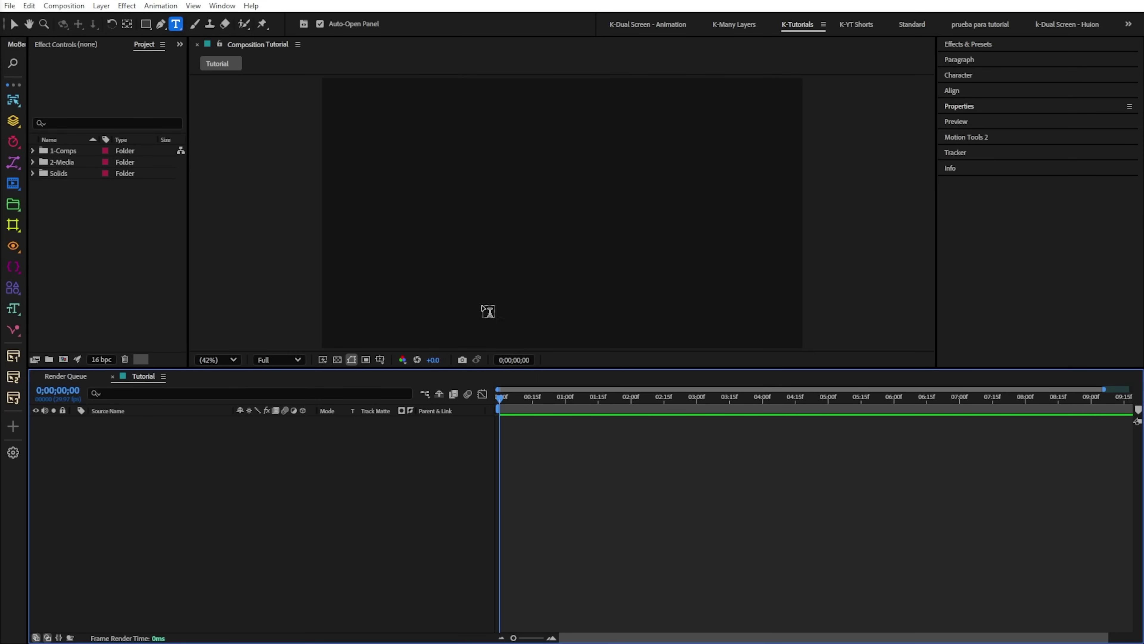
Add a text layer reading 'Animación de Texto' at the composition centre.
{"action": "left_click", "coordinate": [15, 25]}
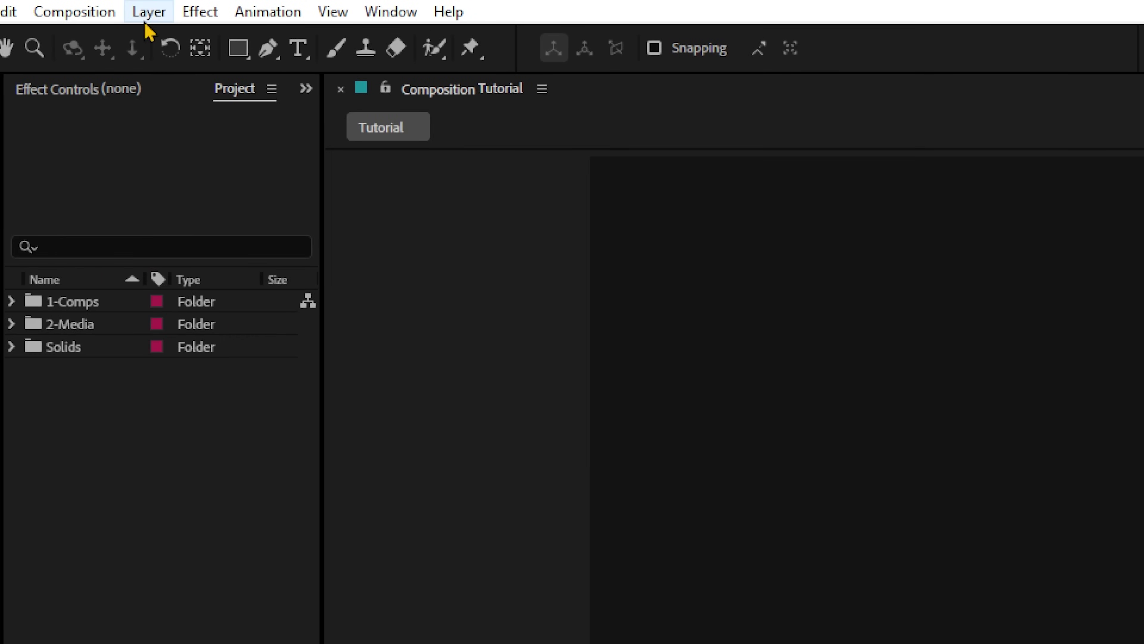
{"action": "left_click", "coordinate": [175, 25]}
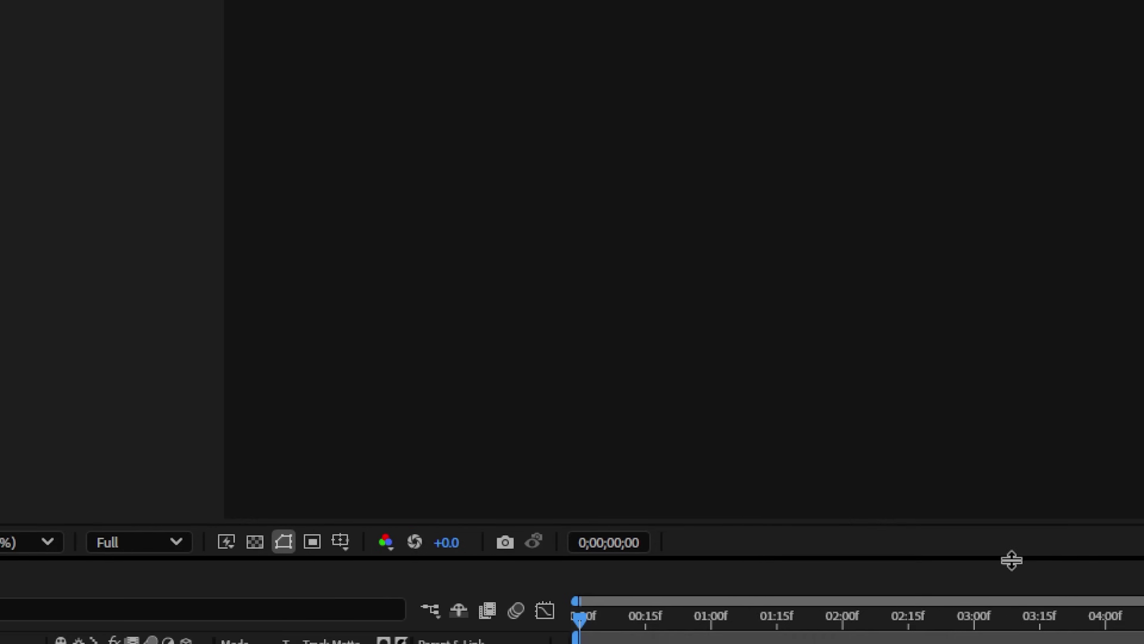
{"action": "left_click", "coordinate": [1067, 420]}
{"action": "type", "text": "Animación de Texto"}
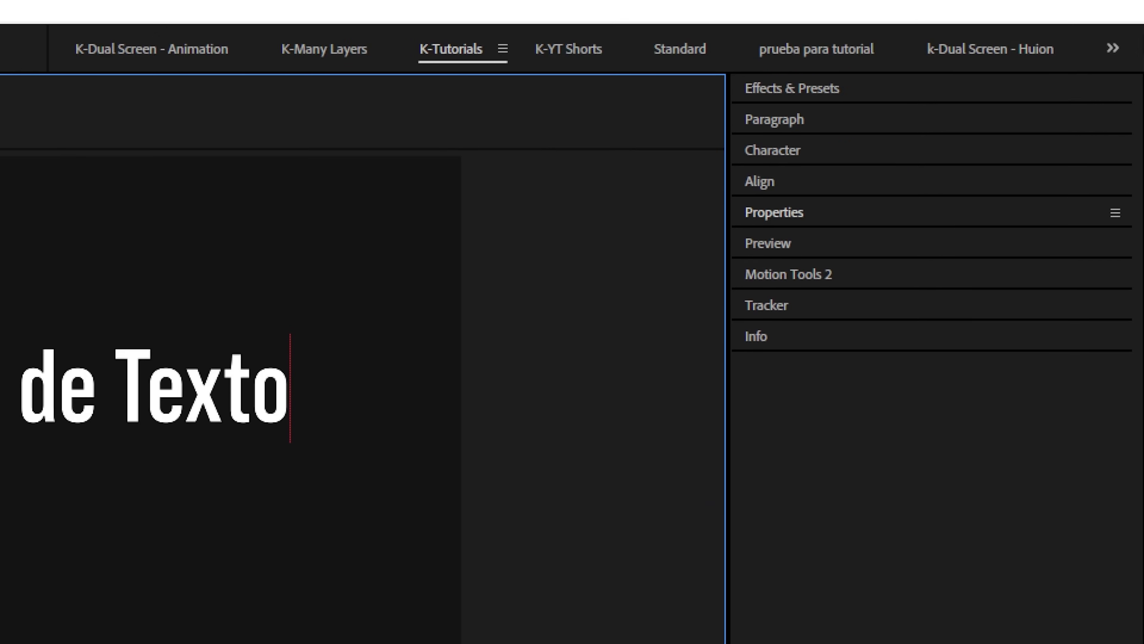
Centre the text layer horizontally and vertically in the composition.
{"action": "left_click", "coordinate": [974, 192]}
{"action": "left_click", "coordinate": [791, 246]}
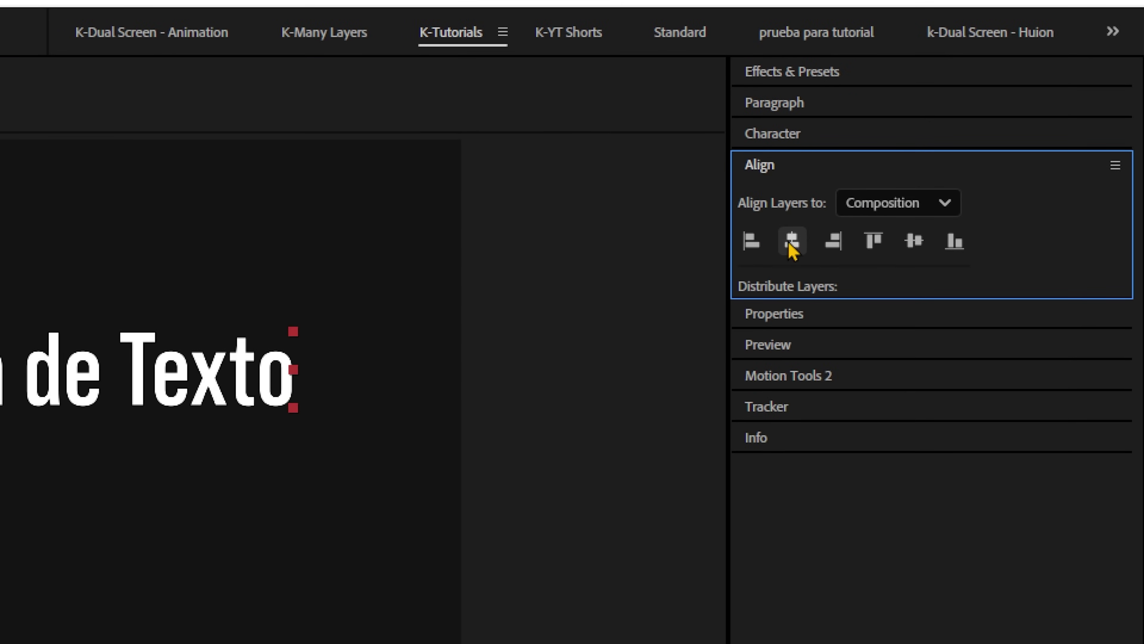
{"action": "left_click", "coordinate": [913, 246]}
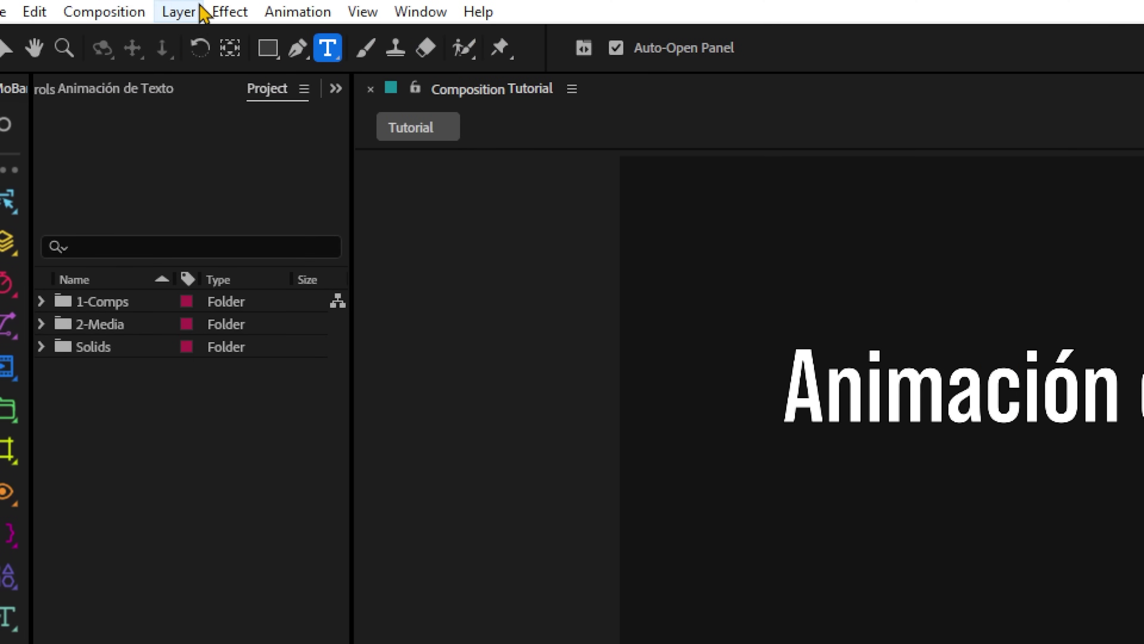
Give the Animación de Texto layer's Text group Animator 1 with Position and Opacity.
{"action": "left_click", "coordinate": [405, 12]}
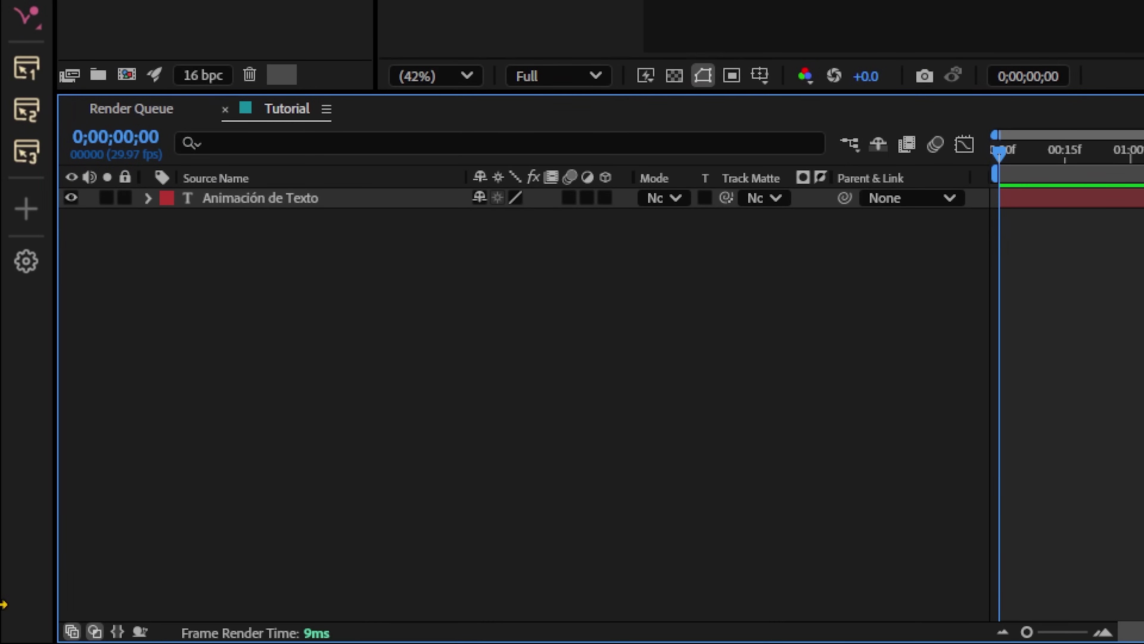
{"action": "left_click", "coordinate": [149, 199]}
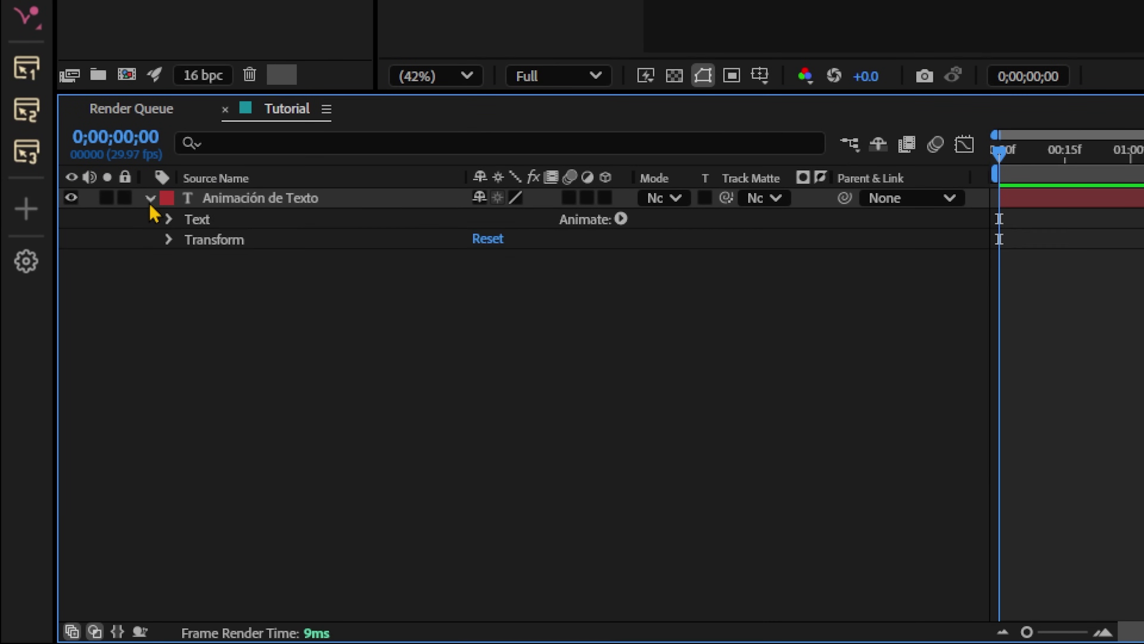
{"action": "left_click", "coordinate": [198, 221]}
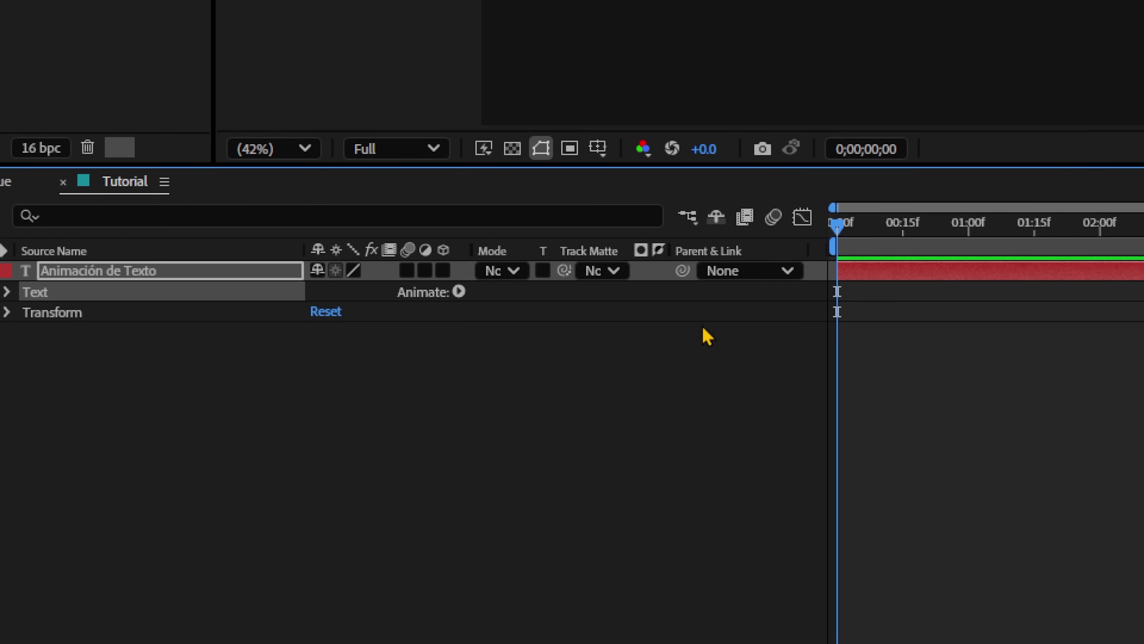
{"action": "left_click", "coordinate": [463, 298]}
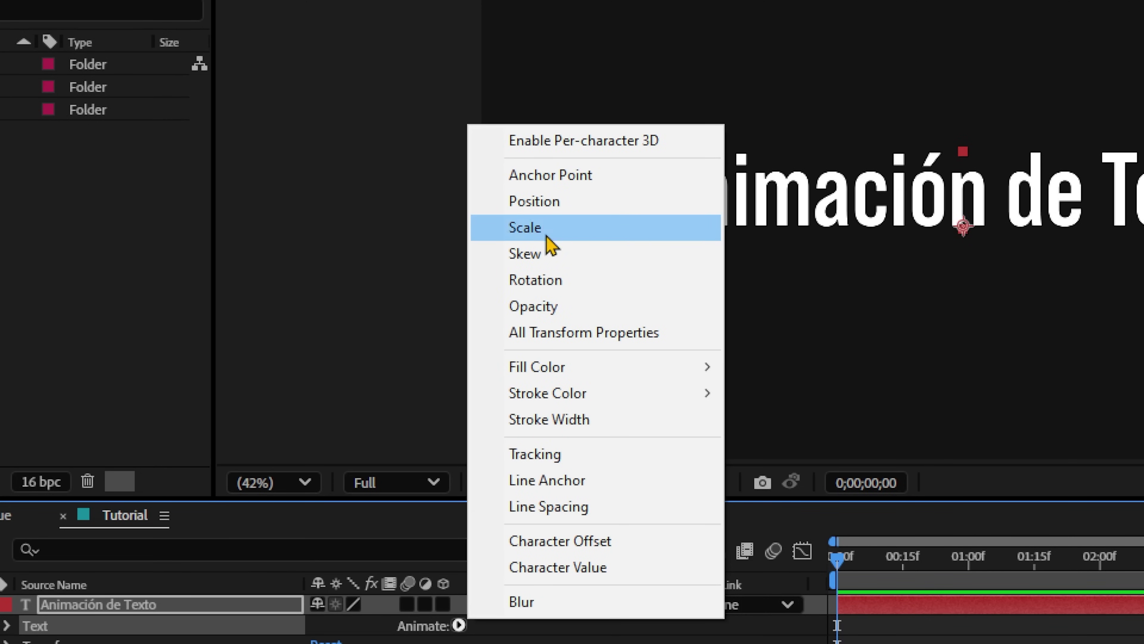
{"action": "left_click", "coordinate": [545, 208]}
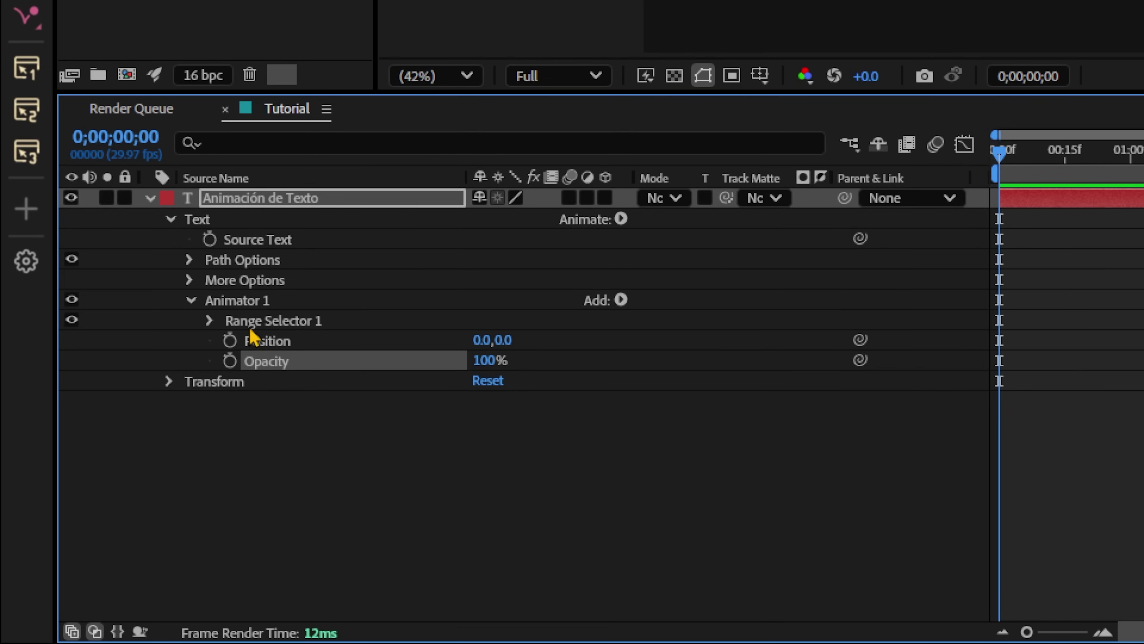
{"action": "left_click", "coordinate": [243, 305]}
Name the animator 'Inicio de animación' with Position 50,0 and Opacity 0%.
{"action": "key", "text": "Return"}
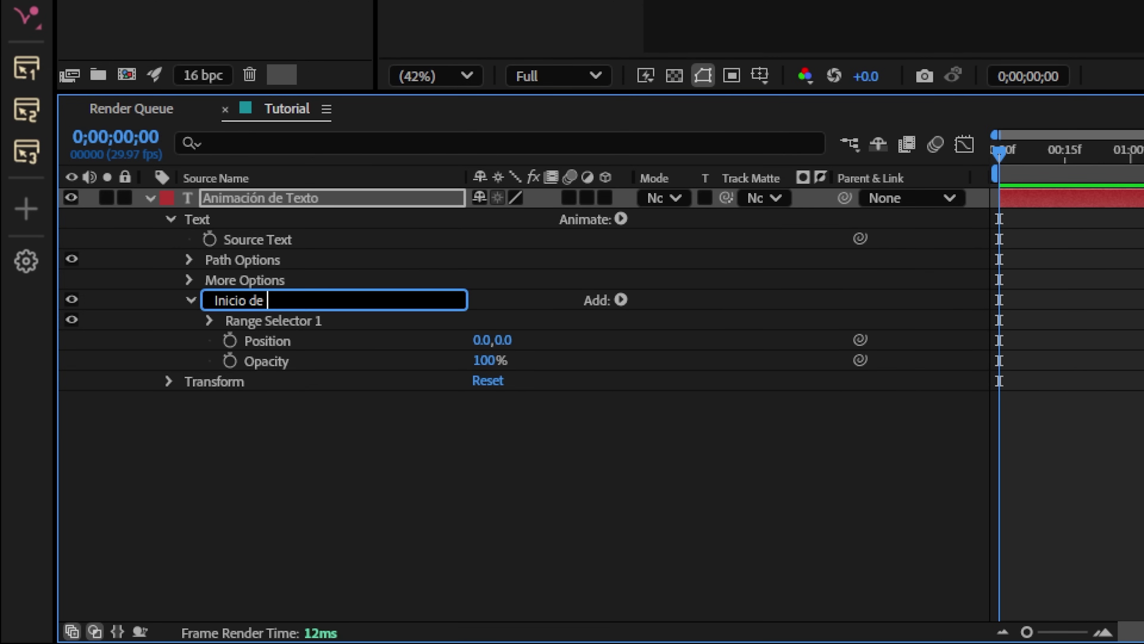
{"action": "type", "text": "ación"}
{"action": "key", "text": "Return"}
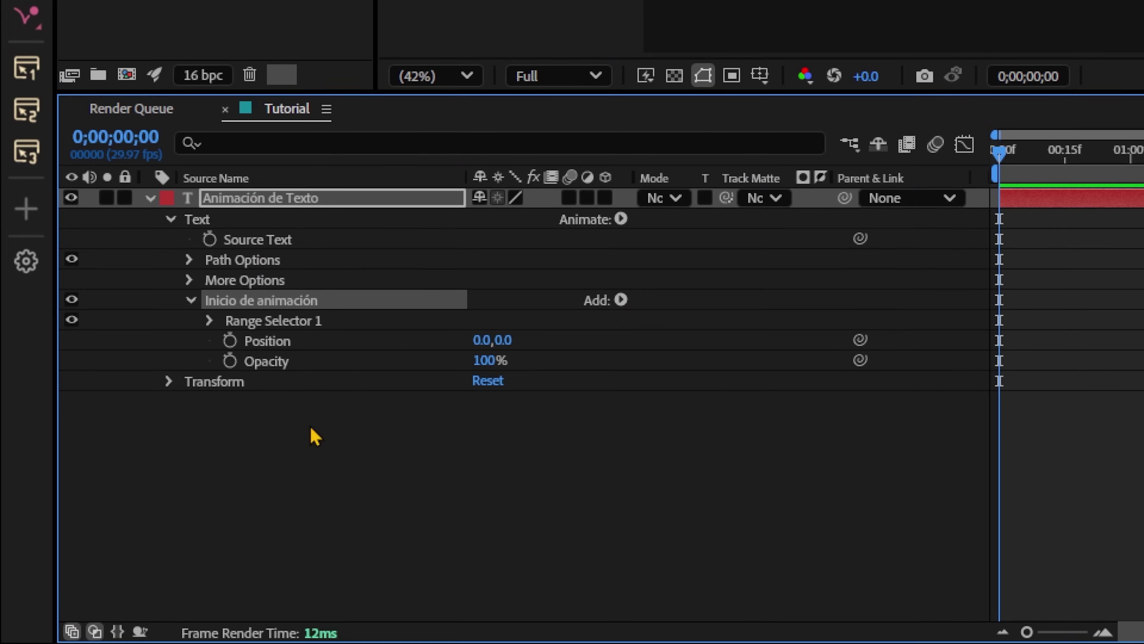
{"action": "left_click", "coordinate": [483, 341]}
{"action": "type", "text": "50"}
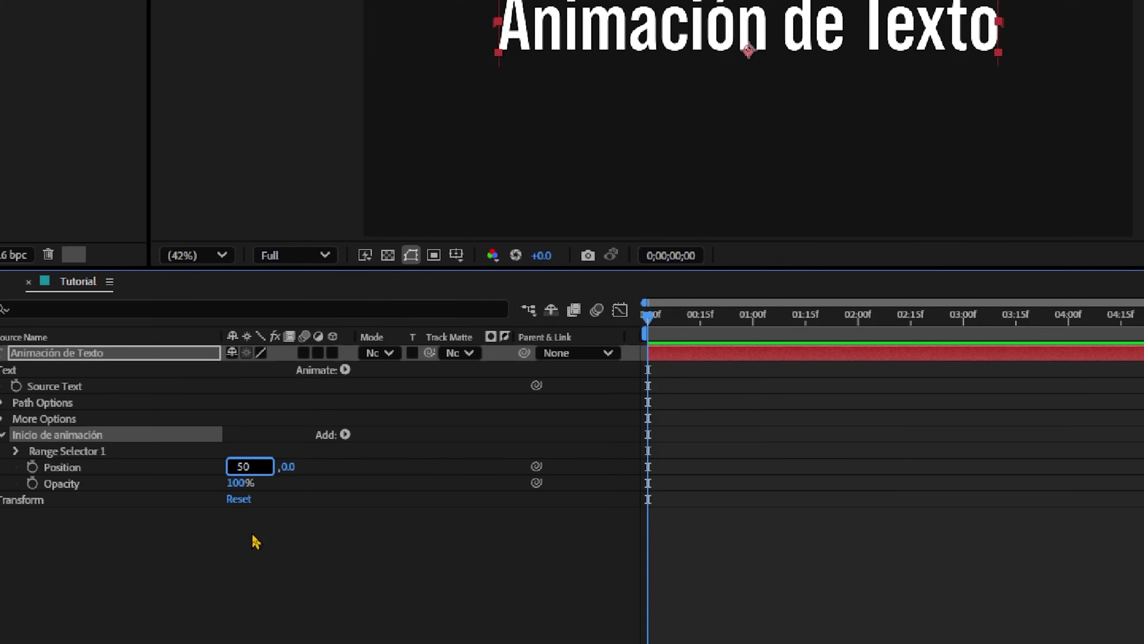
{"action": "key", "text": "Return"}
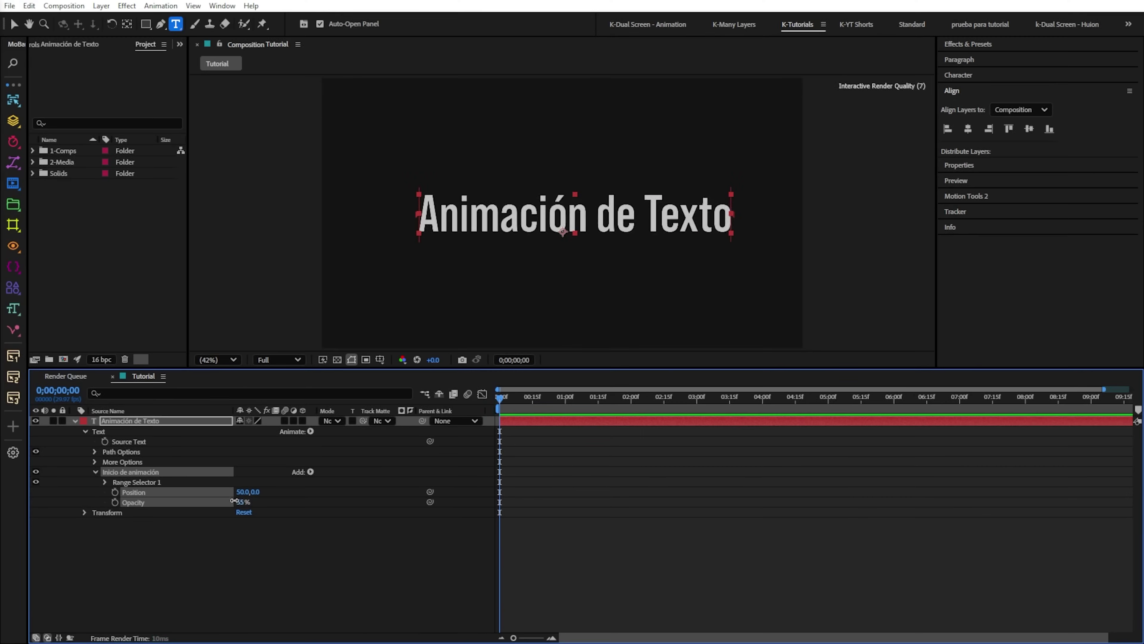
{"action": "left_click_drag", "start_coordinate": [243, 501], "coordinate": [180, 501]}
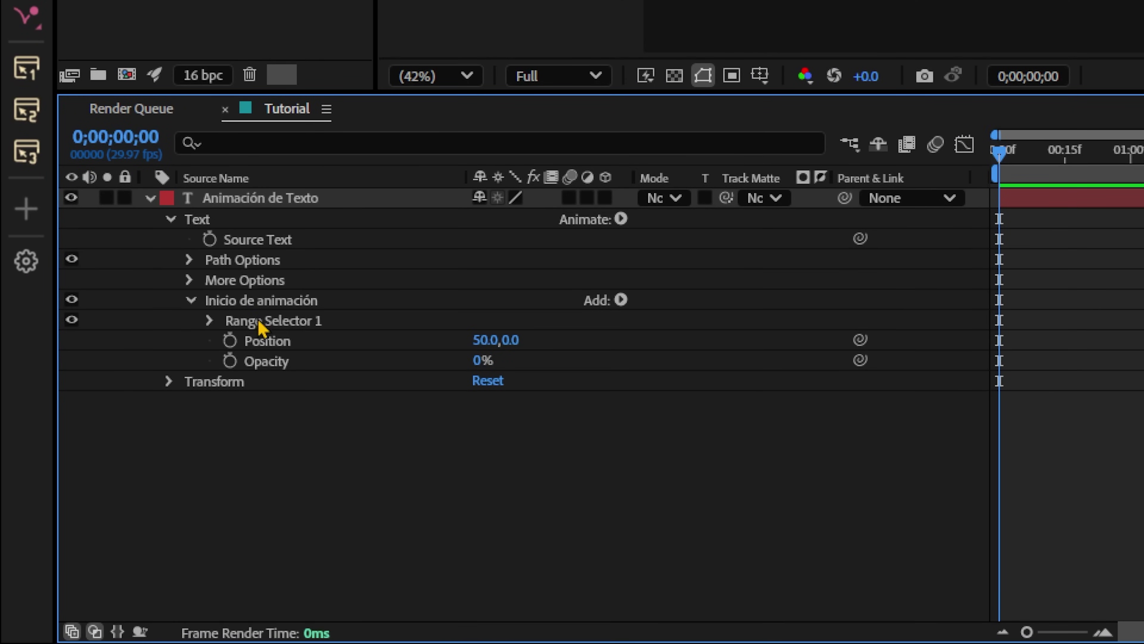
Return to the composition start and expand Range Selector 1.
{"action": "left_click", "coordinate": [293, 320]}
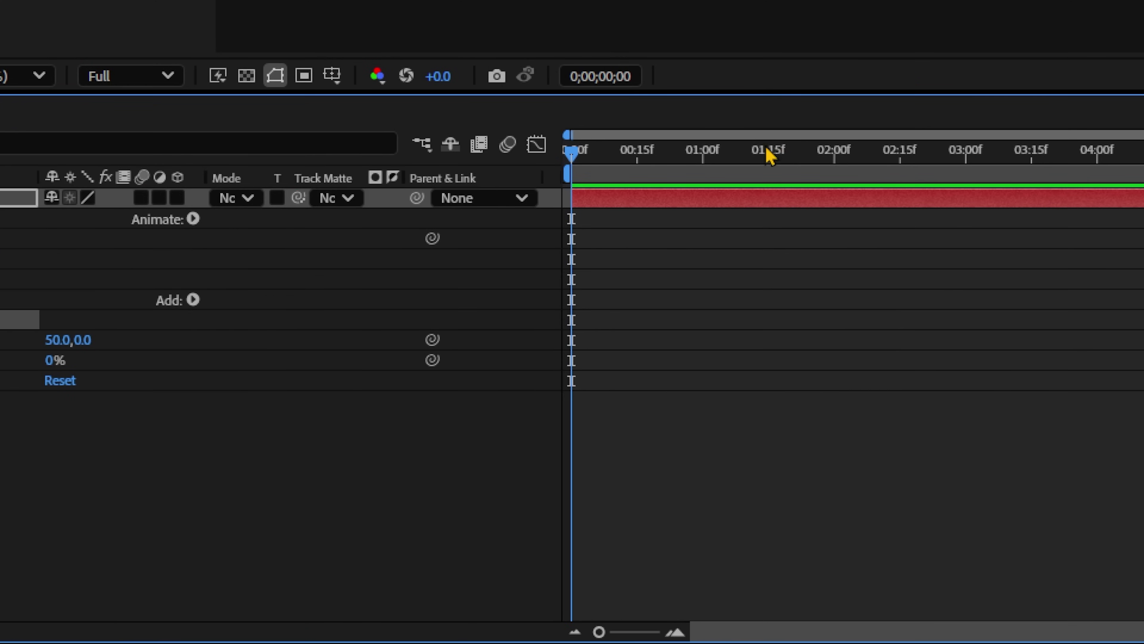
{"action": "left_click_drag", "start_coordinate": [769, 156], "coordinate": [520, 154]}
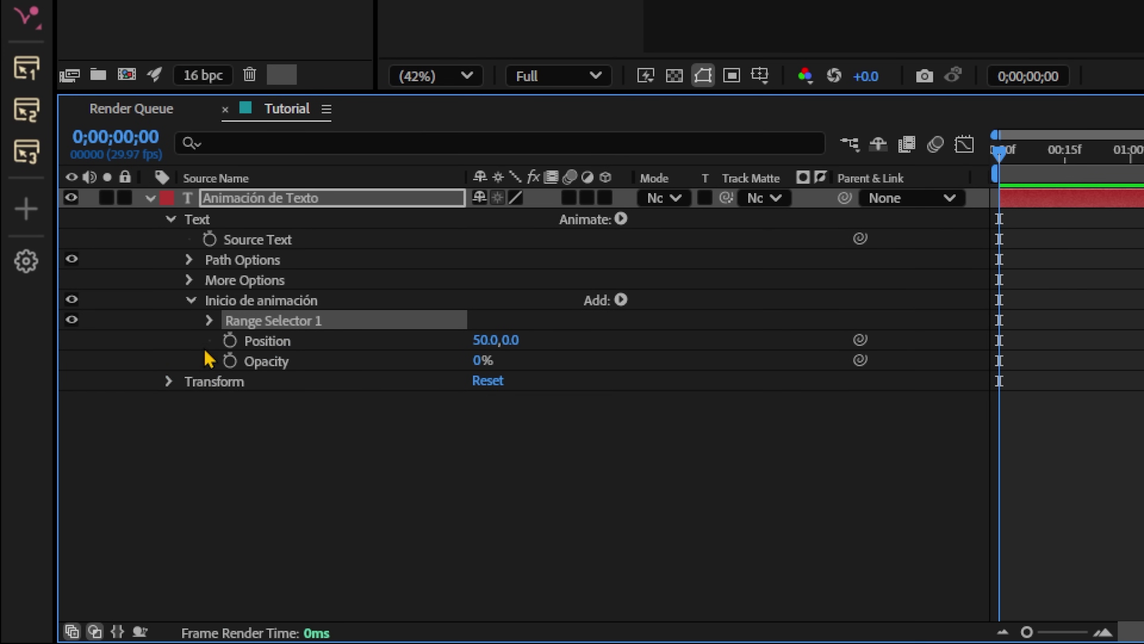
{"action": "left_click", "coordinate": [209, 321]}
Keyframe the range selector Offset at 0% at the start and 100% at one second.
{"action": "left_click", "coordinate": [292, 386]}
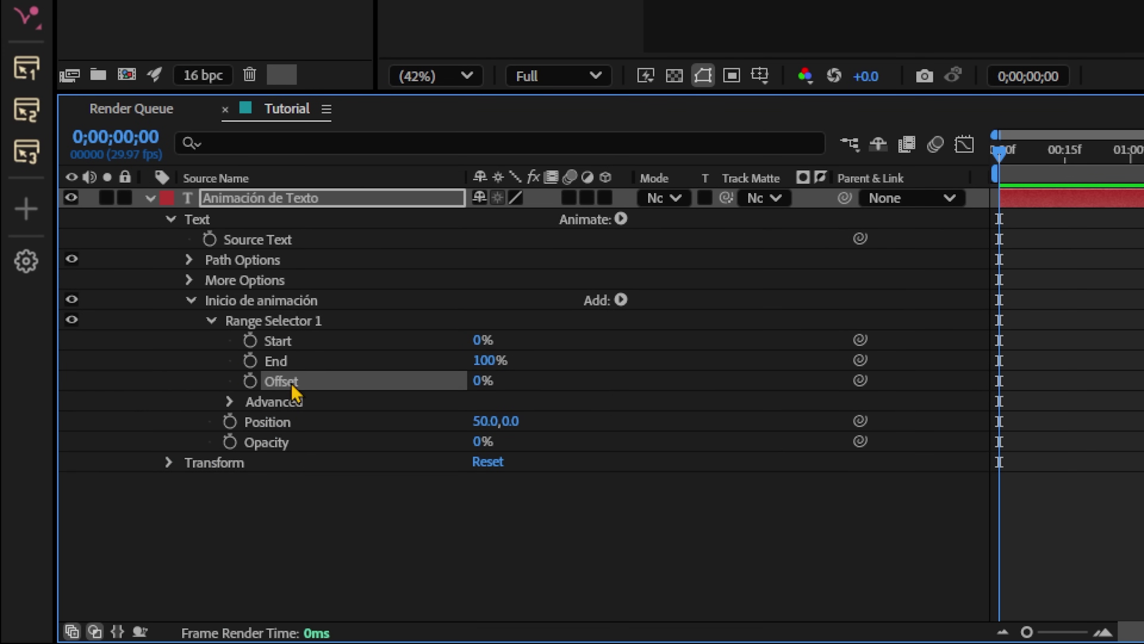
{"action": "left_click", "coordinate": [250, 380]}
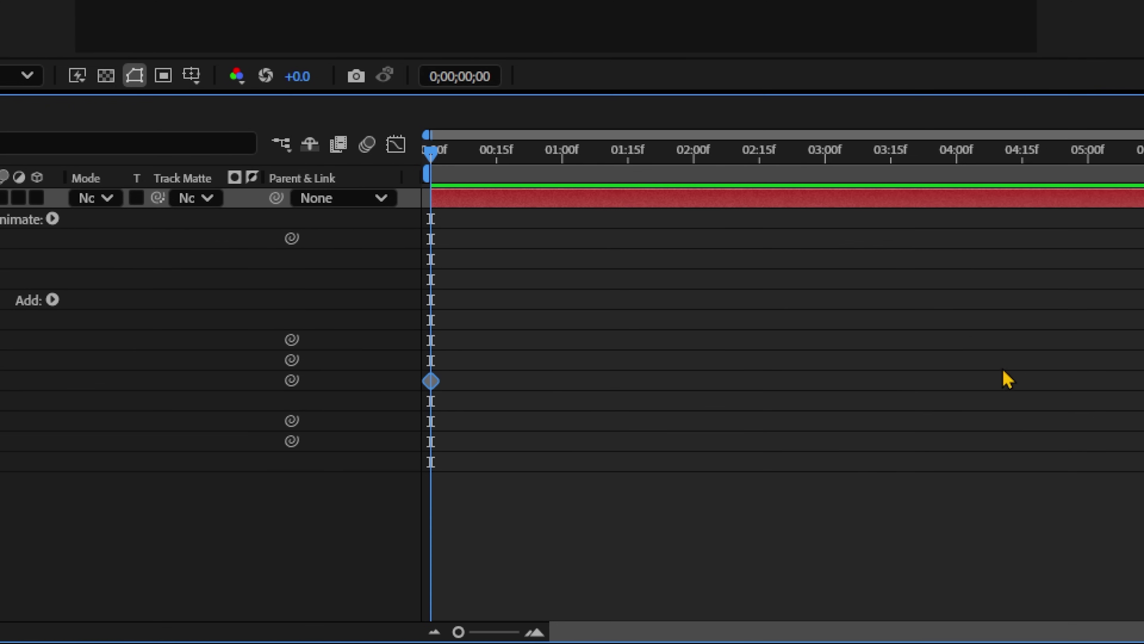
{"action": "left_click", "coordinate": [563, 155]}
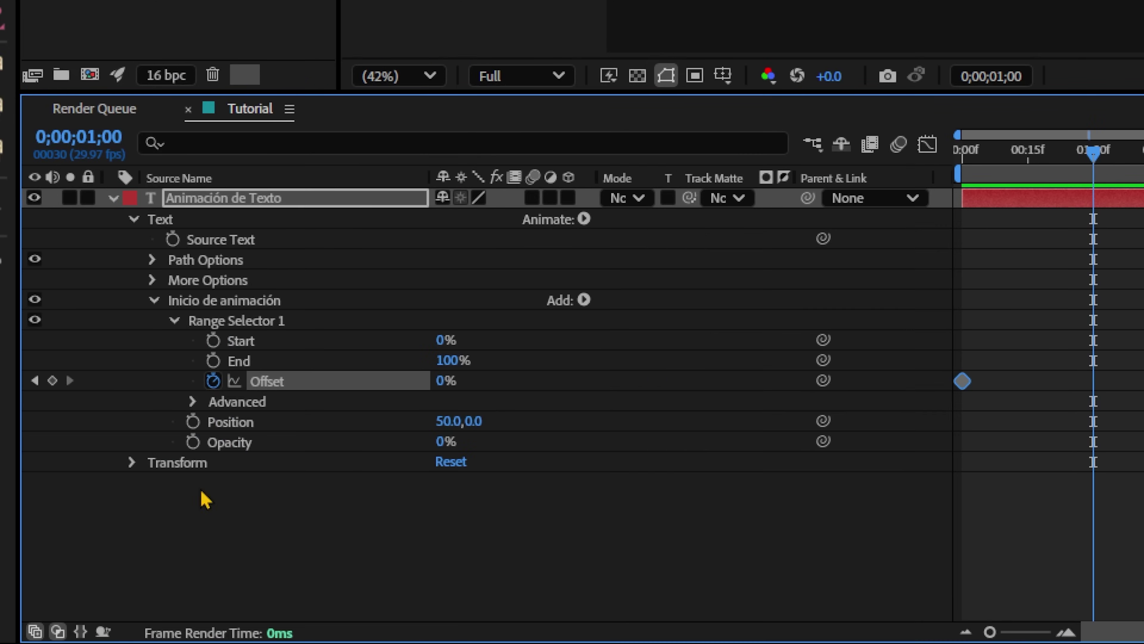
{"action": "left_click", "coordinate": [446, 381]}
{"action": "type", "text": "100"}
{"action": "key", "text": "Return"}
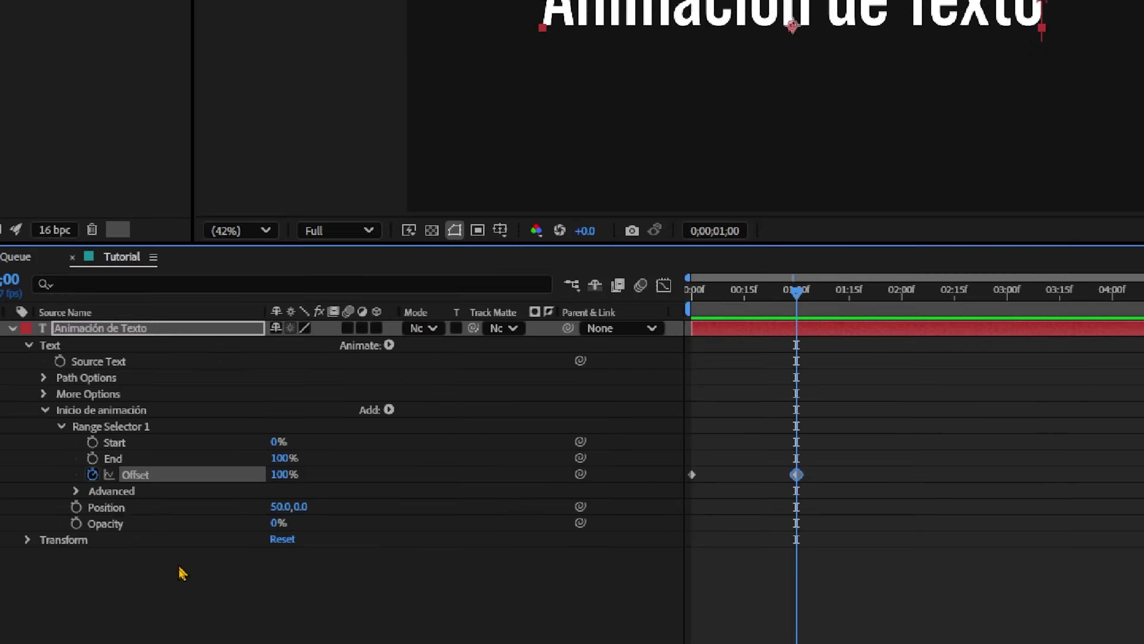
Preview the animation from the start and apply Easy Ease to the Offset keyframes.
{"action": "key", "text": "Home"}
{"action": "key", "text": "space"}
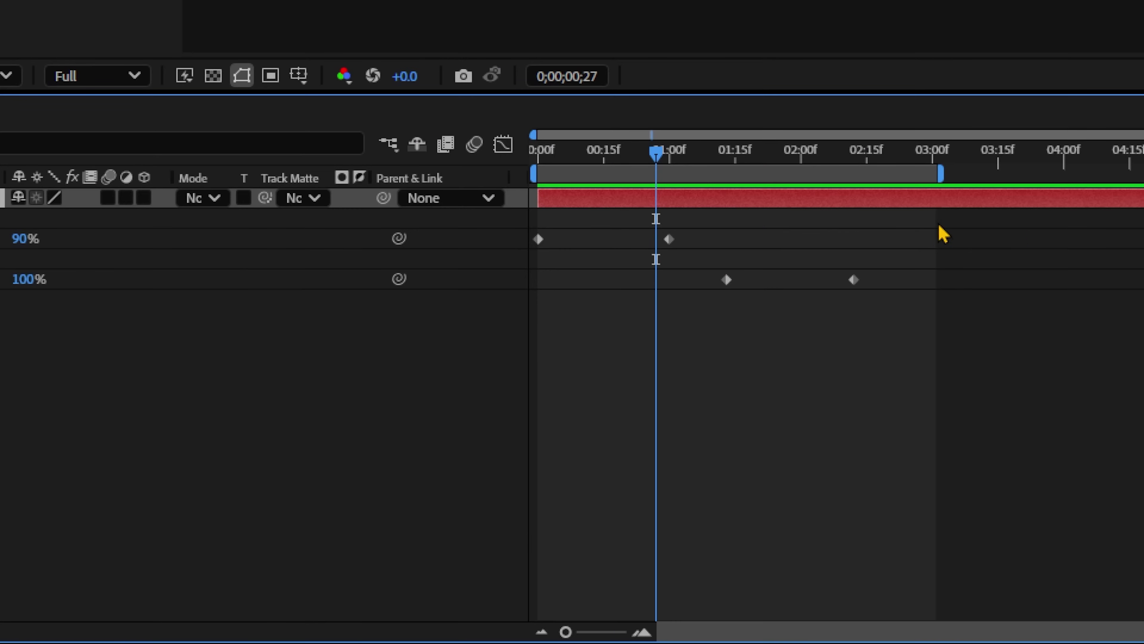
{"action": "mouse_move", "coordinate": [935, 222]}
{"action": "left_mouse_down"}
{"action": "mouse_move", "coordinate": [646, 260]}
{"action": "mouse_move", "coordinate": [515, 332]}
{"action": "left_mouse_up"}
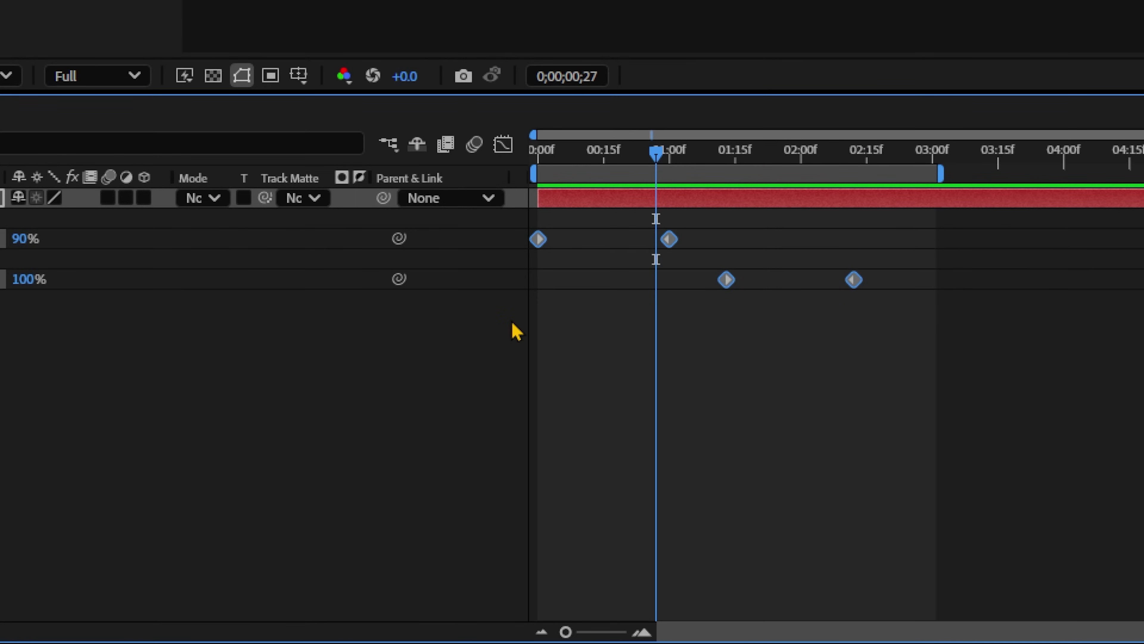
{"action": "key", "text": "F9"}
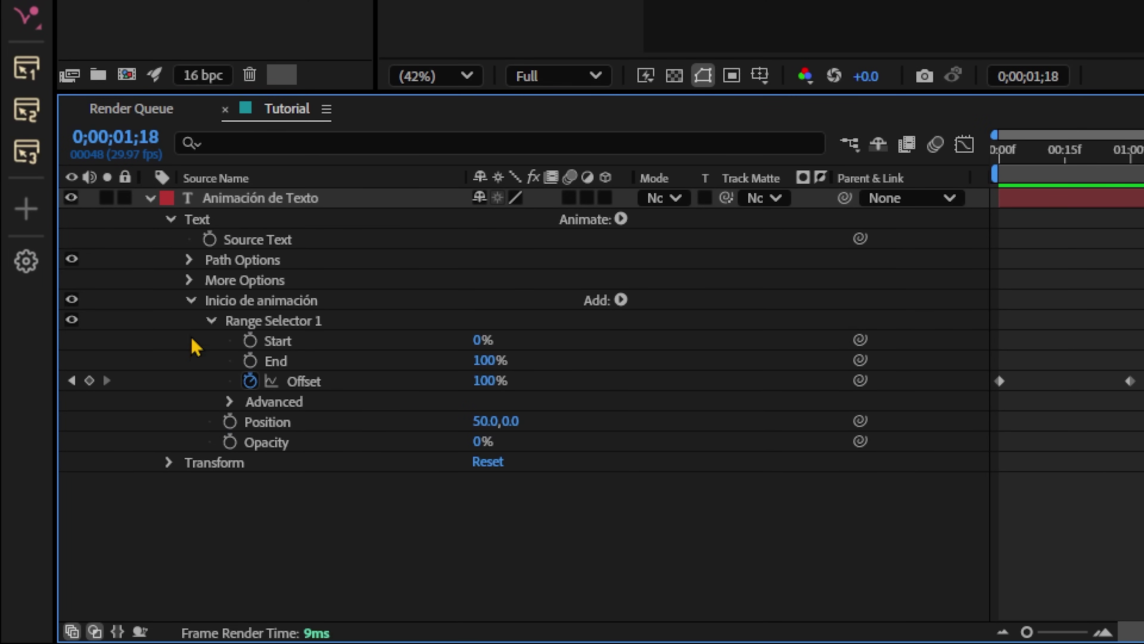
Set Range Selector 1's Advanced Based On option to Words.
{"action": "left_click", "coordinate": [230, 401]}
{"action": "scroll", "coordinate": [580, 575], "scroll_direction": "down", "scroll_amount": 1}
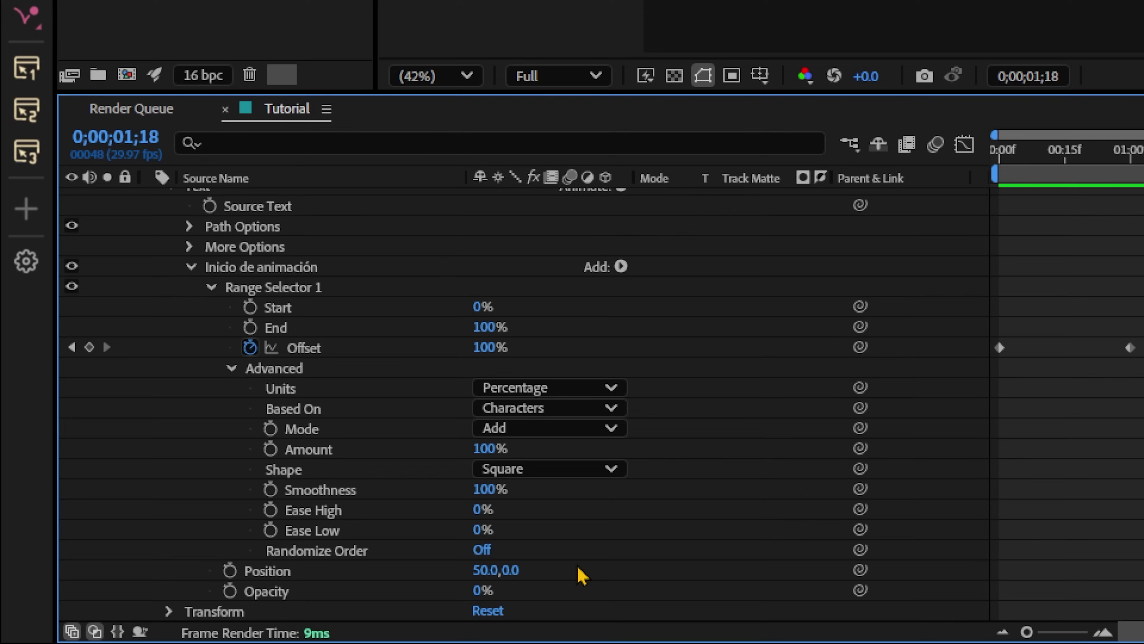
{"action": "left_click", "coordinate": [558, 410]}
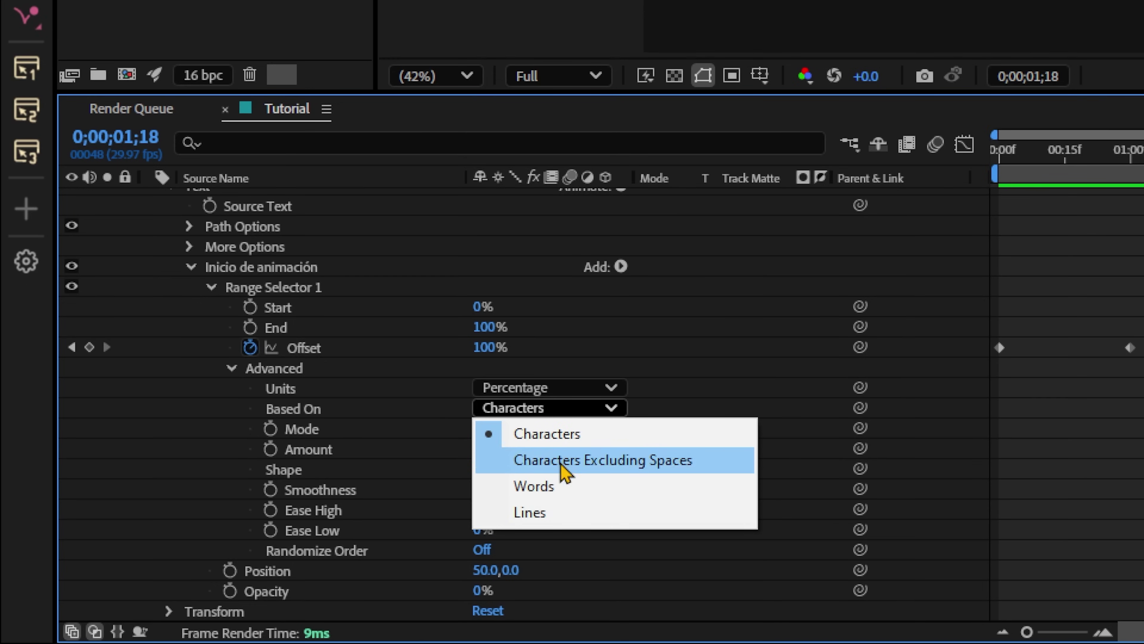
{"action": "left_click", "coordinate": [565, 492]}
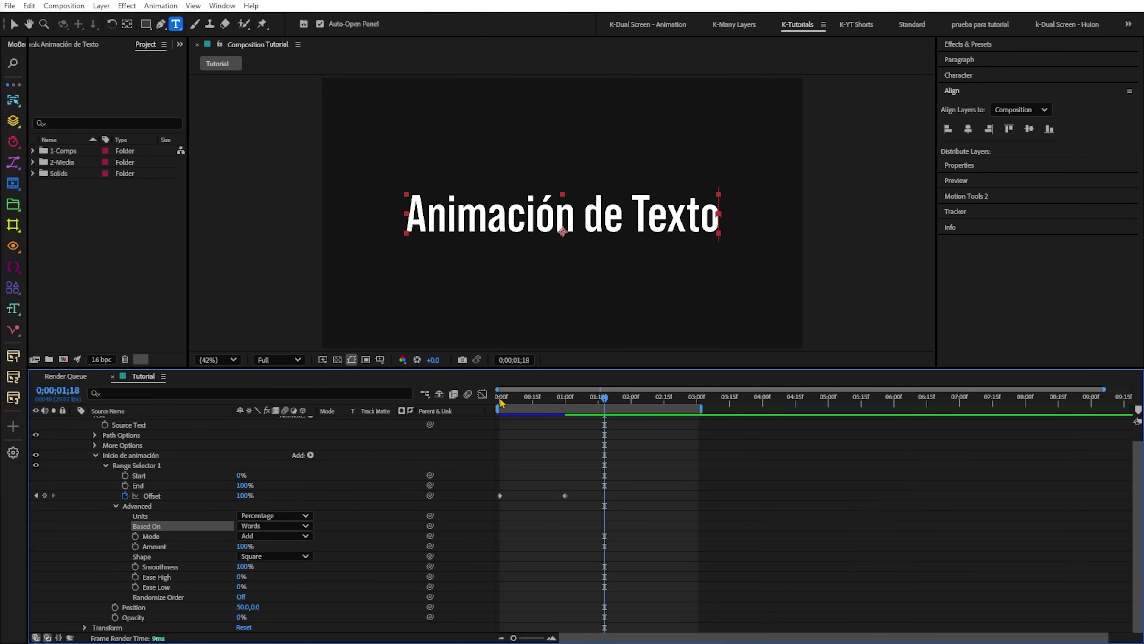
Preview the word-by-word animation from the start, then collapse the range selector.
{"action": "left_click", "coordinate": [501, 400]}
{"action": "key", "text": "space"}
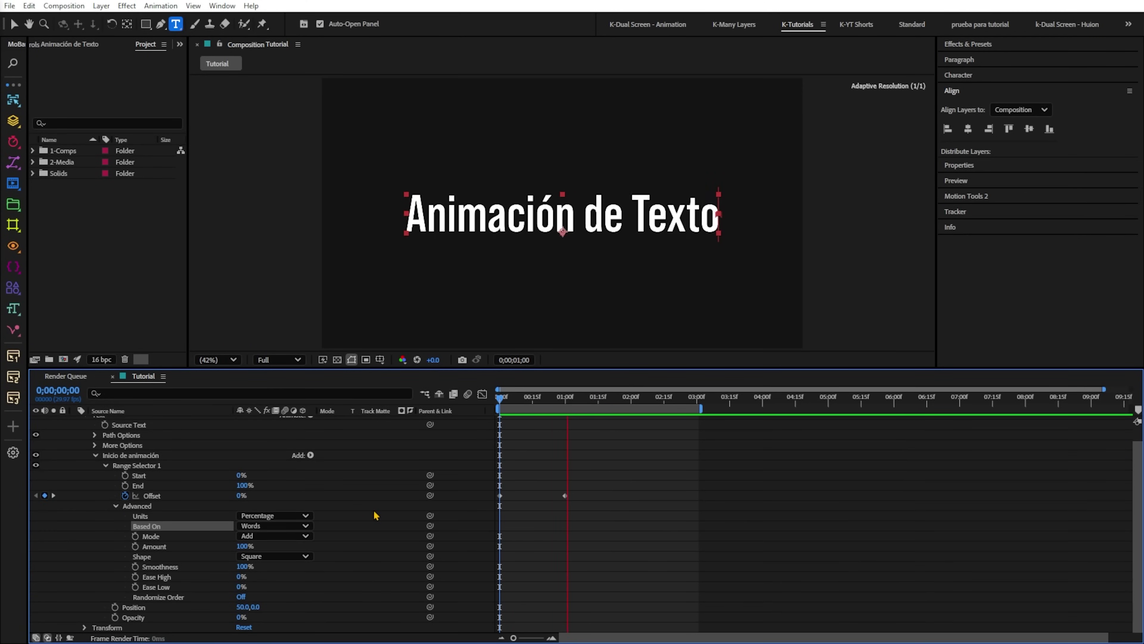
{"action": "left_click", "coordinate": [376, 515]}
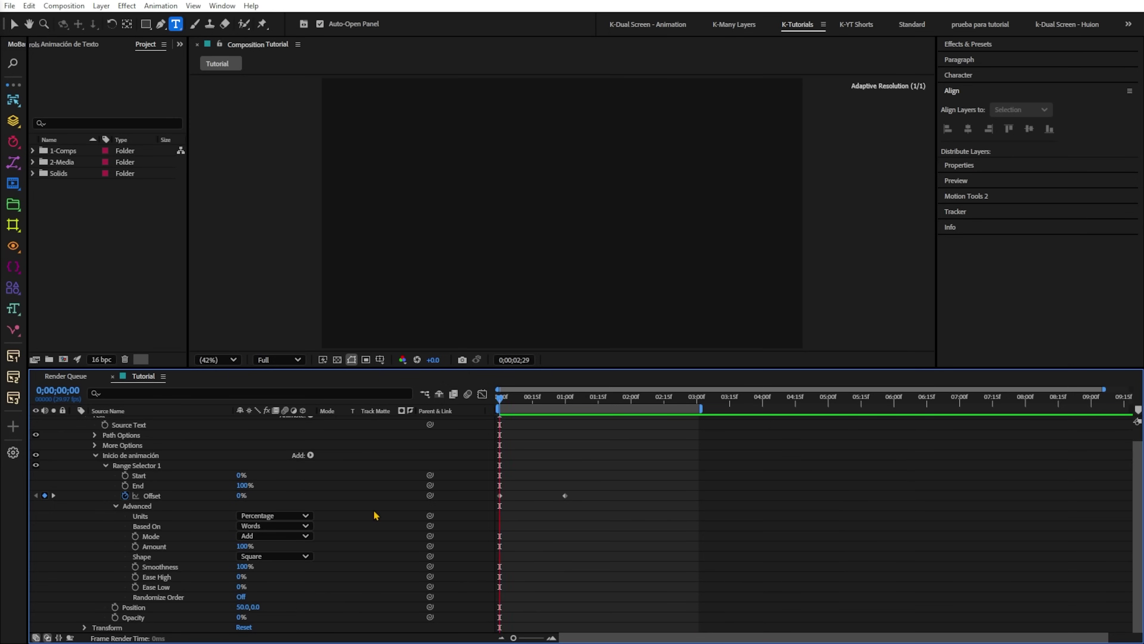
{"action": "key", "text": "space"}
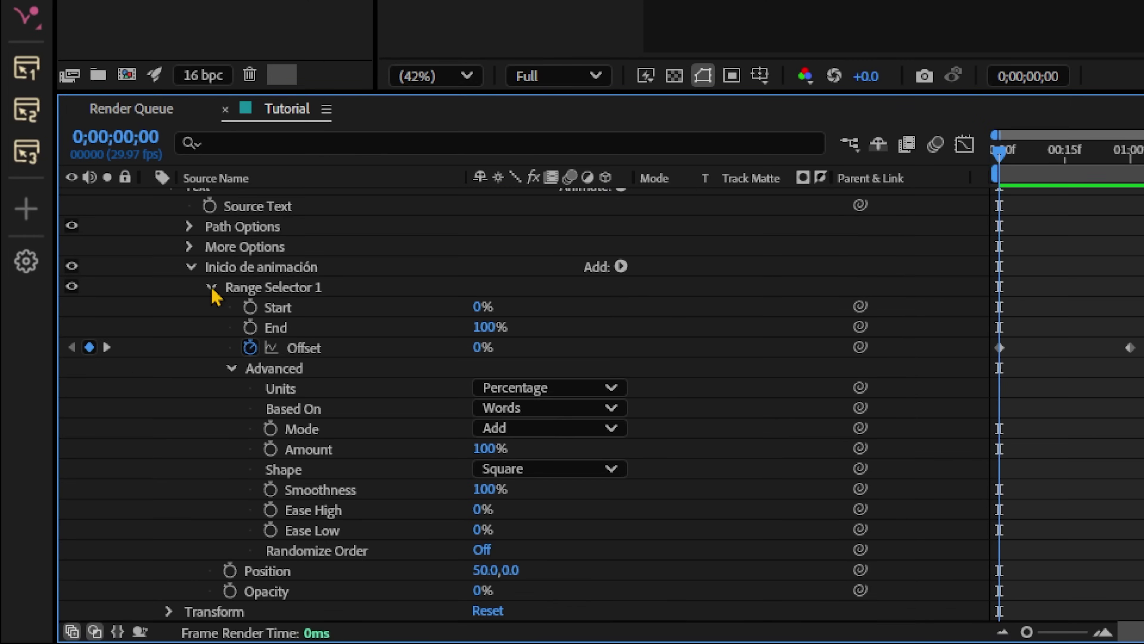
{"action": "left_click", "coordinate": [212, 288]}
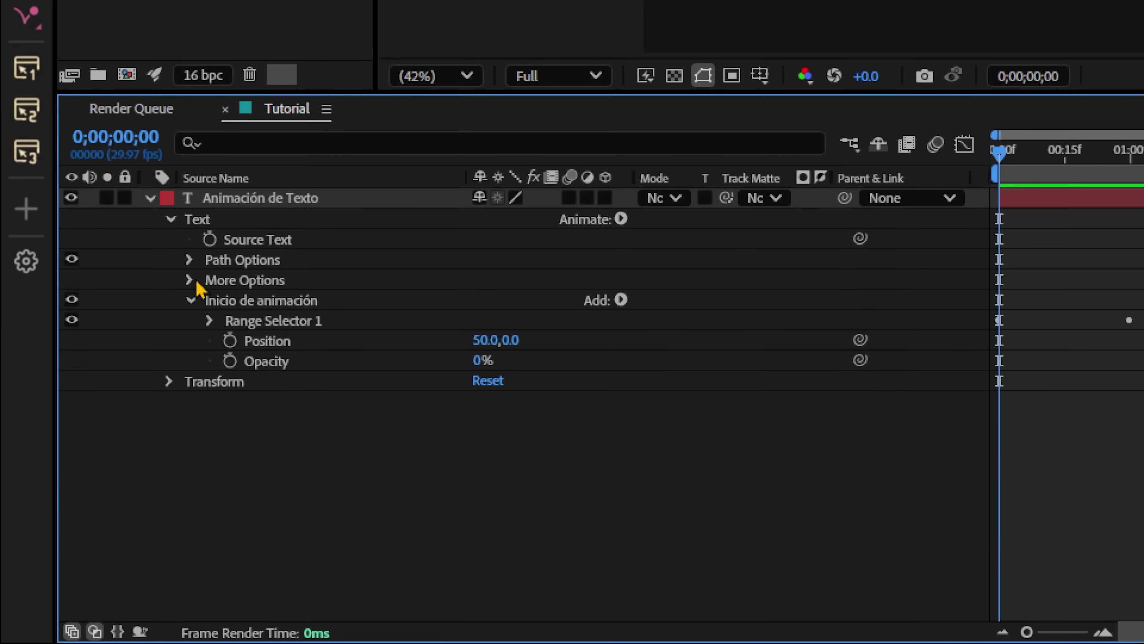
Duplicate the Inicio de animación animator and name the copy 'Final de animación'.
{"action": "left_click", "coordinate": [227, 302]}
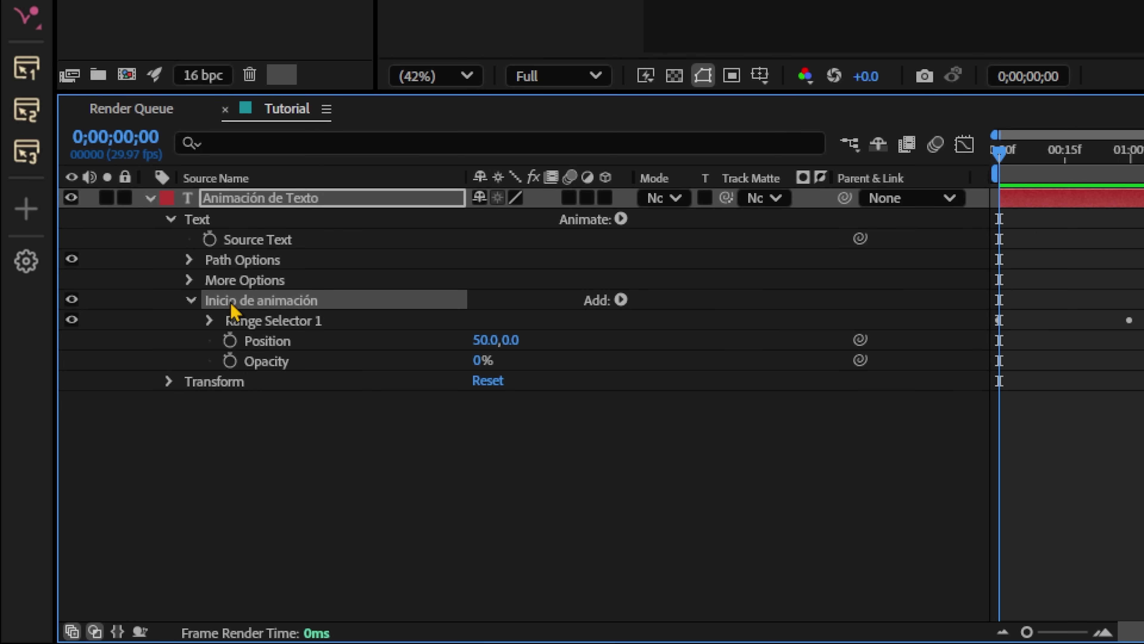
{"action": "key", "text": "ctrl+d"}
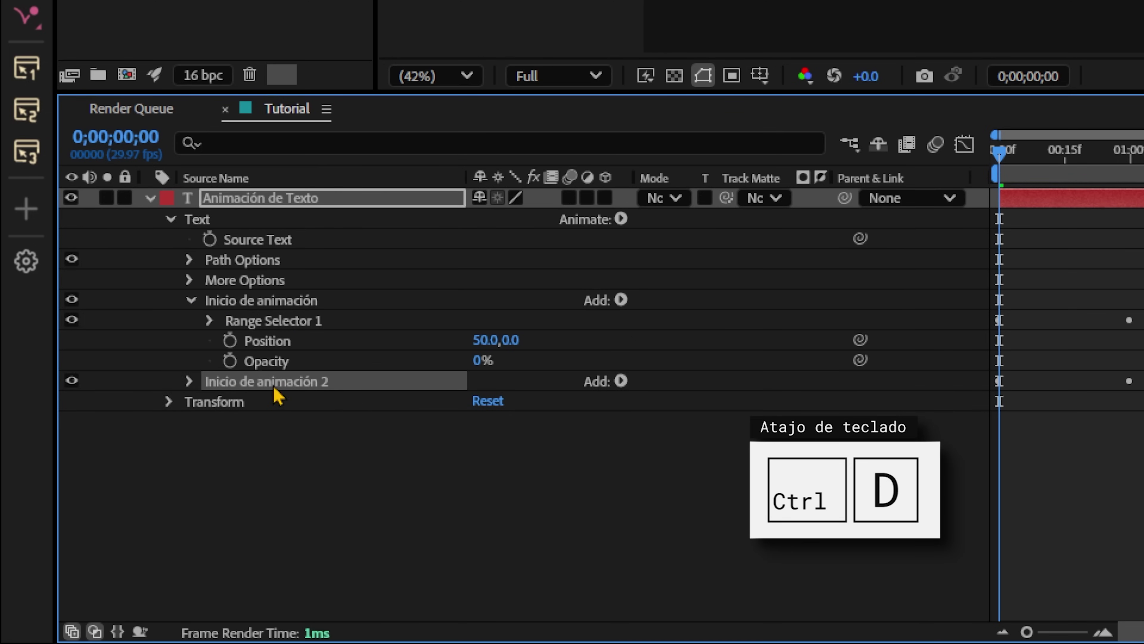
{"action": "key", "text": "Return"}
{"action": "type", "text": "Final de a"}
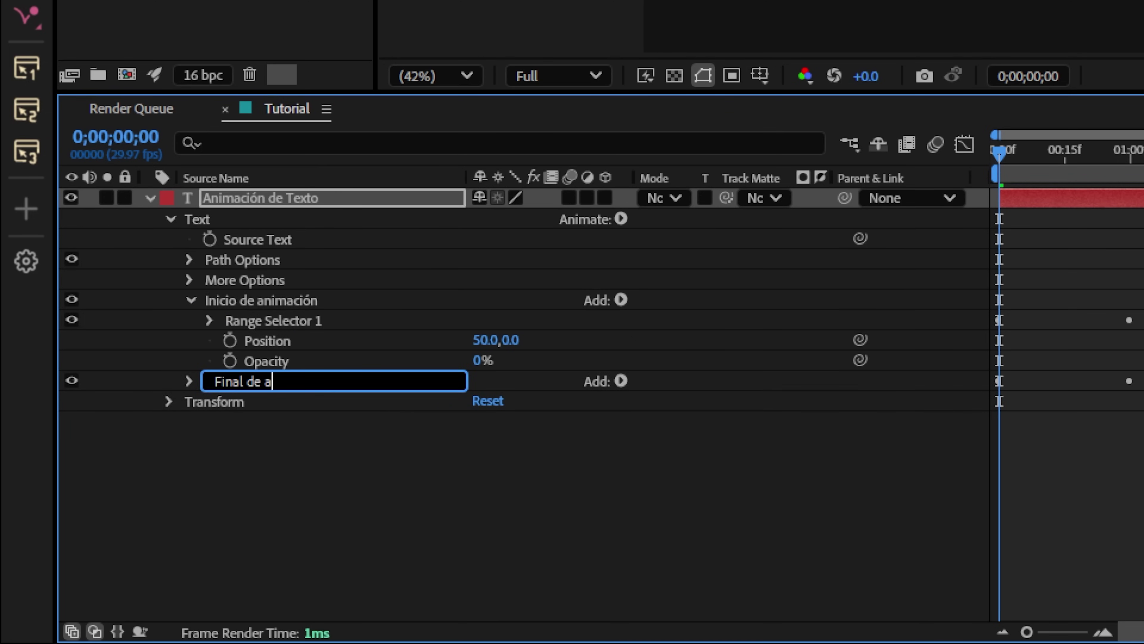
{"action": "type", "text": "nimación"}
Remove Position and the copied Offset keyframes from Final de animación.
{"action": "left_click", "coordinate": [191, 382]}
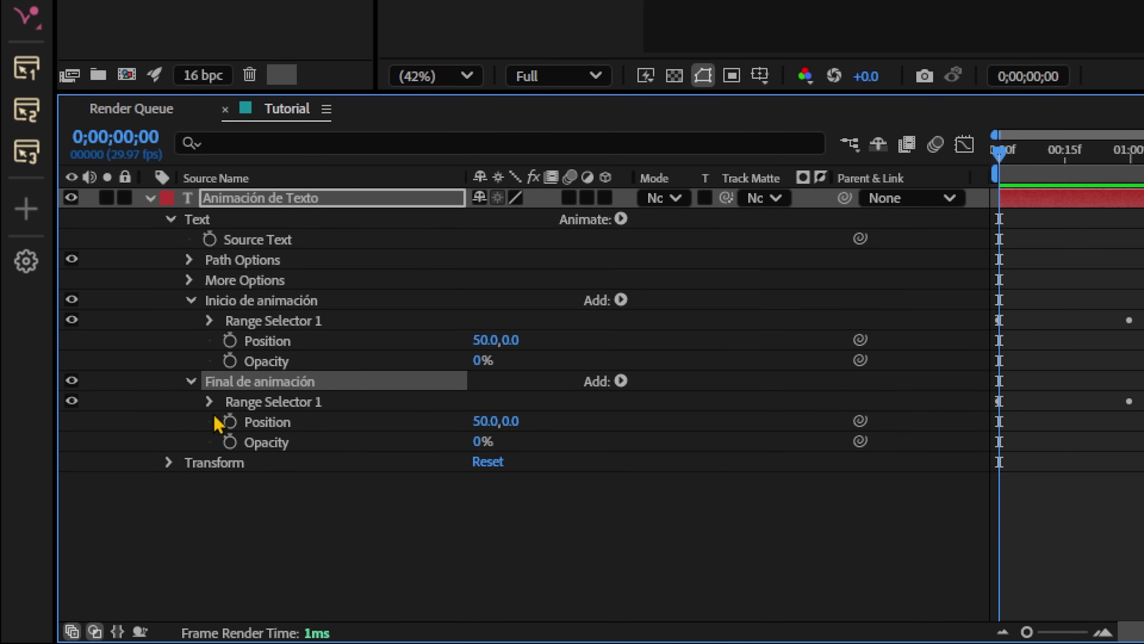
{"action": "left_click", "coordinate": [298, 424]}
{"action": "key", "text": "Delete"}
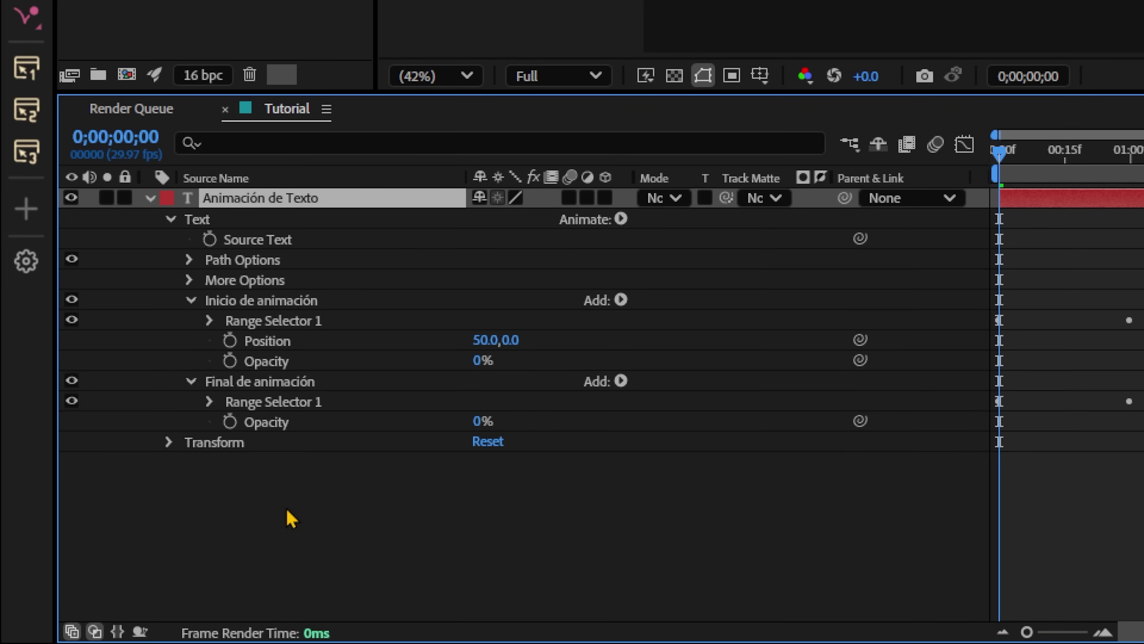
{"action": "left_click", "coordinate": [209, 402]}
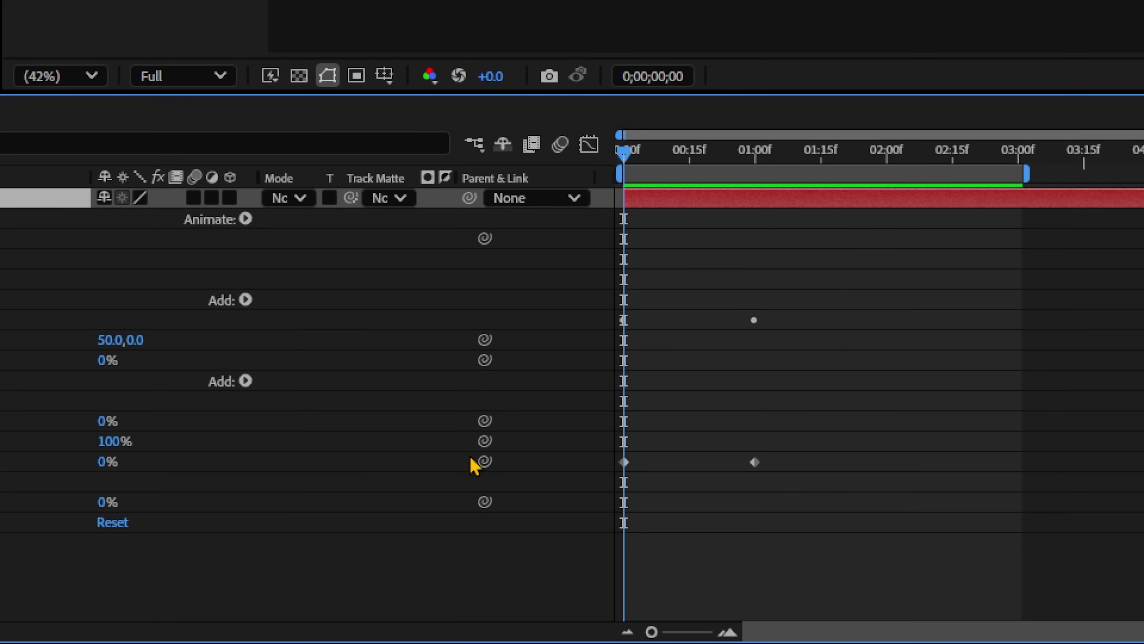
{"action": "left_click_drag", "start_coordinate": [864, 452], "coordinate": [633, 473]}
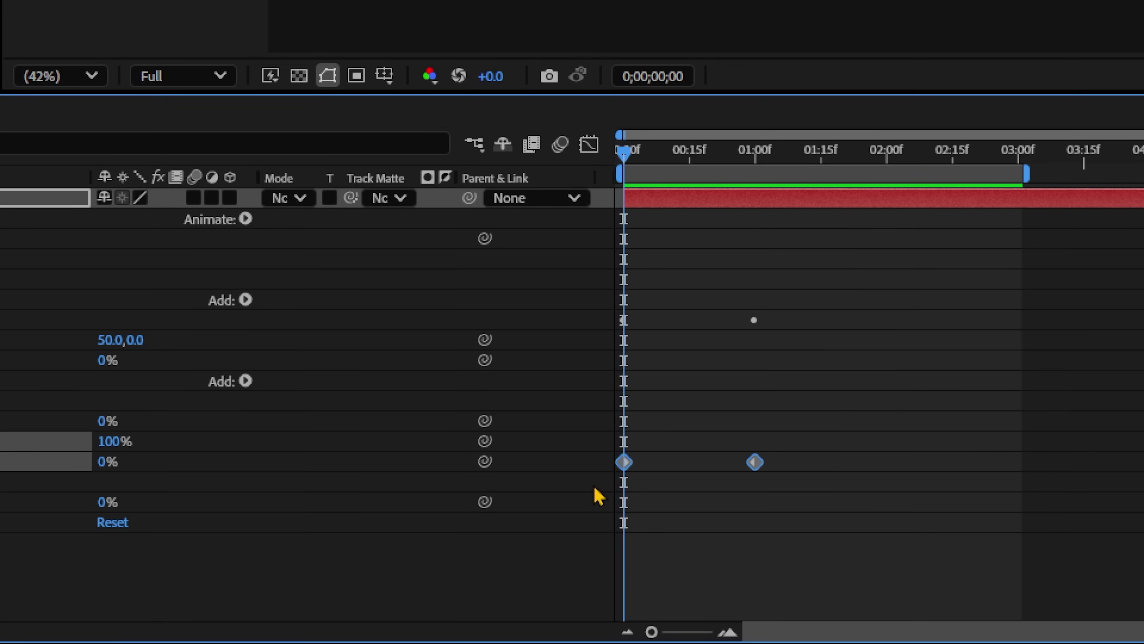
{"action": "key", "text": "Delete"}
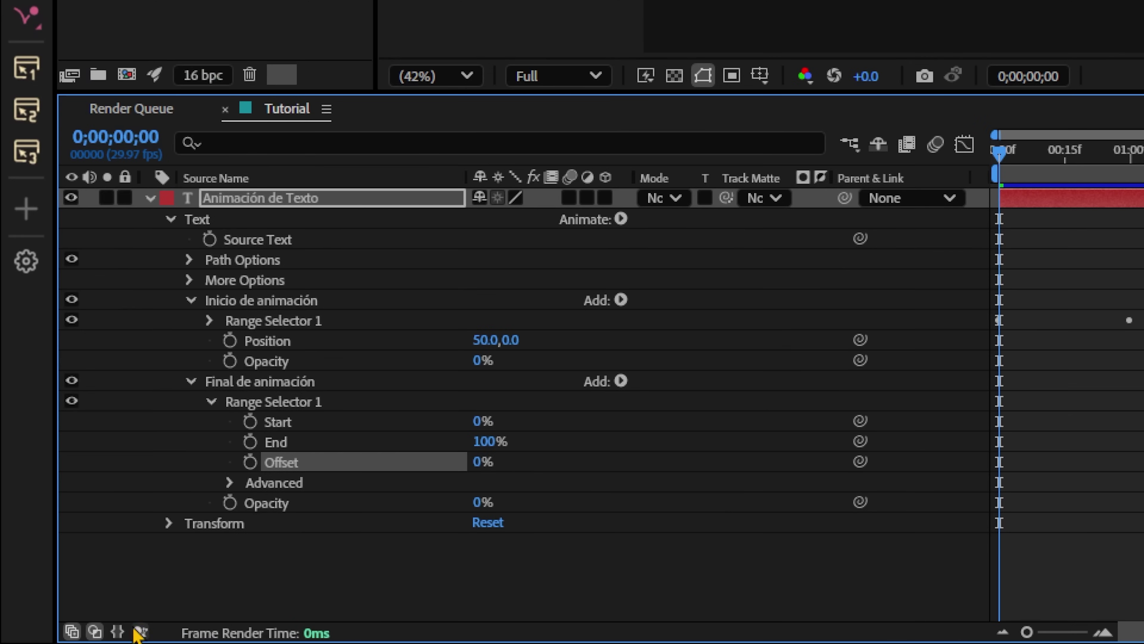
Set Final de animación's Start to 100% and keyframe End so words fade back out.
{"action": "left_click", "coordinate": [481, 464]}
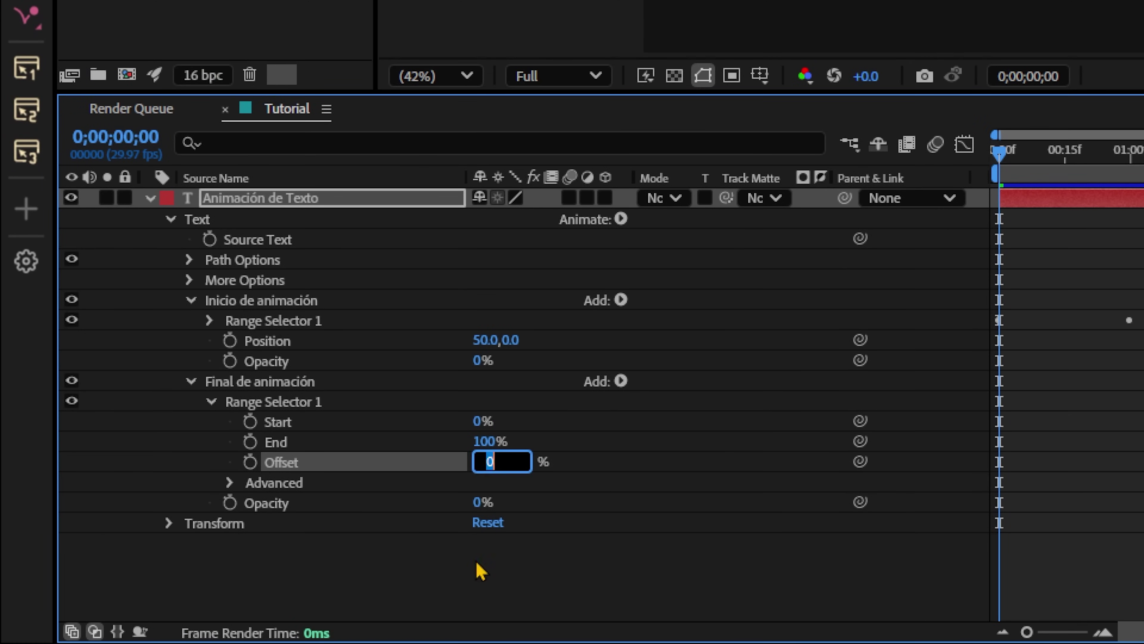
{"action": "left_click", "coordinate": [479, 582]}
{"action": "left_click", "coordinate": [479, 424]}
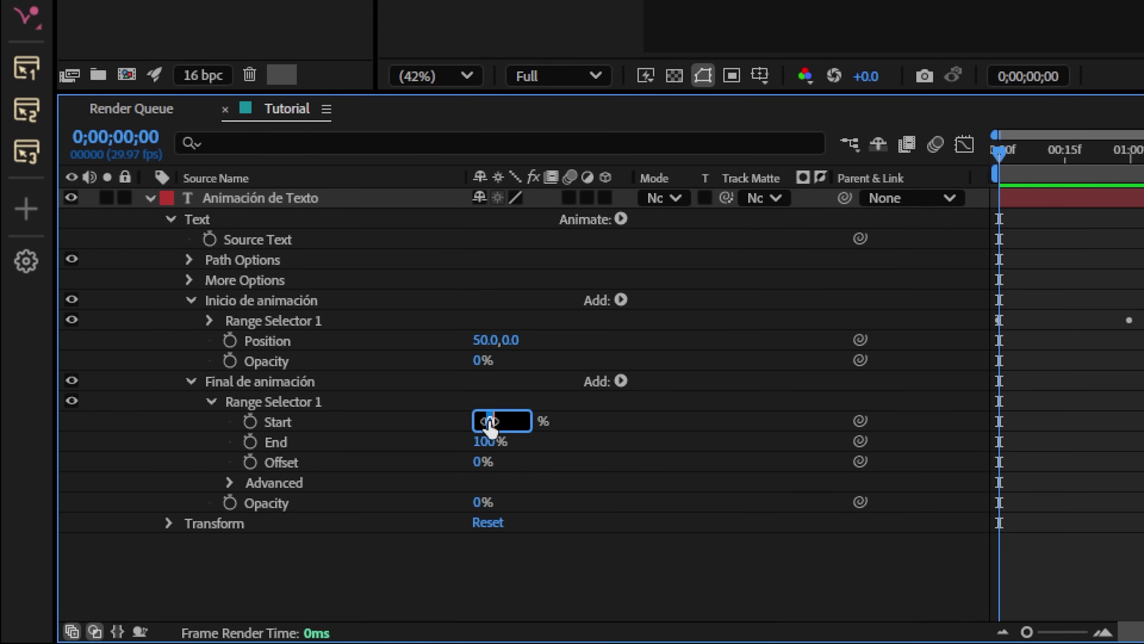
{"action": "type", "text": "100"}
{"action": "key", "text": "Return"}
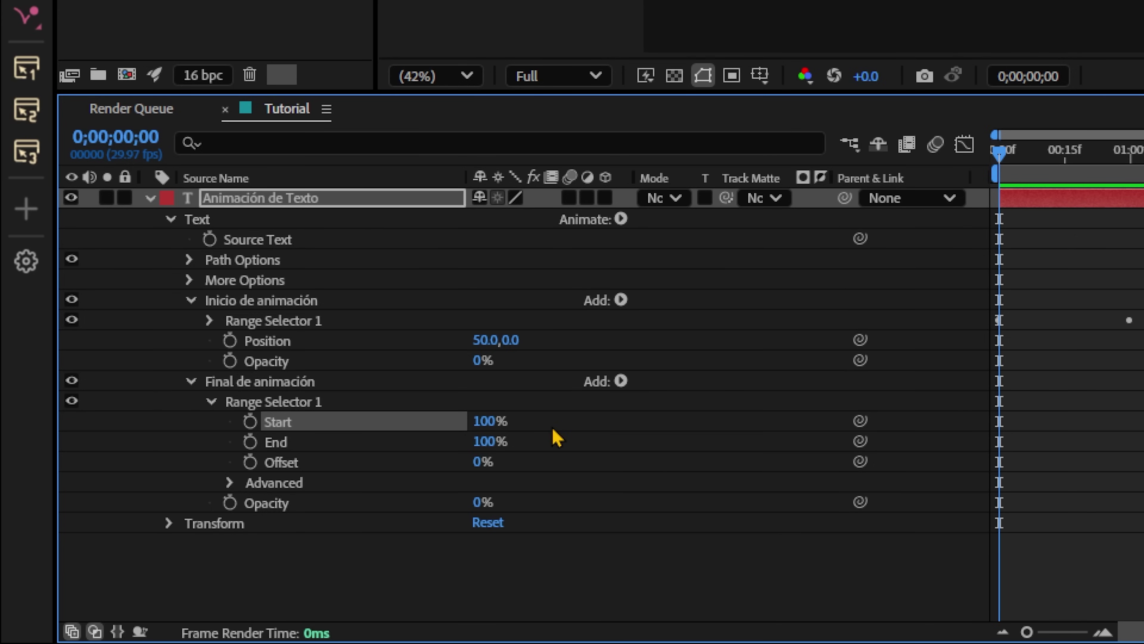
{"action": "left_click", "coordinate": [250, 442]}
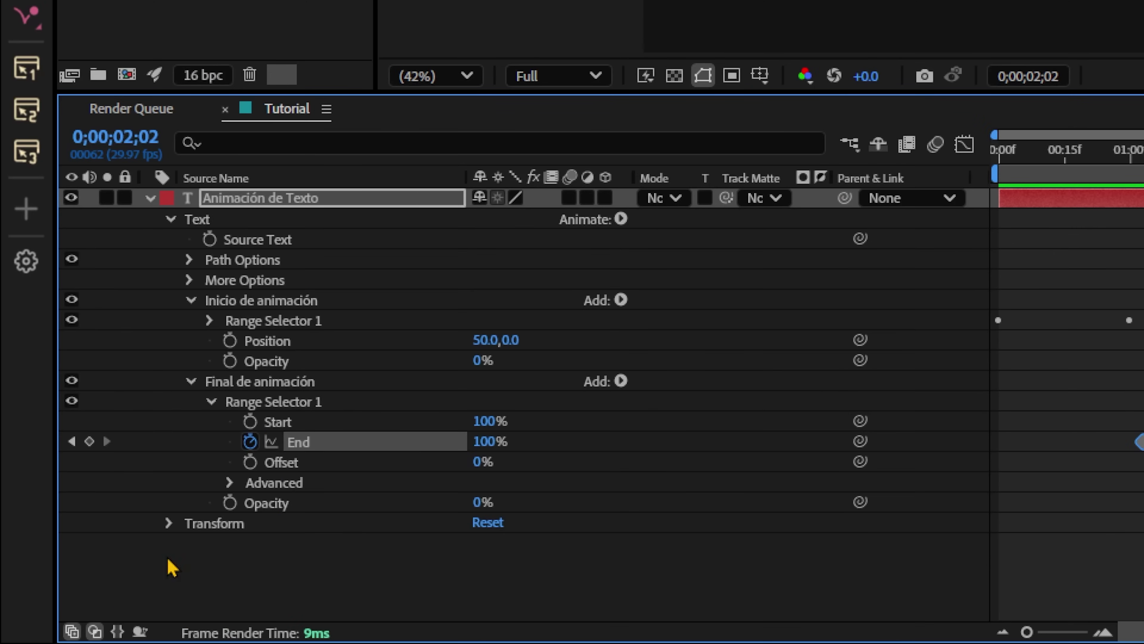
{"action": "mouse_move", "coordinate": [491, 440]}
{"action": "left_mouse_down"}
{"action": "mouse_move", "coordinate": [503, 446]}
{"action": "mouse_move", "coordinate": [466, 459]}
{"action": "left_mouse_up"}
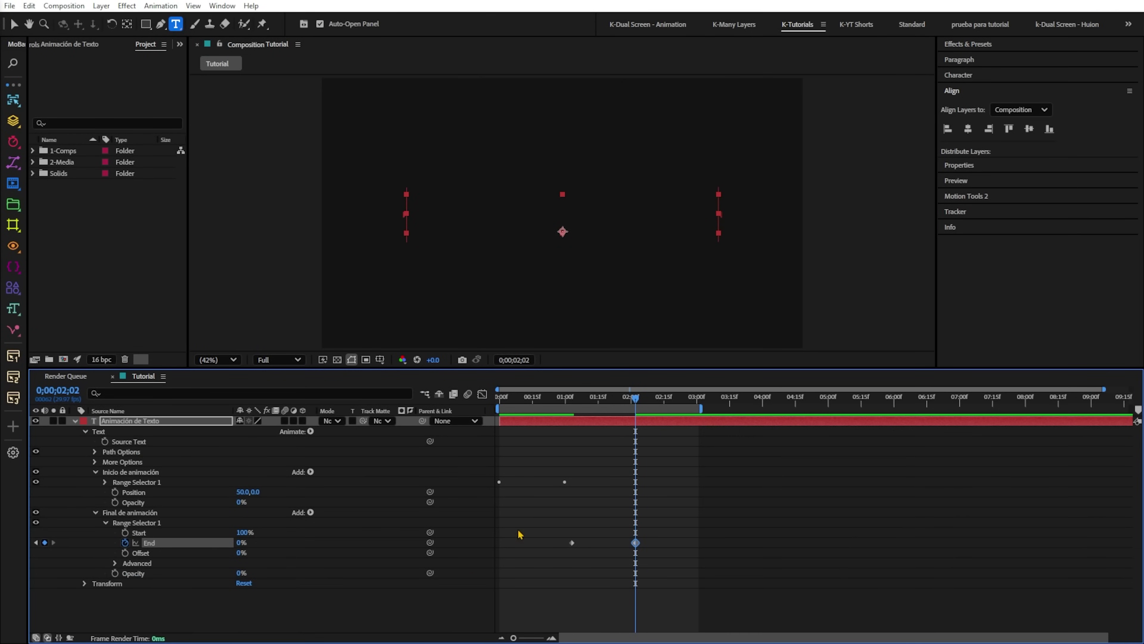
Preview the text animation and select all four keyframes together.
{"action": "key", "text": "space"}
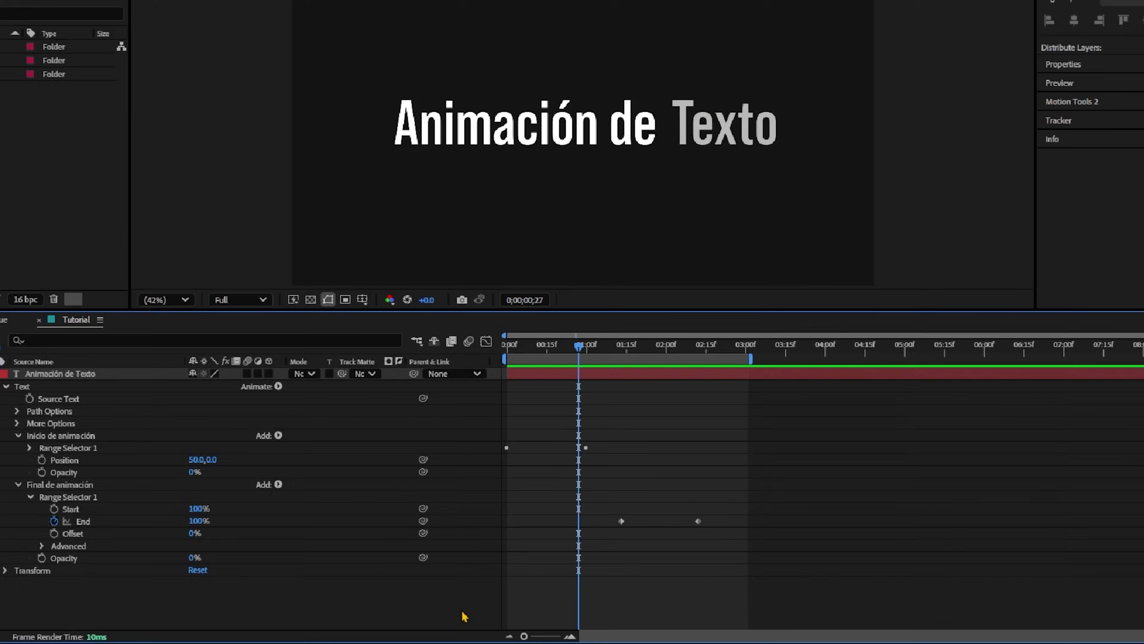
{"action": "key", "text": "u"}
{"action": "left_click_drag", "start_coordinate": [697, 432], "coordinate": [529, 462]}
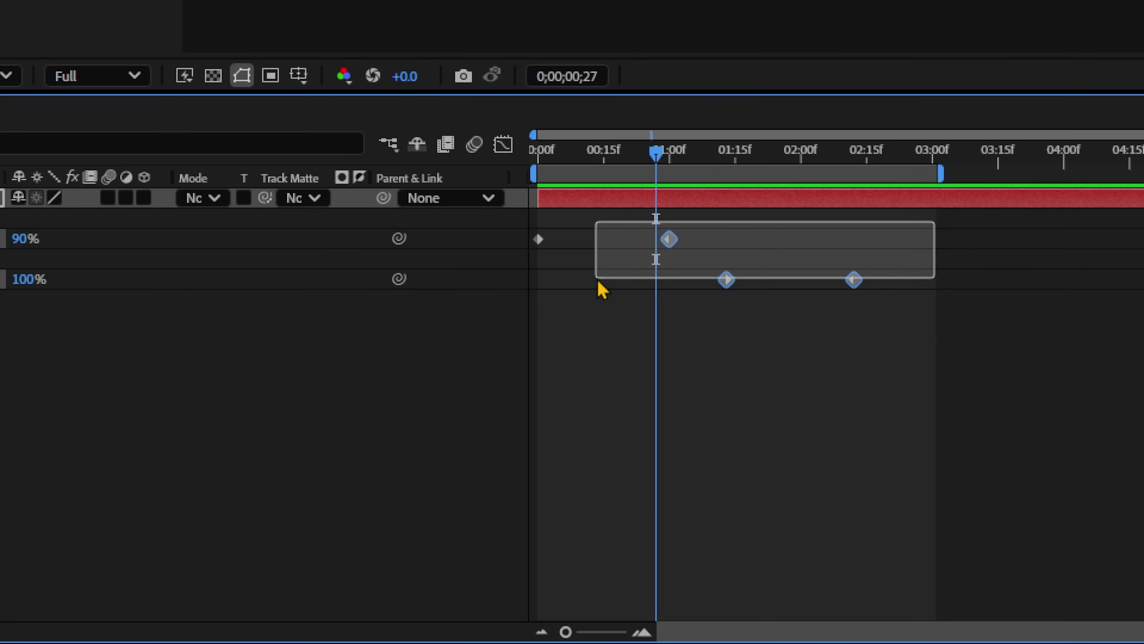
{"action": "left_click_drag", "start_coordinate": [599, 281], "coordinate": [512, 323]}
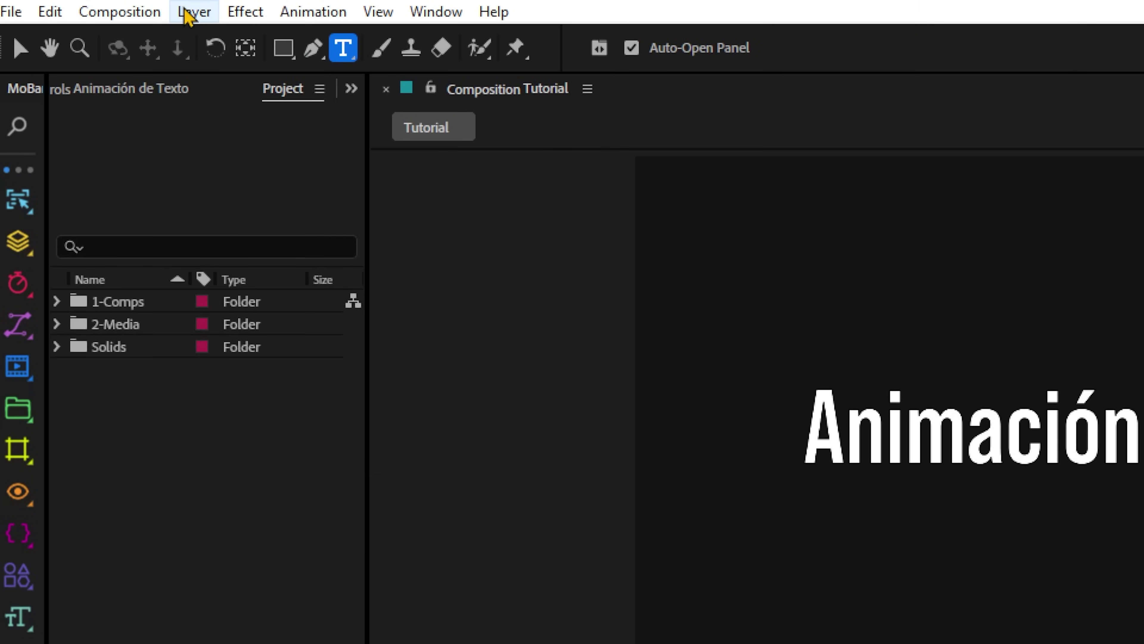
{"action": "left_click", "coordinate": [99, 6]}
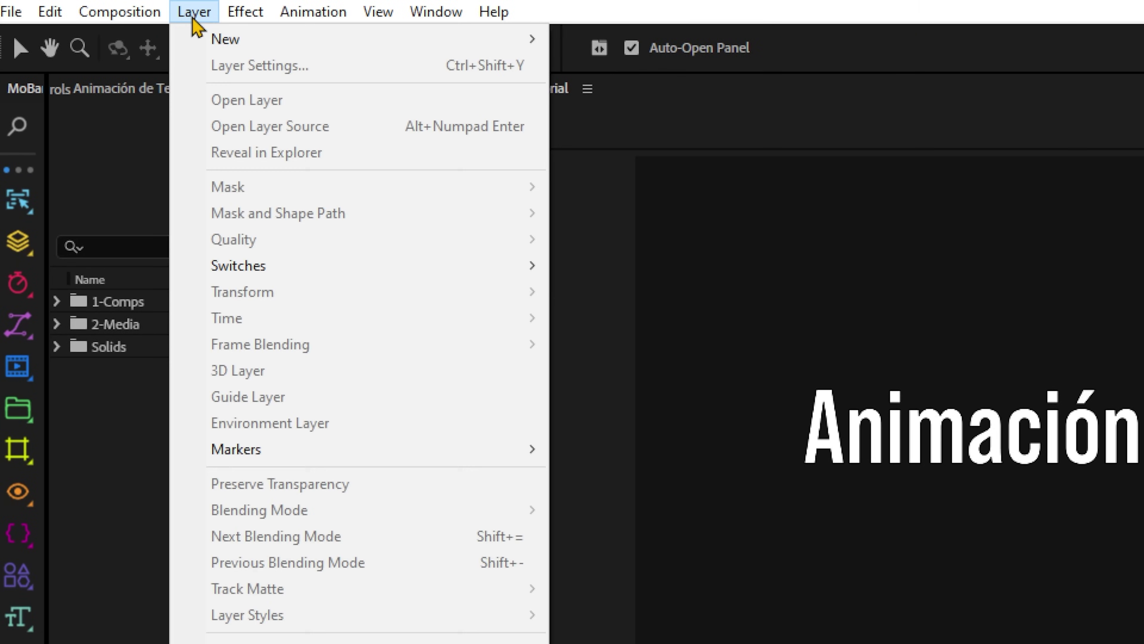
Create a null object named 'Seleccionar Palabra Especial'.
{"action": "mouse_move", "coordinate": [225, 41]}
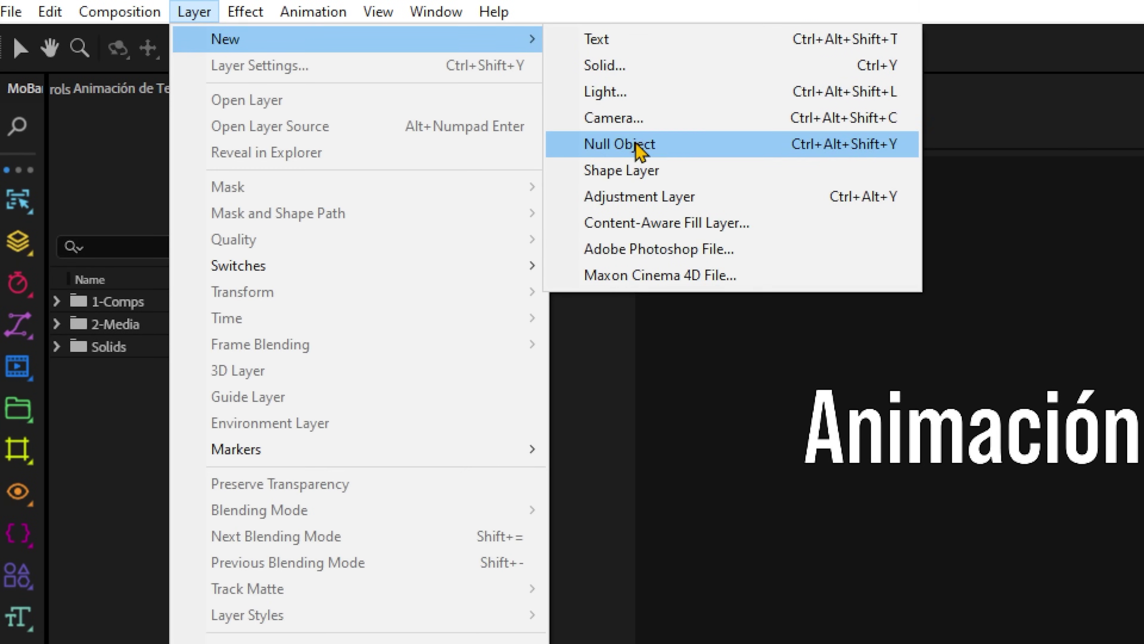
{"action": "left_click", "coordinate": [636, 143]}
{"action": "key", "text": "Return"}
{"action": "type", "text": "Selec"}
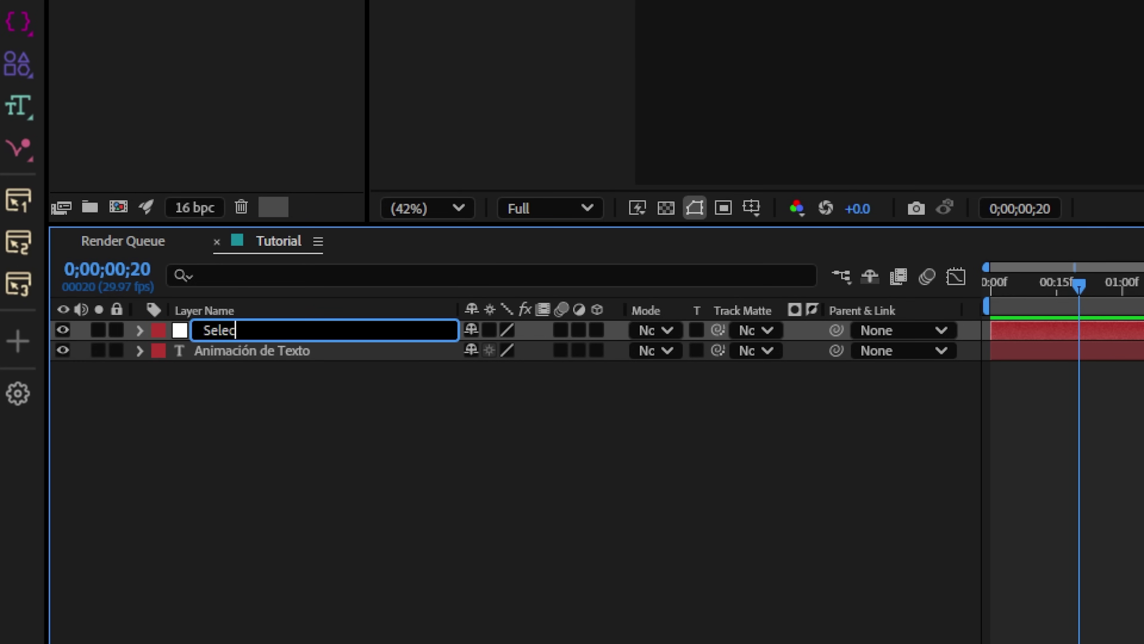
{"action": "type", "text": "cionar Palabra Especi"}
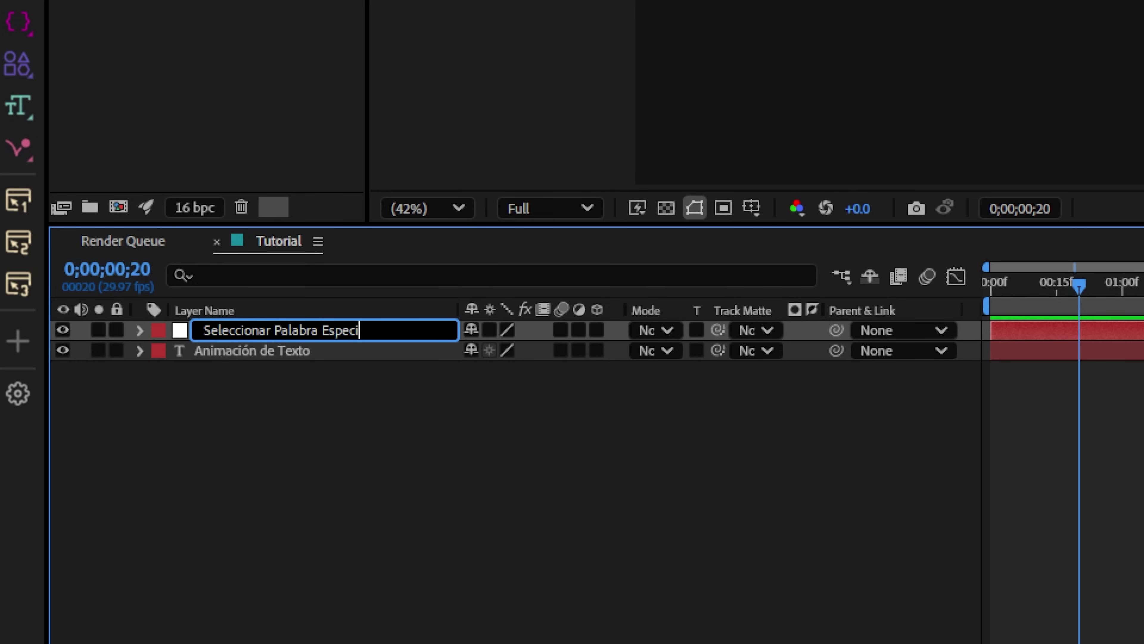
{"action": "type", "text": "al"}
{"action": "key", "text": "Return"}
Add an Expression Controls Slider Control effect to the null layer.
{"action": "right_click", "coordinate": [263, 337]}
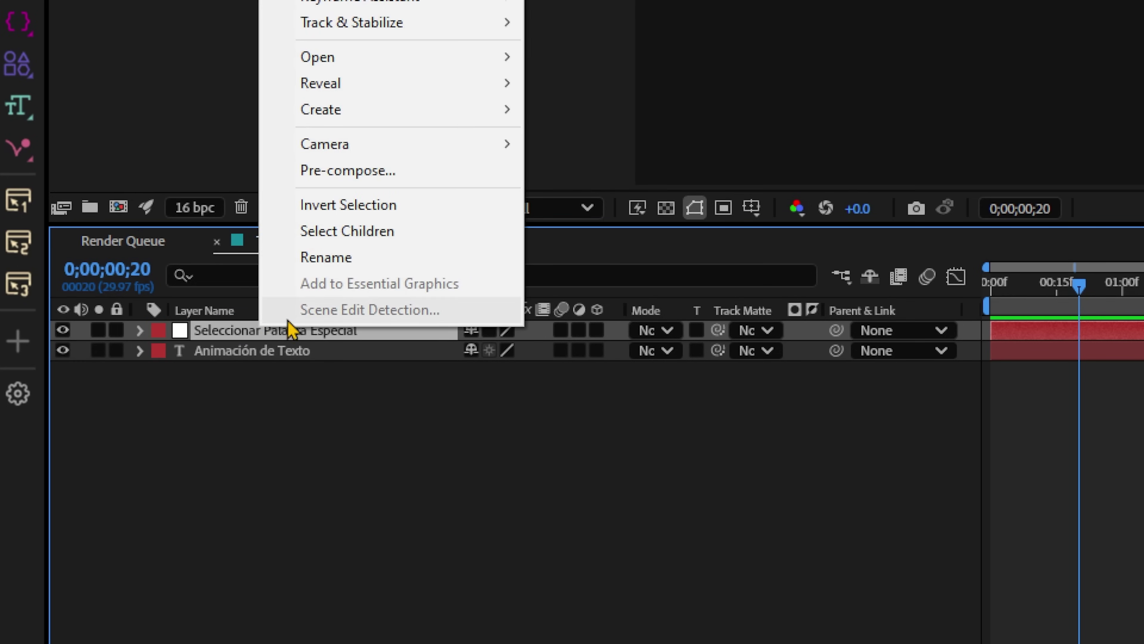
{"action": "mouse_move", "coordinate": [408, 87]}
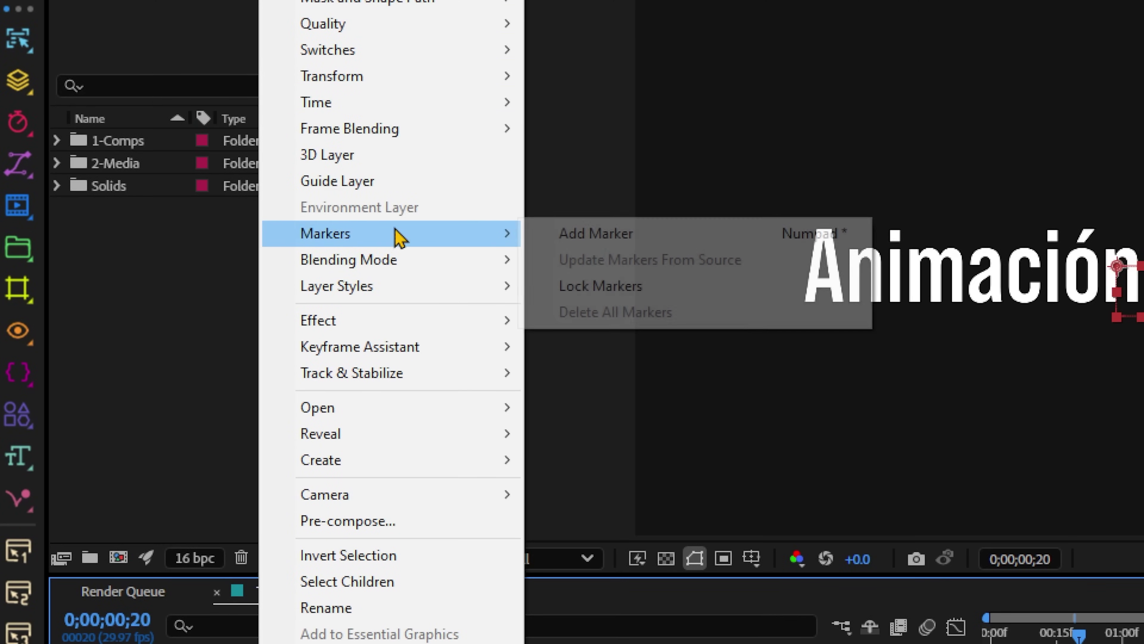
{"action": "mouse_move", "coordinate": [392, 293]}
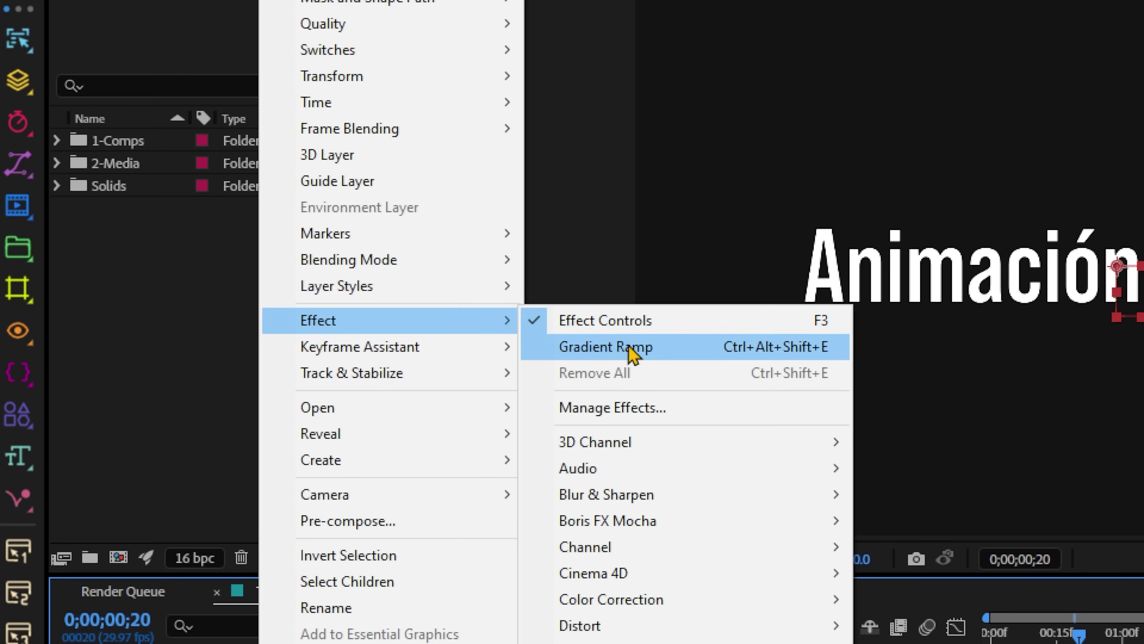
{"action": "mouse_move", "coordinate": [718, 486]}
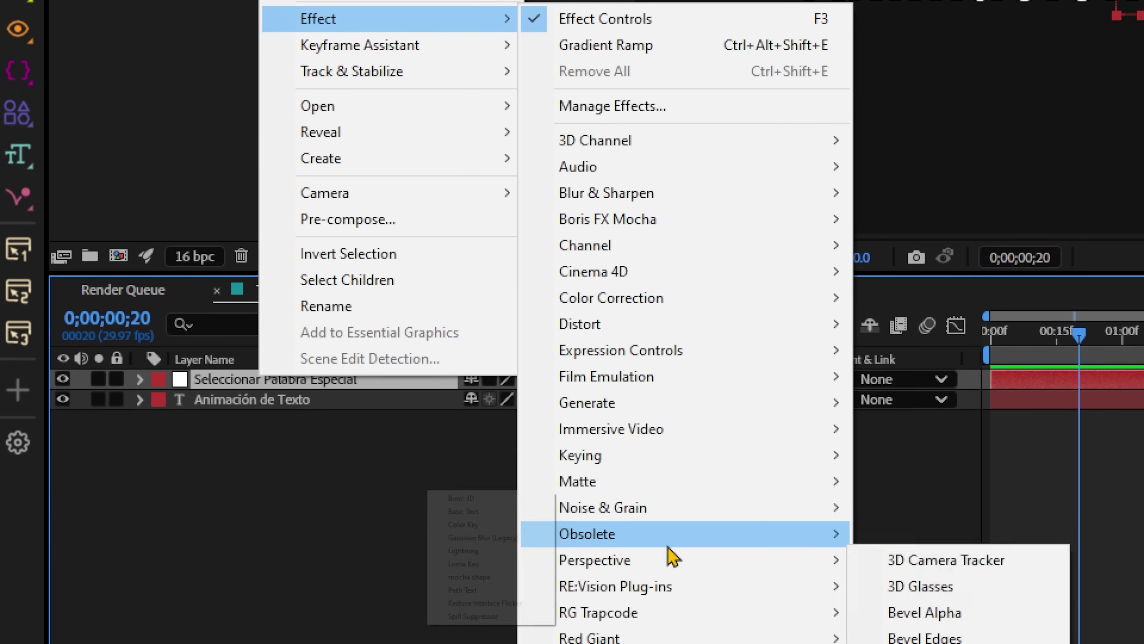
{"action": "mouse_move", "coordinate": [721, 350]}
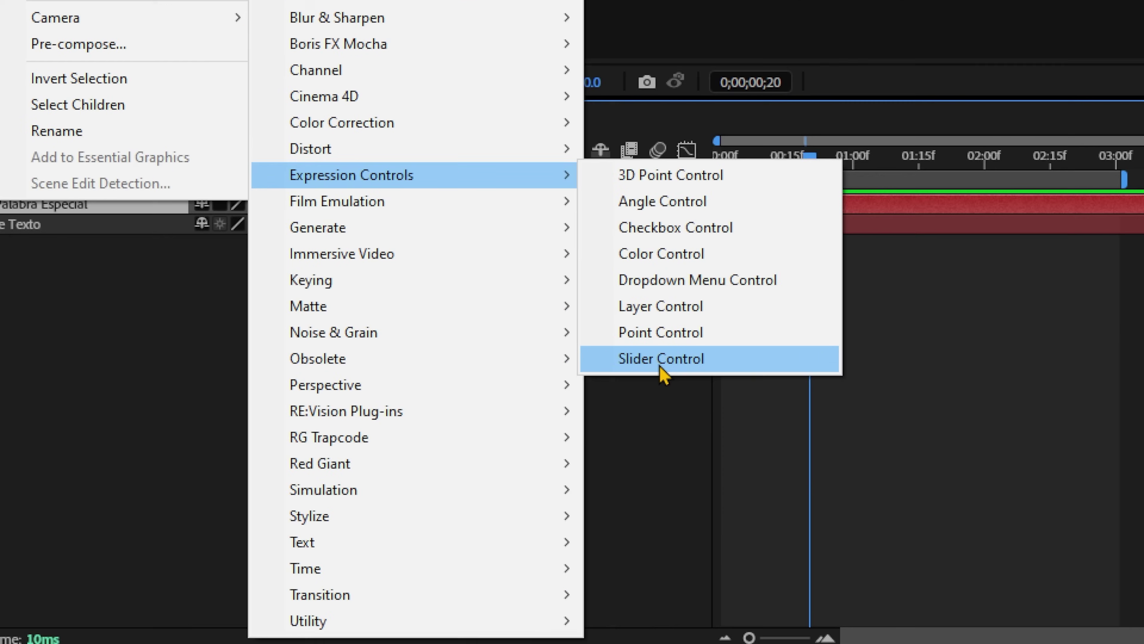
{"action": "left_click", "coordinate": [660, 367]}
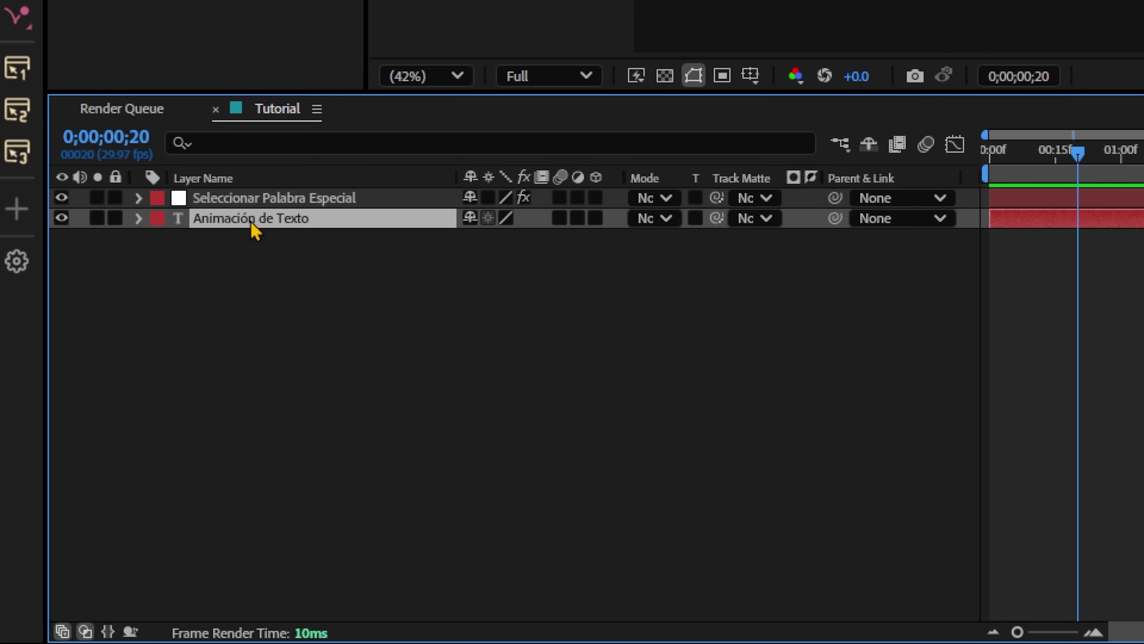
Add an Opacity animator named 'Quitar palabra especial' to the Animación de Texto layer.
{"action": "left_click", "coordinate": [138, 218]}
{"action": "left_click", "coordinate": [621, 238]}
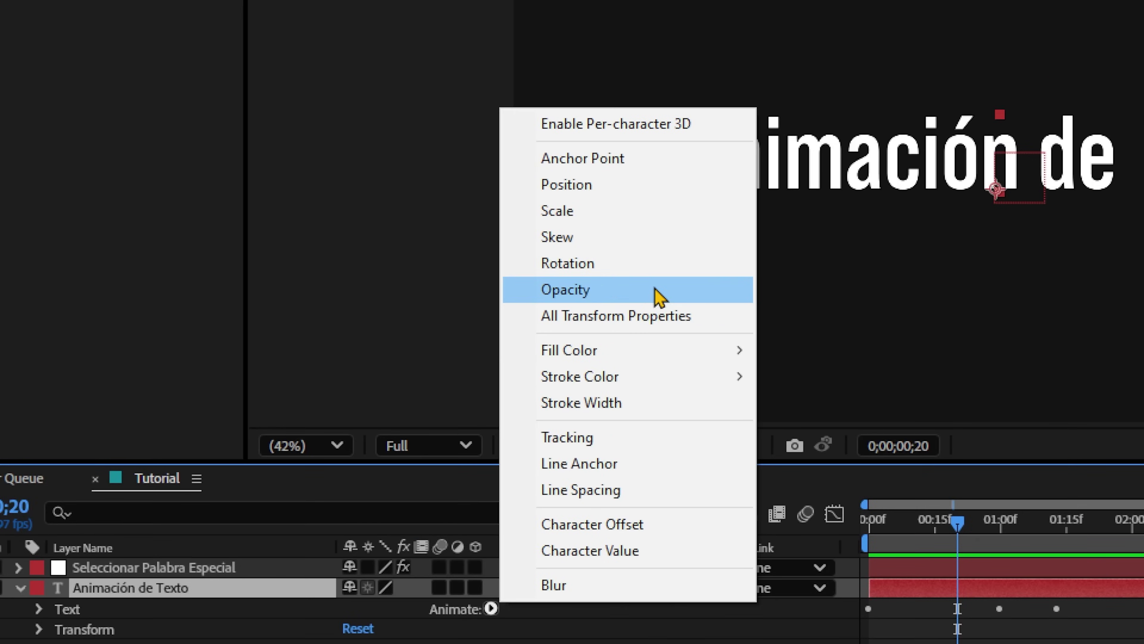
{"action": "left_click", "coordinate": [595, 219]}
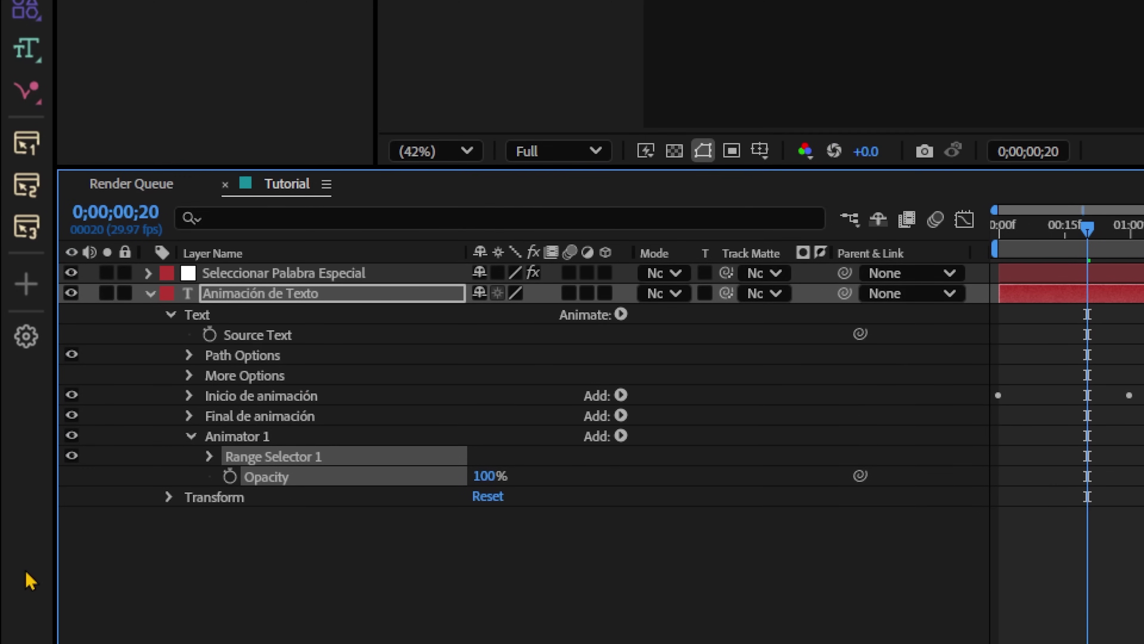
{"action": "key", "text": "Return"}
{"action": "type", "text": "Quitar"}
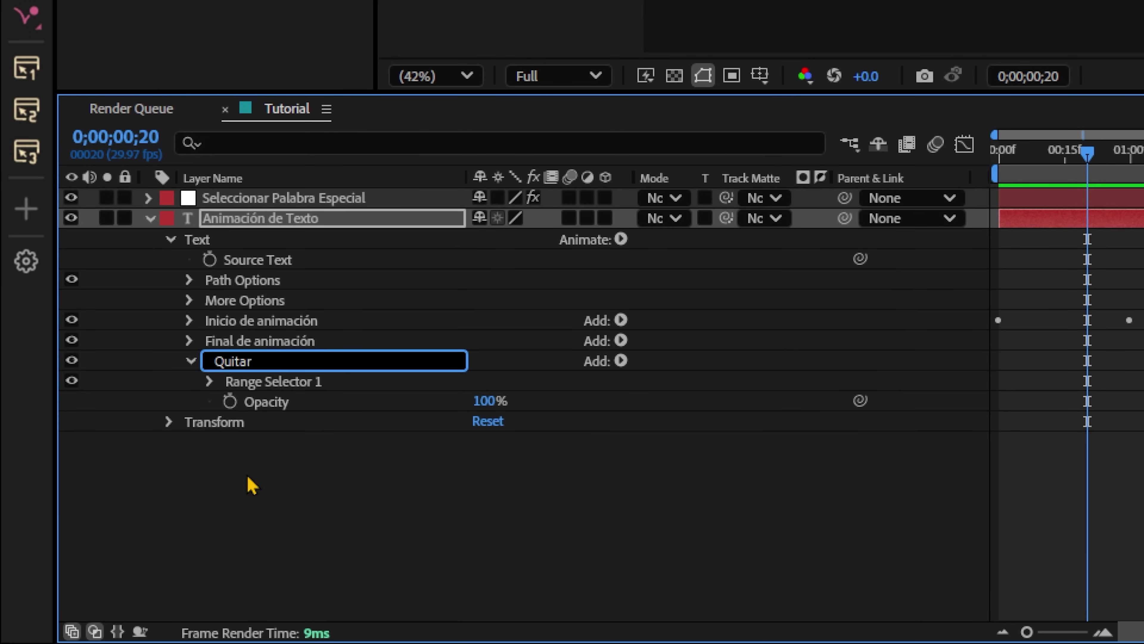
{"action": "type", "text": " palabra especi"}
{"action": "key", "text": "Return"}
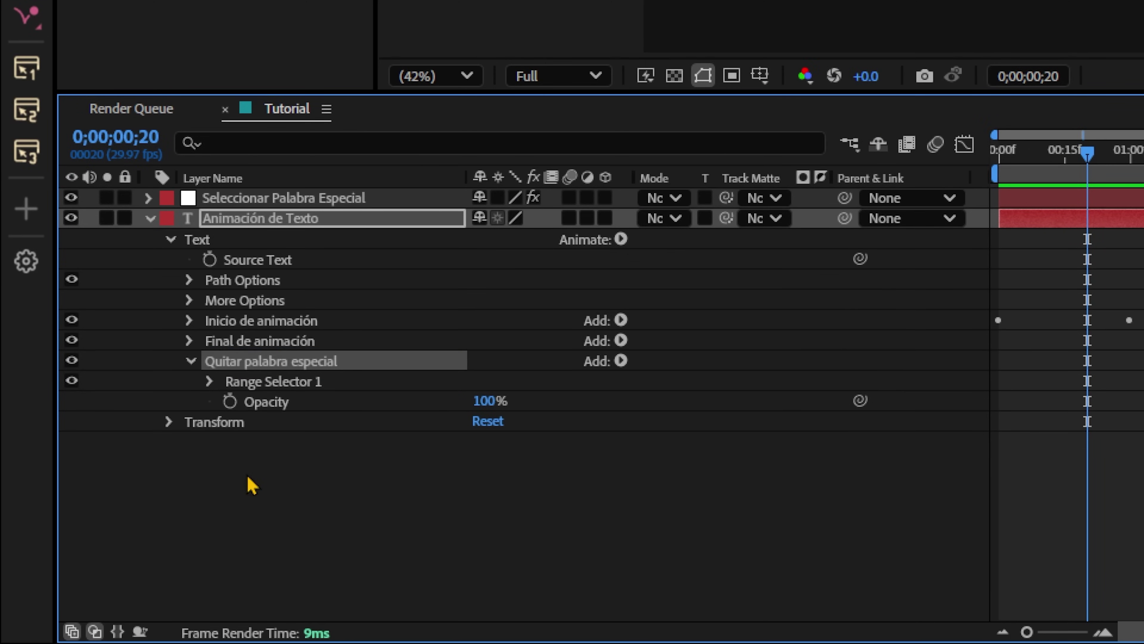
Set its range selector's Advanced Based On to Words and Units to Index.
{"action": "left_click", "coordinate": [211, 382]}
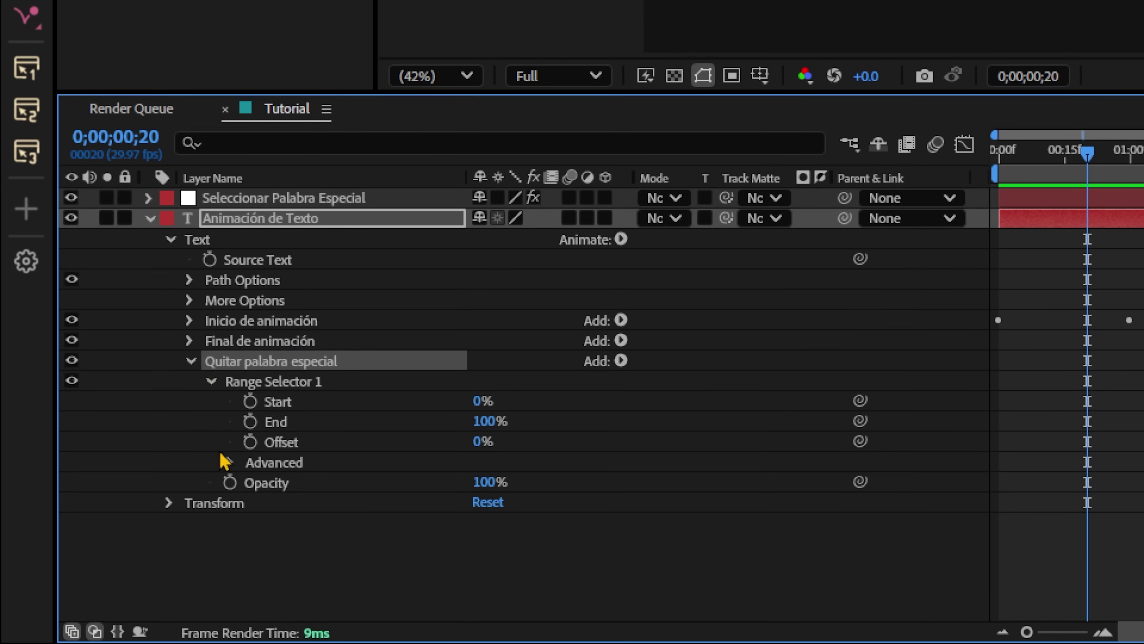
{"action": "left_click", "coordinate": [229, 463]}
{"action": "scroll", "coordinate": [406, 564], "scroll_direction": "down", "scroll_amount": 3}
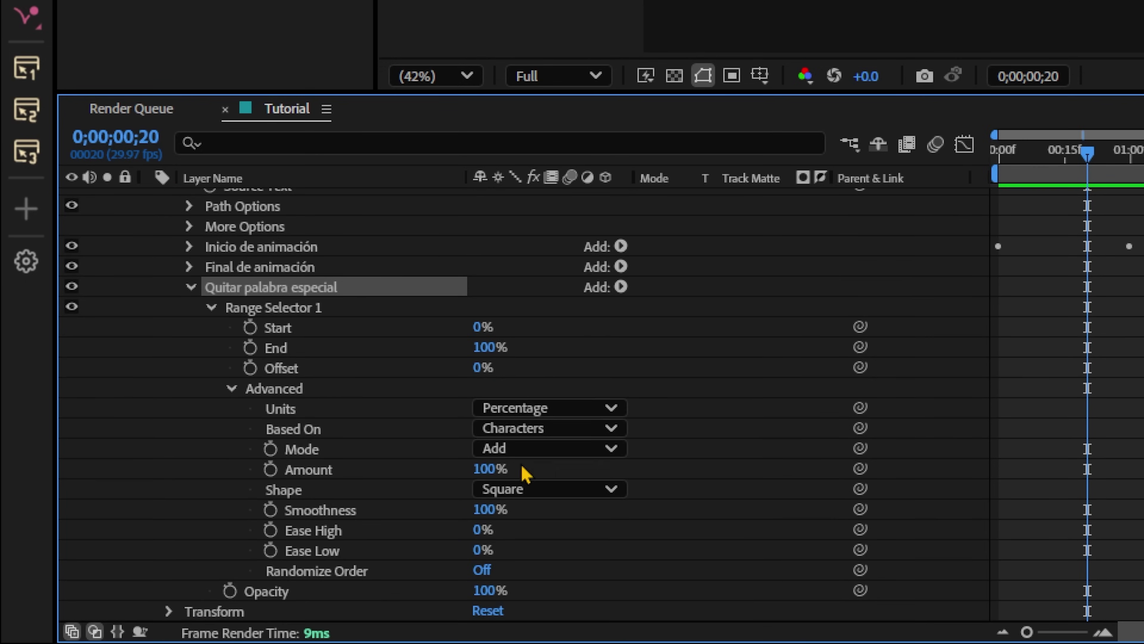
{"action": "left_click", "coordinate": [536, 431]}
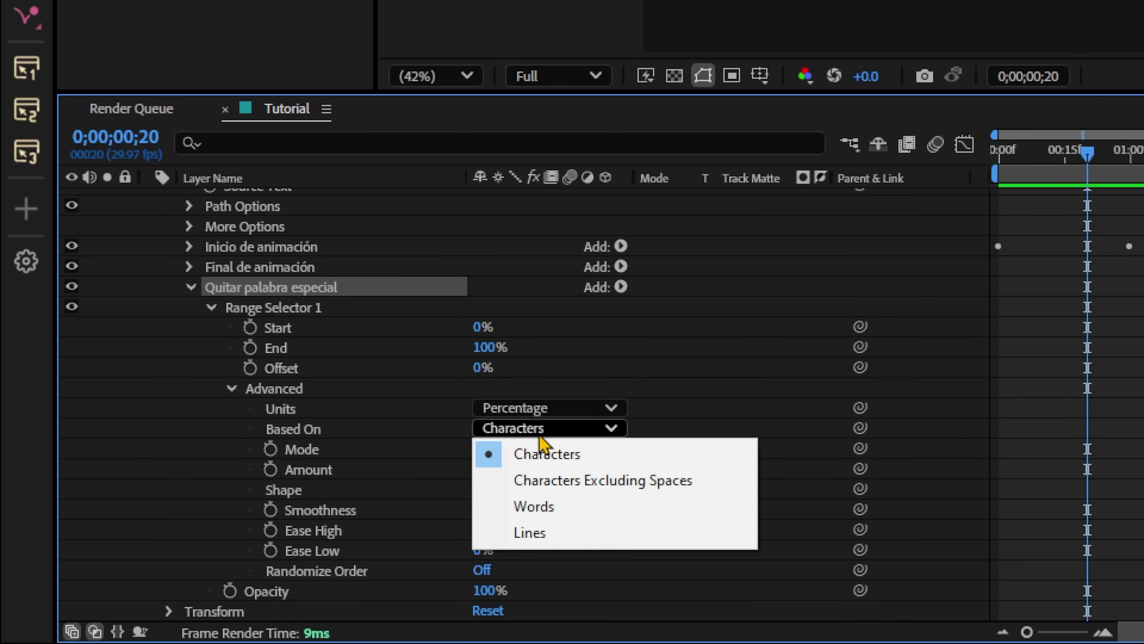
{"action": "left_click", "coordinate": [543, 506]}
{"action": "left_click", "coordinate": [539, 408]}
{"action": "left_click", "coordinate": [541, 464]}
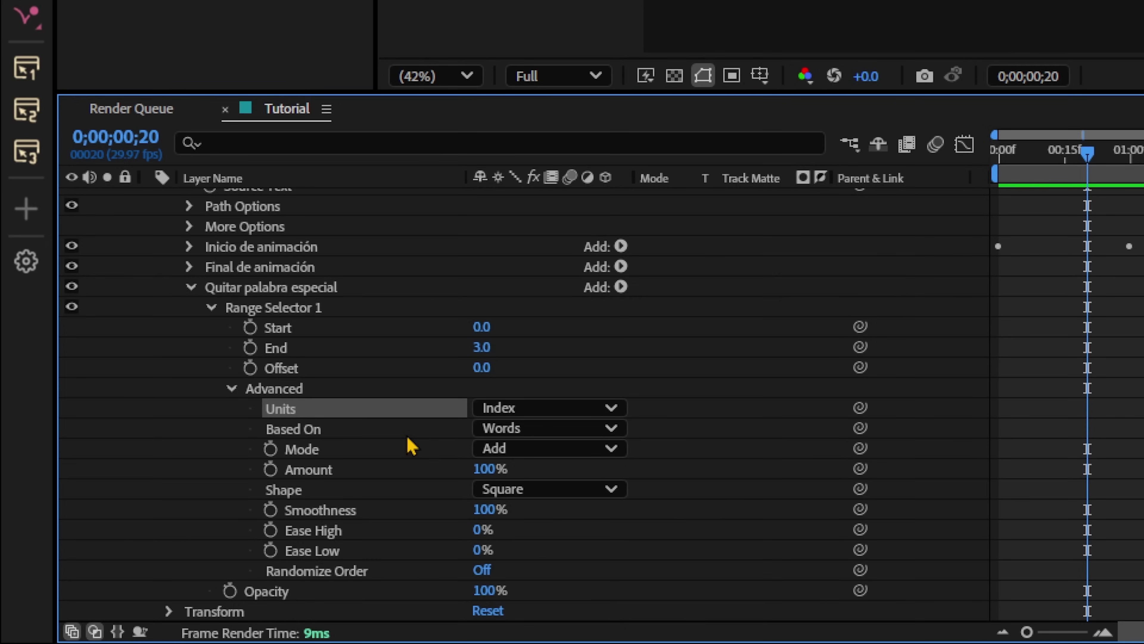
{"action": "scroll", "coordinate": [374, 297], "scroll_direction": "up", "scroll_amount": 3}
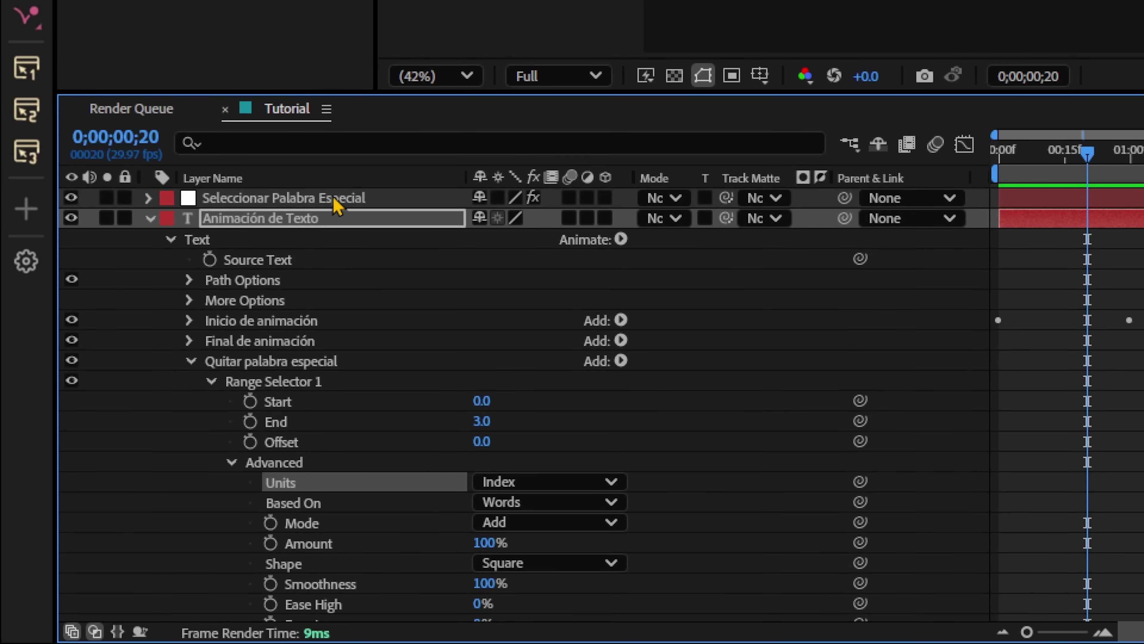
Pick-whip the range selector's Start to the Seleccionar Palabra Especial slider and edit the expression.
{"action": "left_click", "coordinate": [337, 205]}
{"action": "left_click_drag", "start_coordinate": [833, 401], "coordinate": [833, 404]}
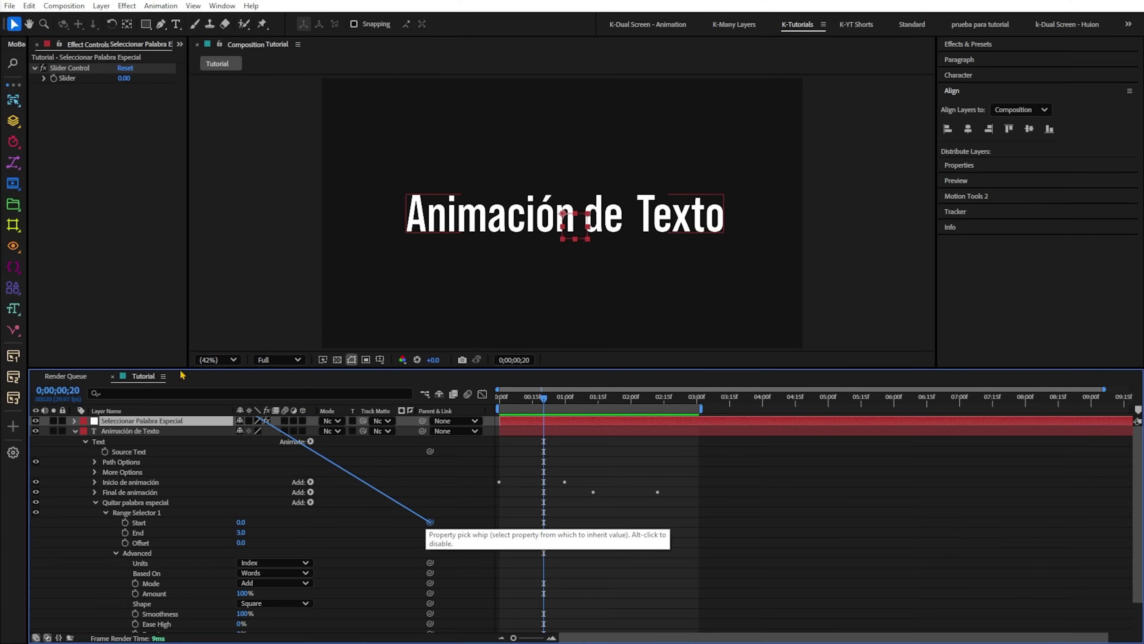
{"action": "mouse_move", "coordinate": [831, 403]}
{"action": "left_mouse_down"}
{"action": "mouse_move", "coordinate": [87, 170]}
{"action": "mouse_move", "coordinate": [72, 79]}
{"action": "left_mouse_up"}
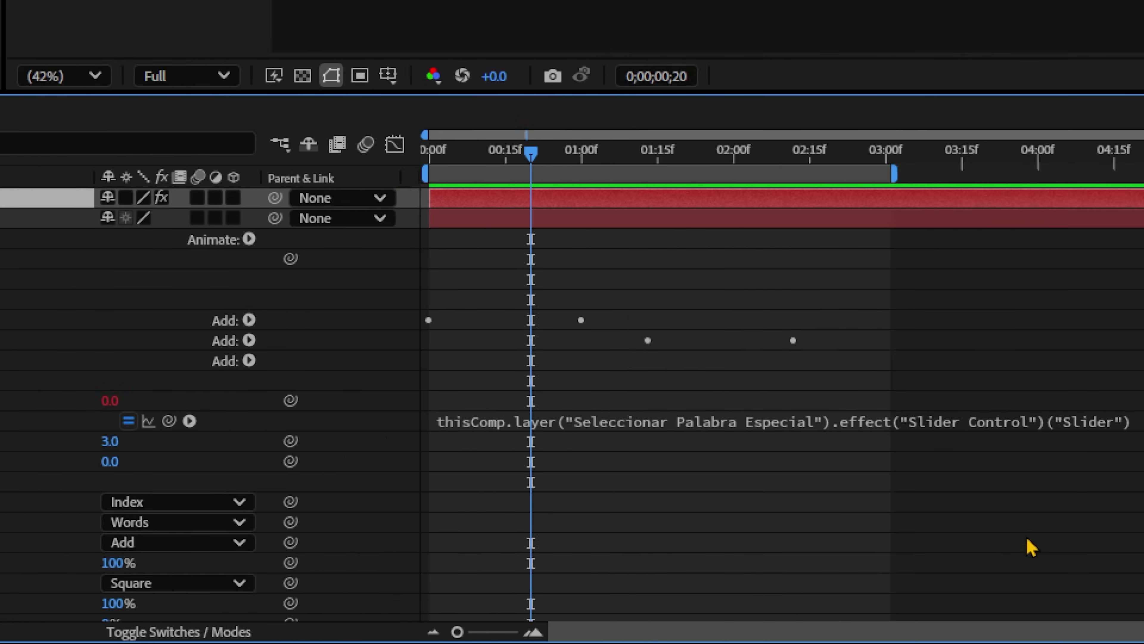
{"action": "left_click", "coordinate": [883, 421]}
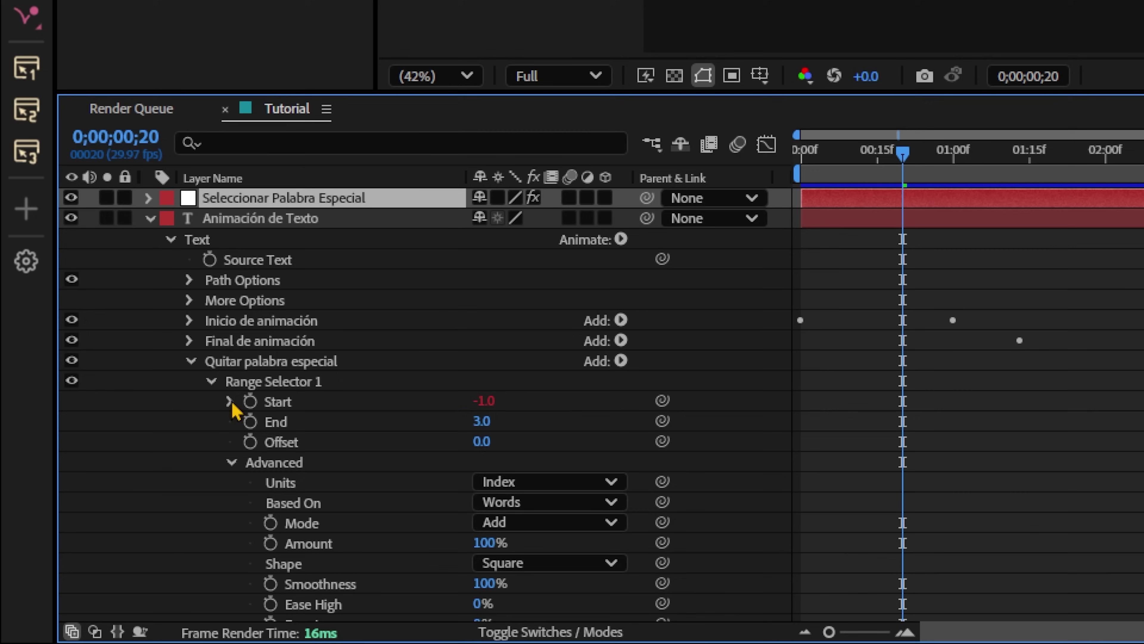
{"action": "left_click", "coordinate": [230, 401]}
Link End to the same slider, then scrub the timeline to check the animation.
{"action": "left_click", "coordinate": [273, 423]}
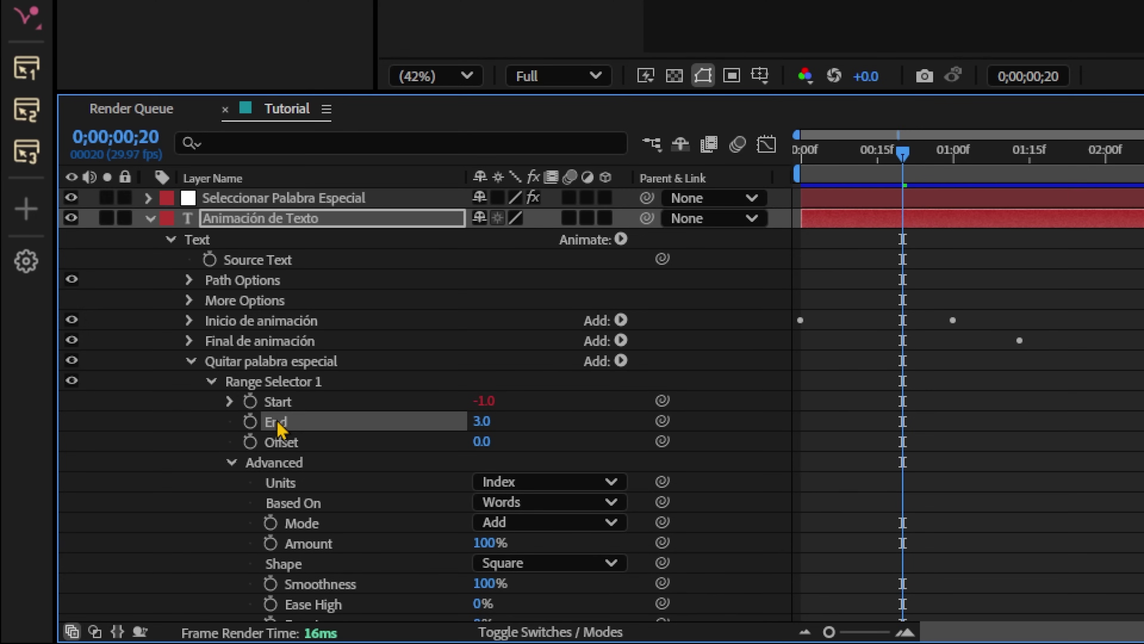
{"action": "left_click_drag", "start_coordinate": [662, 421], "coordinate": [68, 80]}
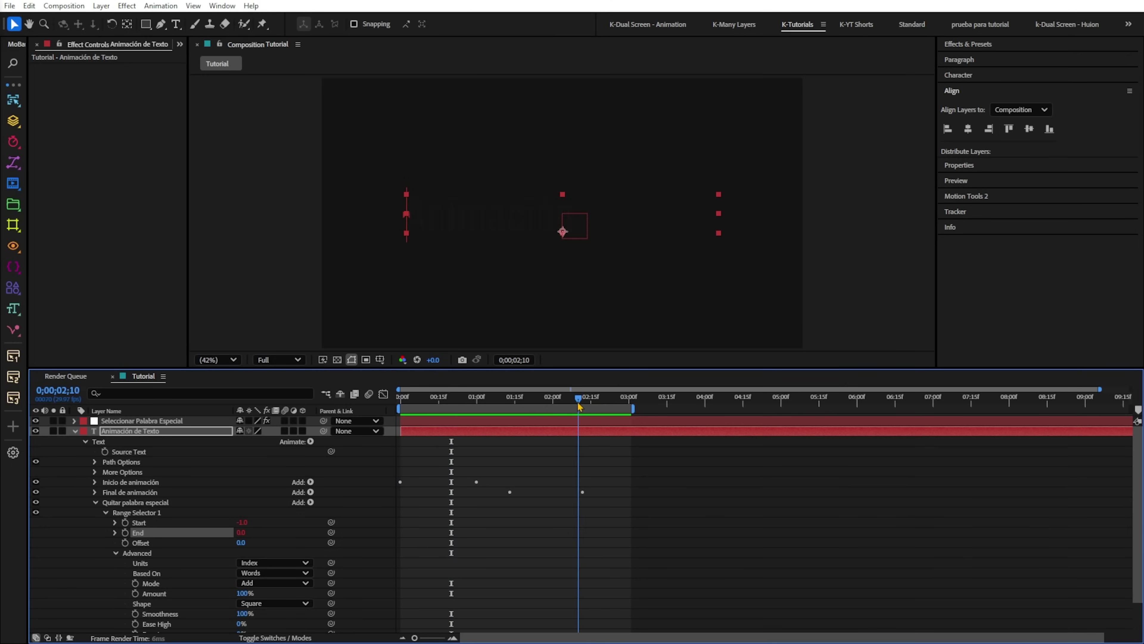
{"action": "mouse_move", "coordinate": [403, 397]}
{"action": "left_mouse_down"}
{"action": "mouse_move", "coordinate": [469, 396]}
{"action": "mouse_move", "coordinate": [447, 398]}
{"action": "left_mouse_up"}
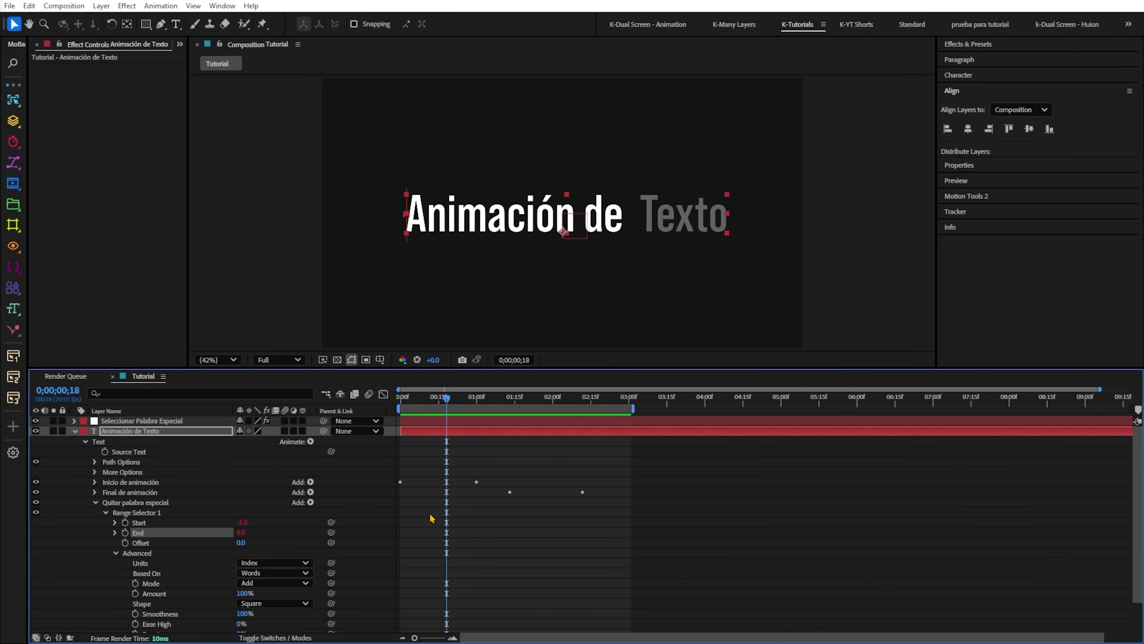
{"action": "left_click", "coordinate": [116, 553]}
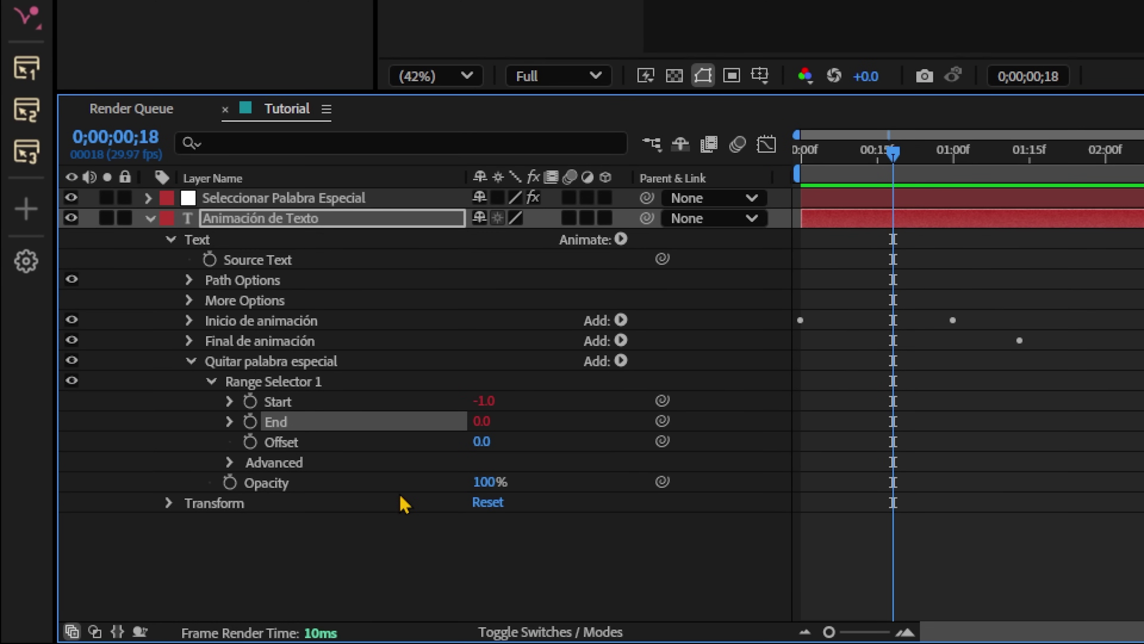
Set the animator opacity to 0% and the slider to 1, hiding the first word.
{"action": "left_click_drag", "start_coordinate": [490, 482], "coordinate": [405, 481]}
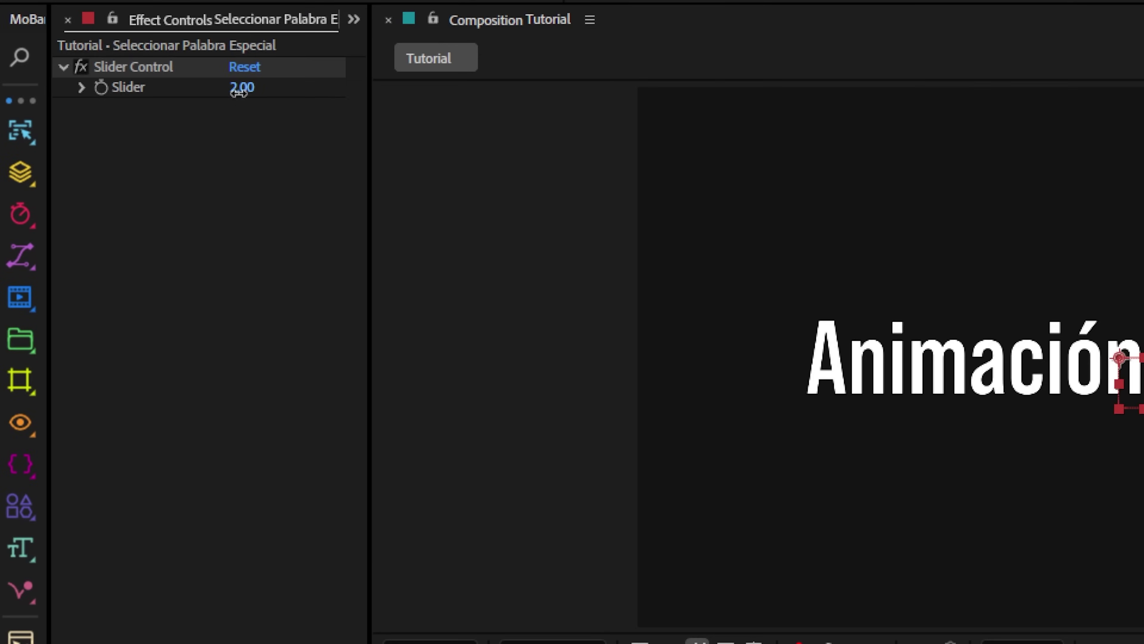
{"action": "left_click", "coordinate": [242, 87]}
{"action": "type", "text": "1"}
{"action": "key", "text": "Return"}
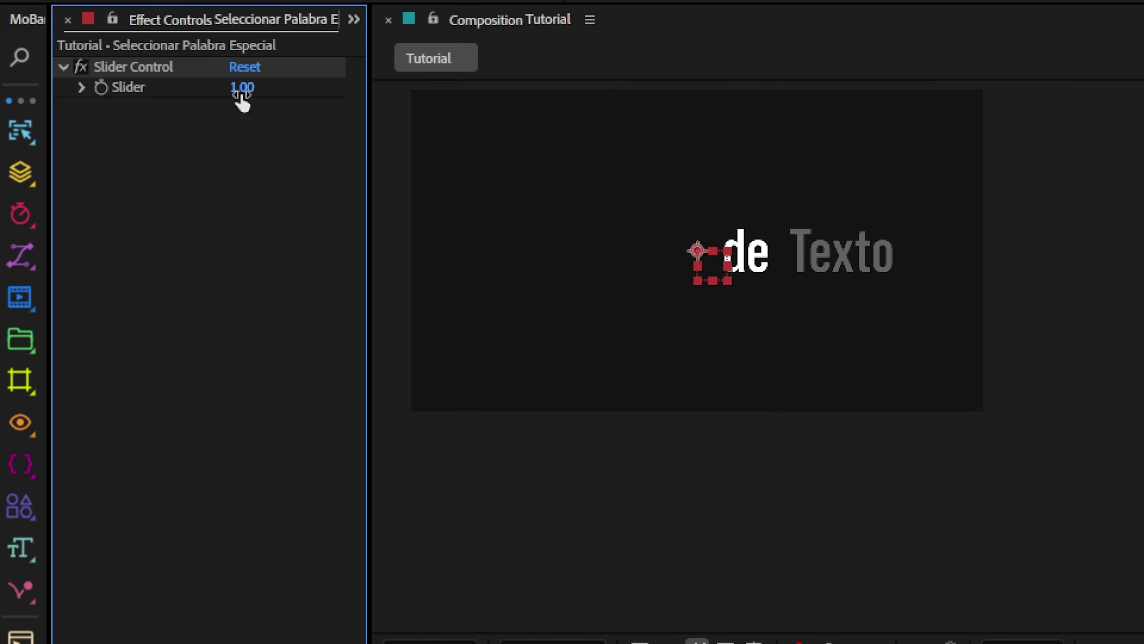
Try slider values 2 and 3 so Texto disappears, then select the Animación de Texto layer.
{"action": "left_click", "coordinate": [242, 87]}
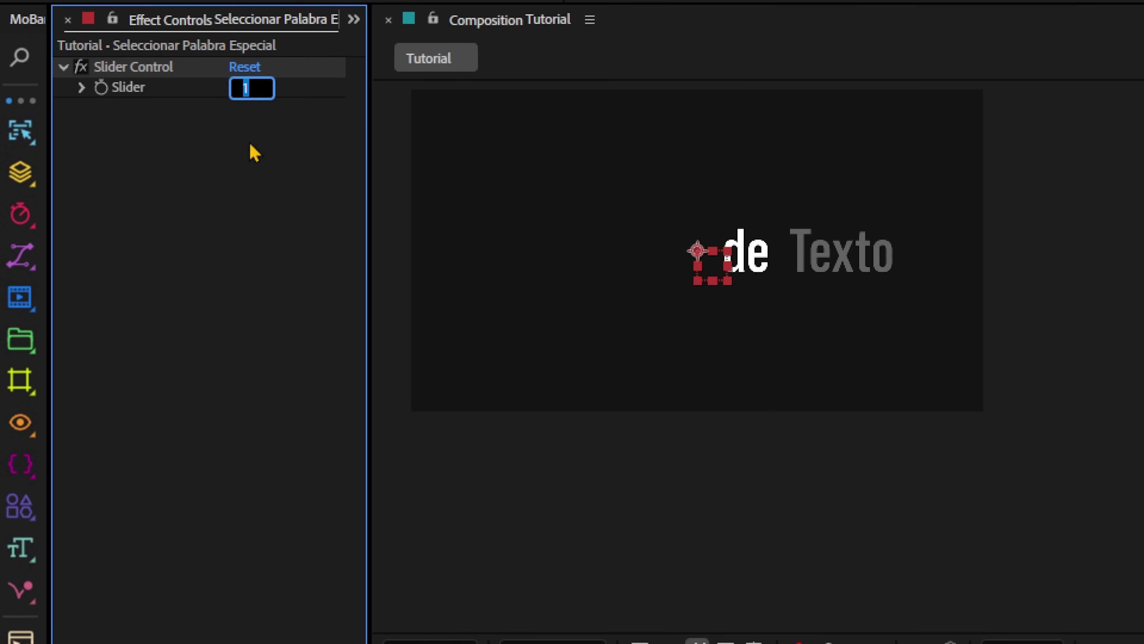
{"action": "key", "text": "Up"}
{"action": "key", "text": "Return"}
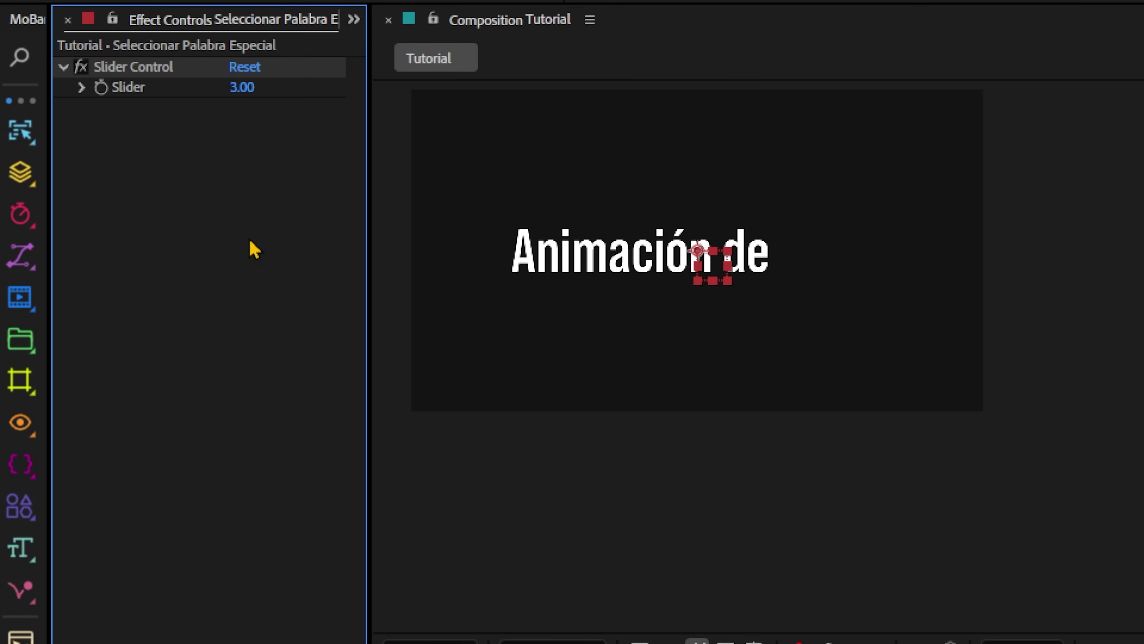
{"action": "left_click", "coordinate": [242, 88]}
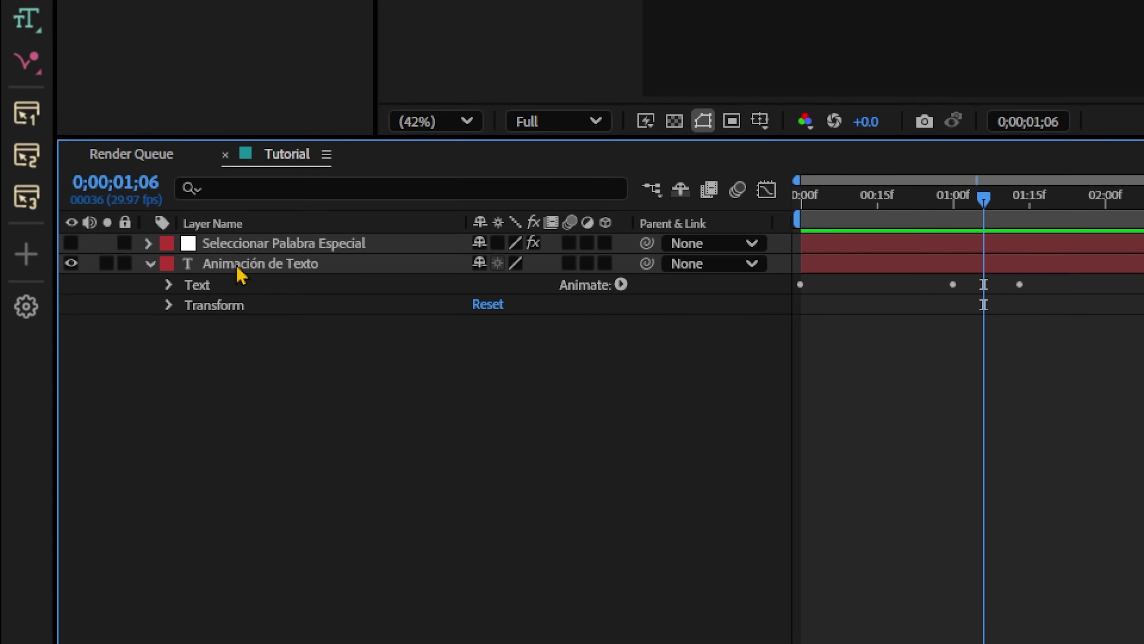
{"action": "left_click", "coordinate": [238, 265]}
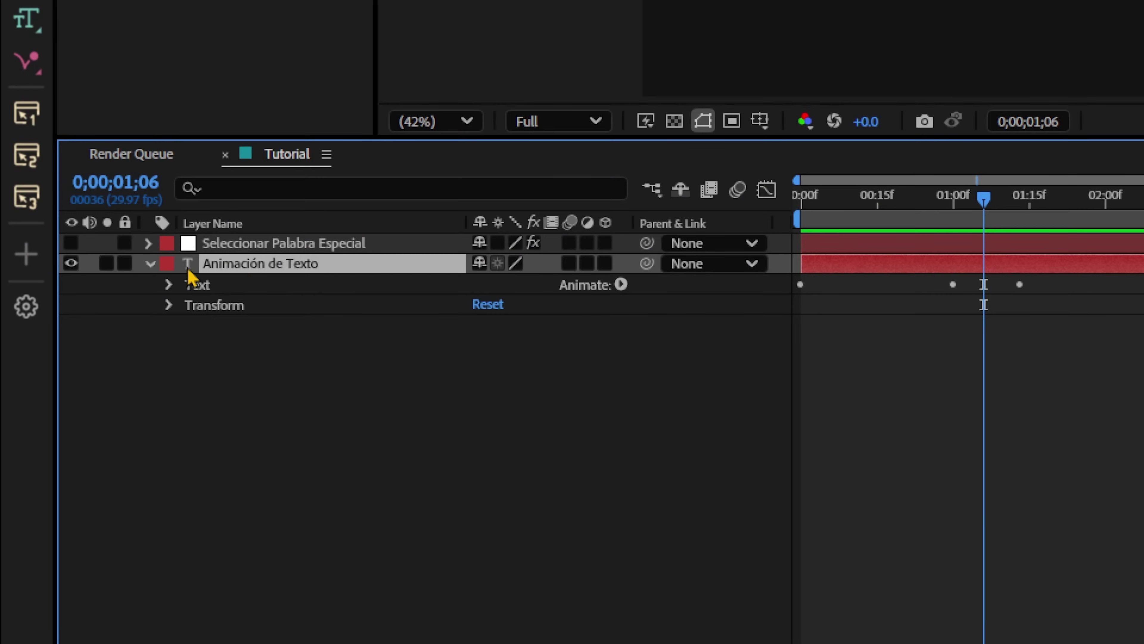
Duplicate the Animación de Texto layer and rename the copy 'Palabra especial'.
{"action": "left_click", "coordinate": [149, 264]}
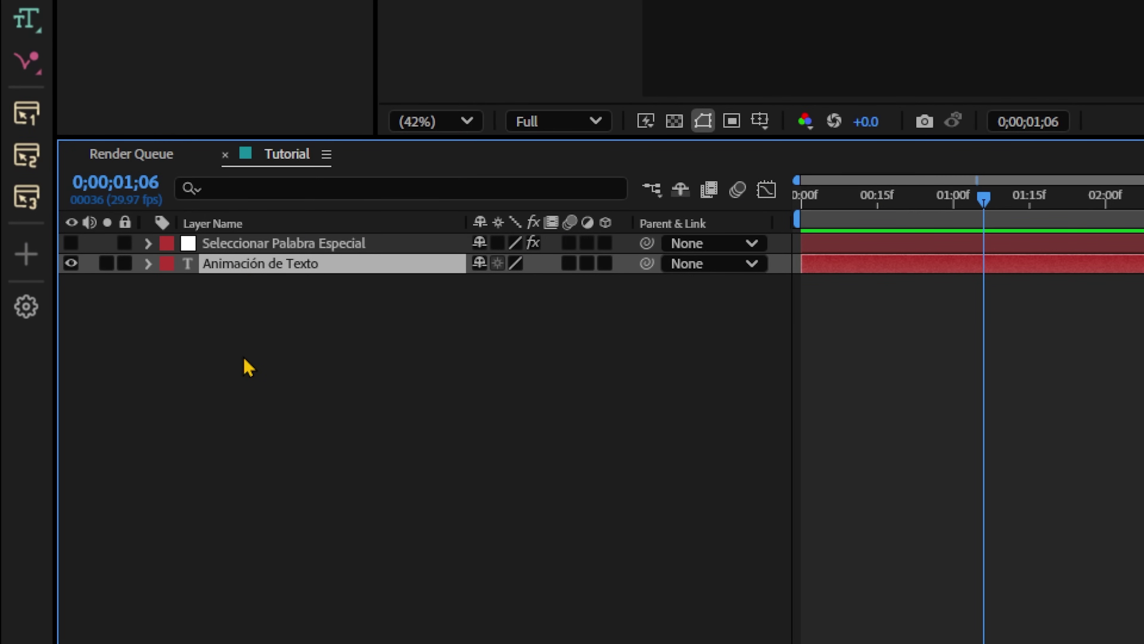
{"action": "key", "text": "ctrl+d"}
{"action": "key", "text": "Return"}
{"action": "type", "text": "Palabra"}
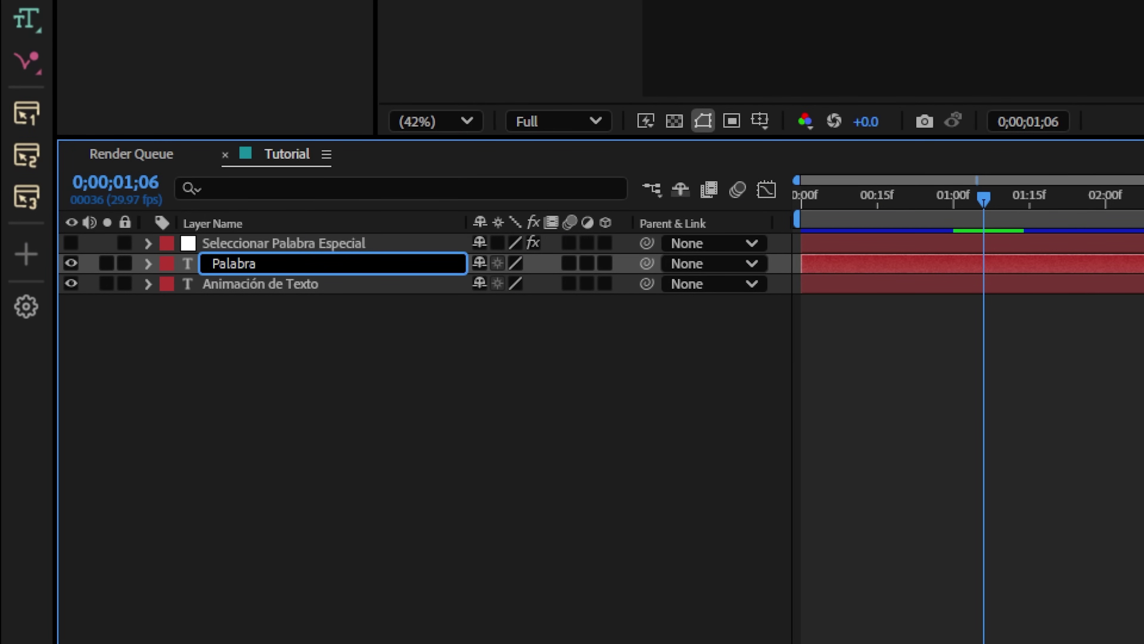
{"action": "type", "text": "l"}
{"action": "key", "text": "Return"}
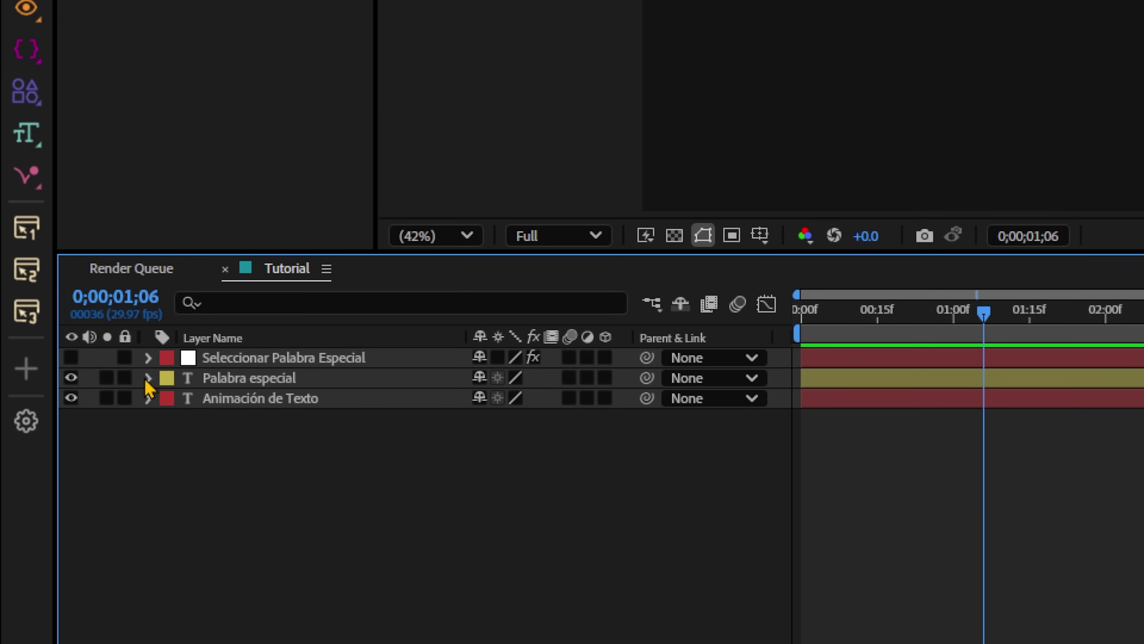
Rename the copy's animator 'Palabra especial - Ocultar siguiente' and reveal its Range Selector 1.
{"action": "left_click", "coordinate": [149, 379]}
{"action": "left_click", "coordinate": [168, 399]}
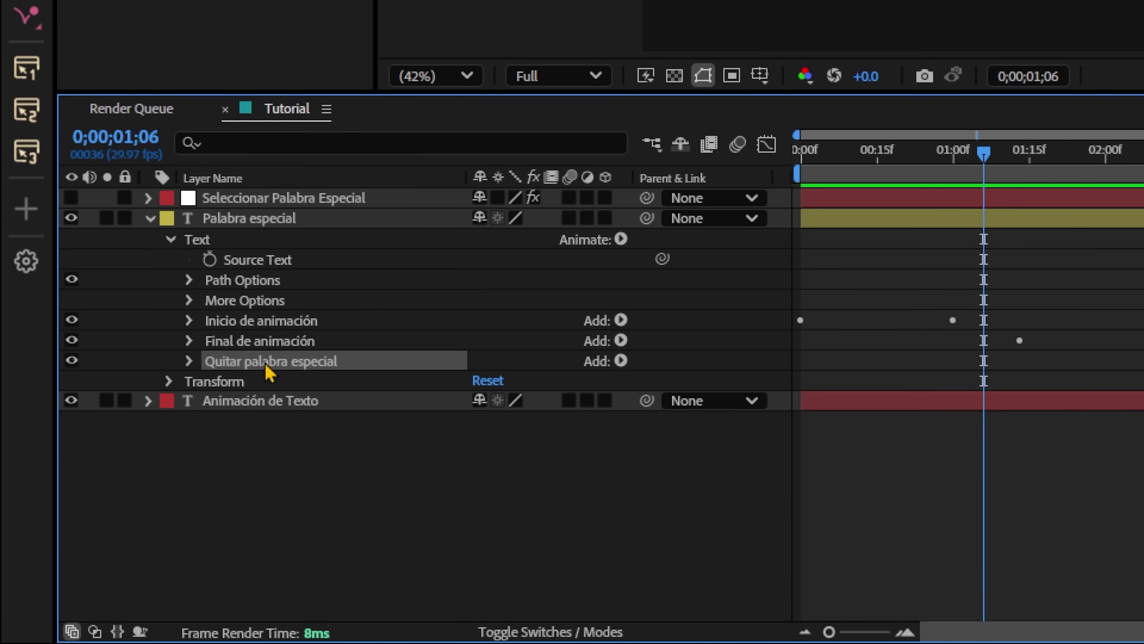
{"action": "key", "text": "Return"}
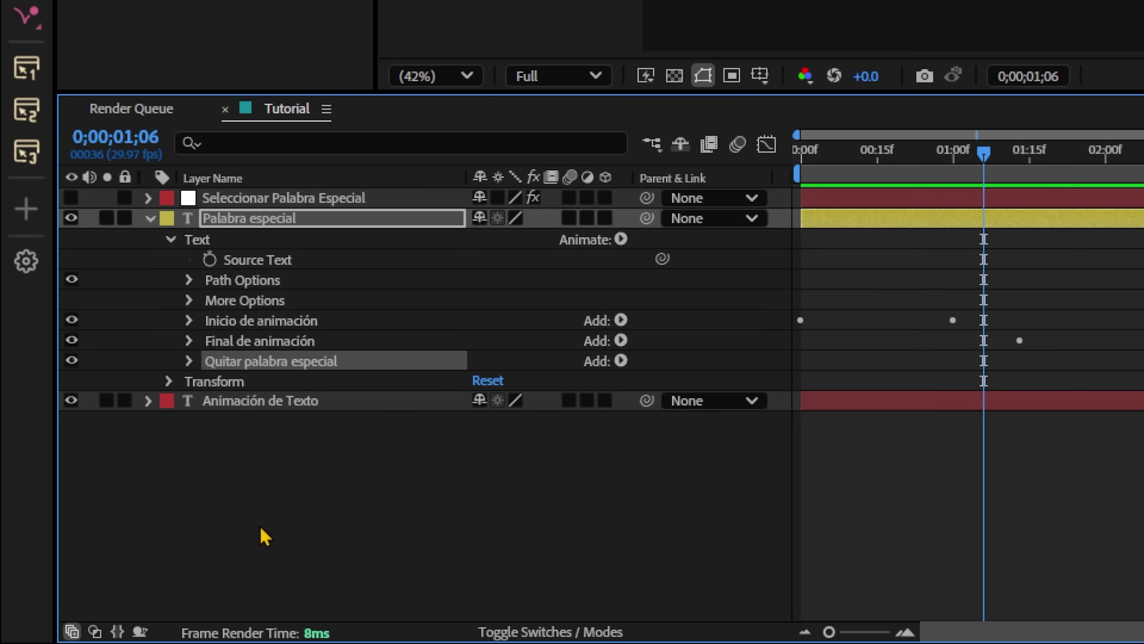
{"action": "key", "text": "Return"}
{"action": "type", "text": "P"}
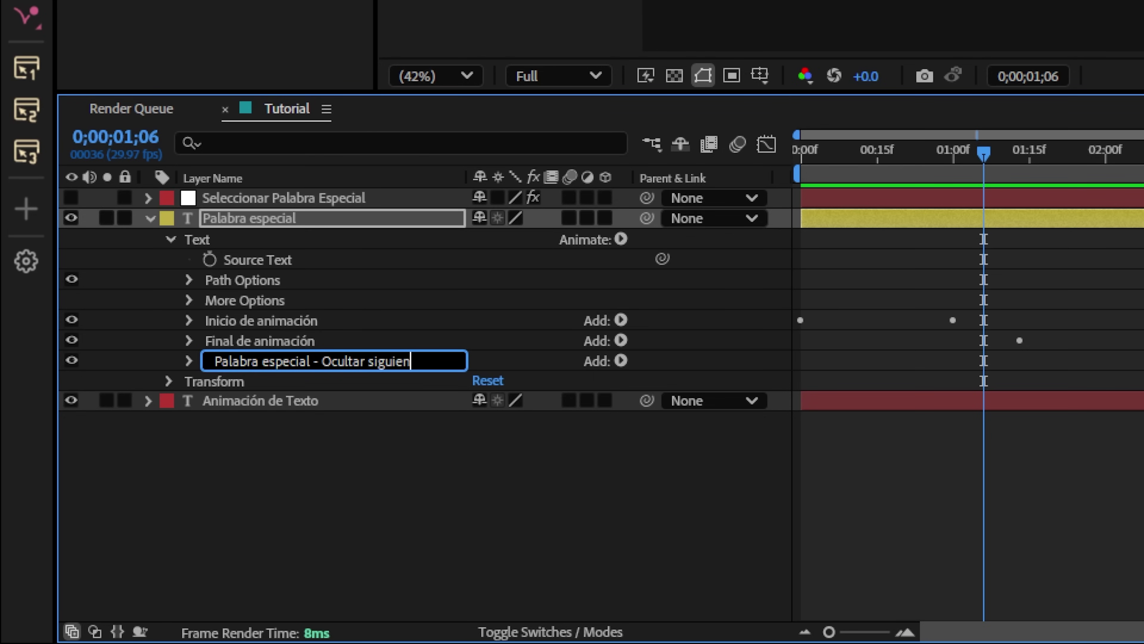
{"action": "type", "text": "nte"}
{"action": "key", "text": "Return"}
{"action": "left_click", "coordinate": [189, 361]}
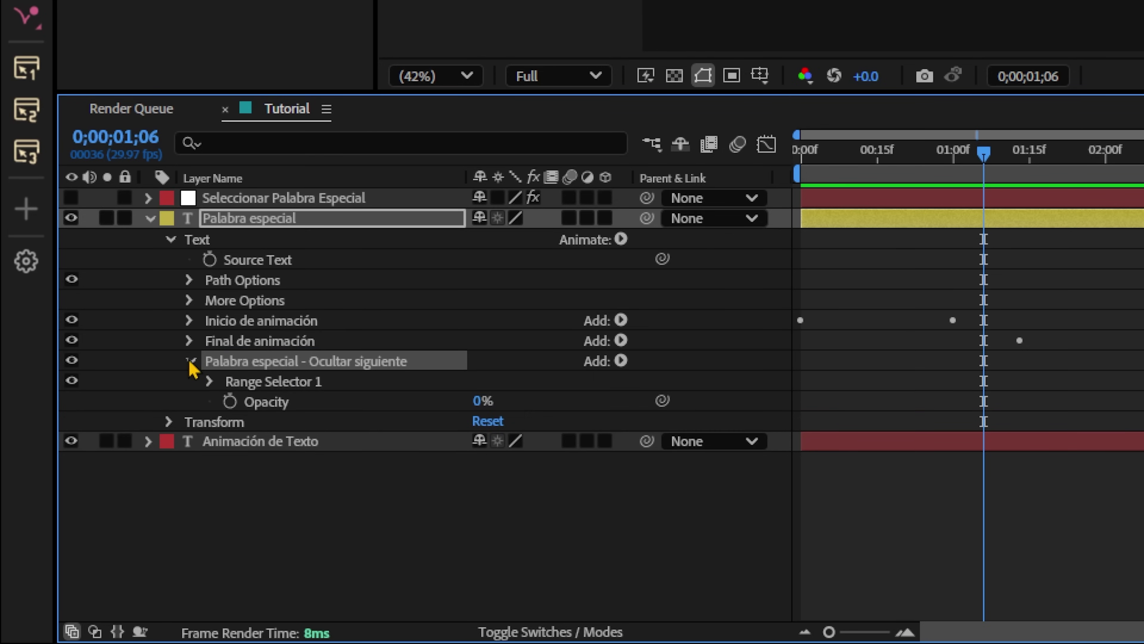
{"action": "left_click", "coordinate": [209, 381]}
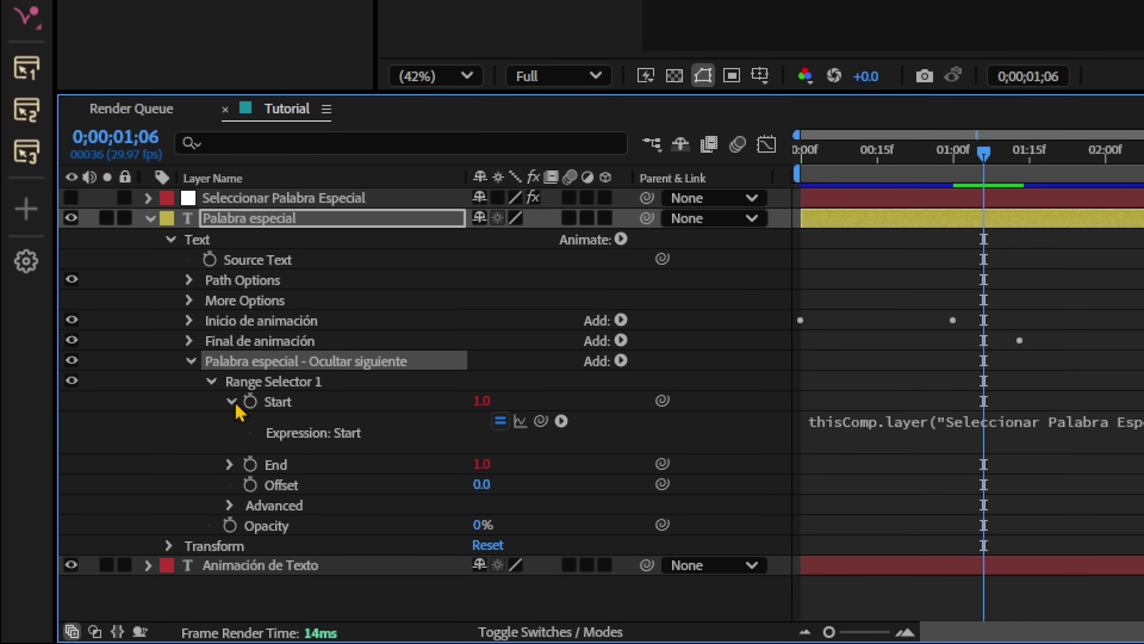
Remove the End expression from Ocultar siguiente and set End to 200.
{"action": "left_click", "coordinate": [229, 401]}
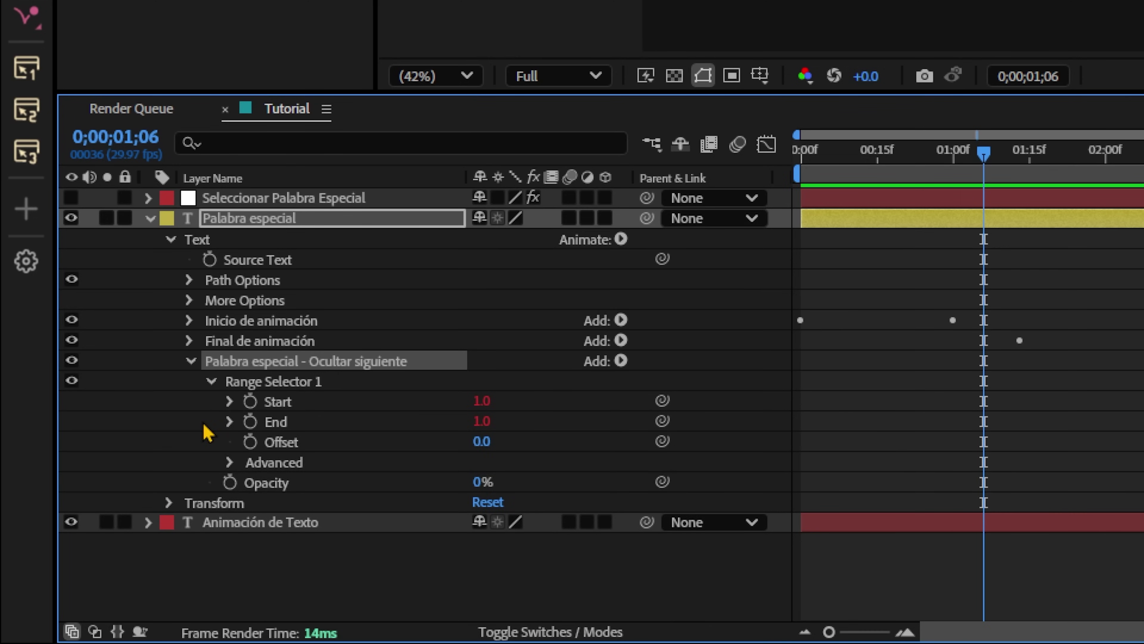
{"action": "left_click", "coordinate": [250, 421], "text": "alt"}
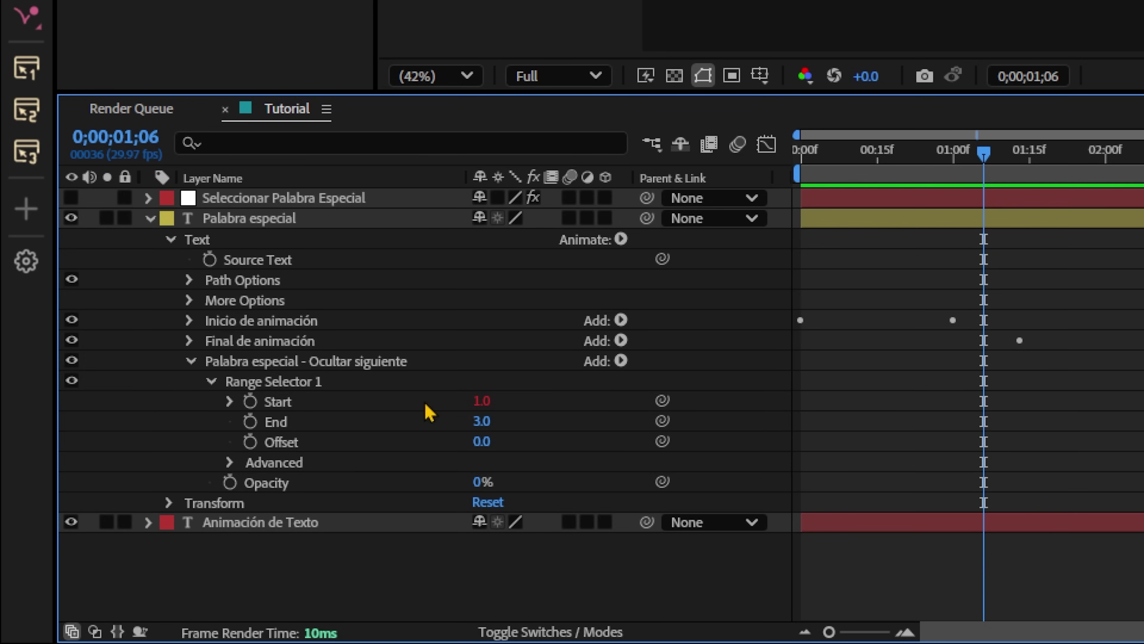
{"action": "left_click", "coordinate": [481, 420]}
{"action": "type", "text": "200"}
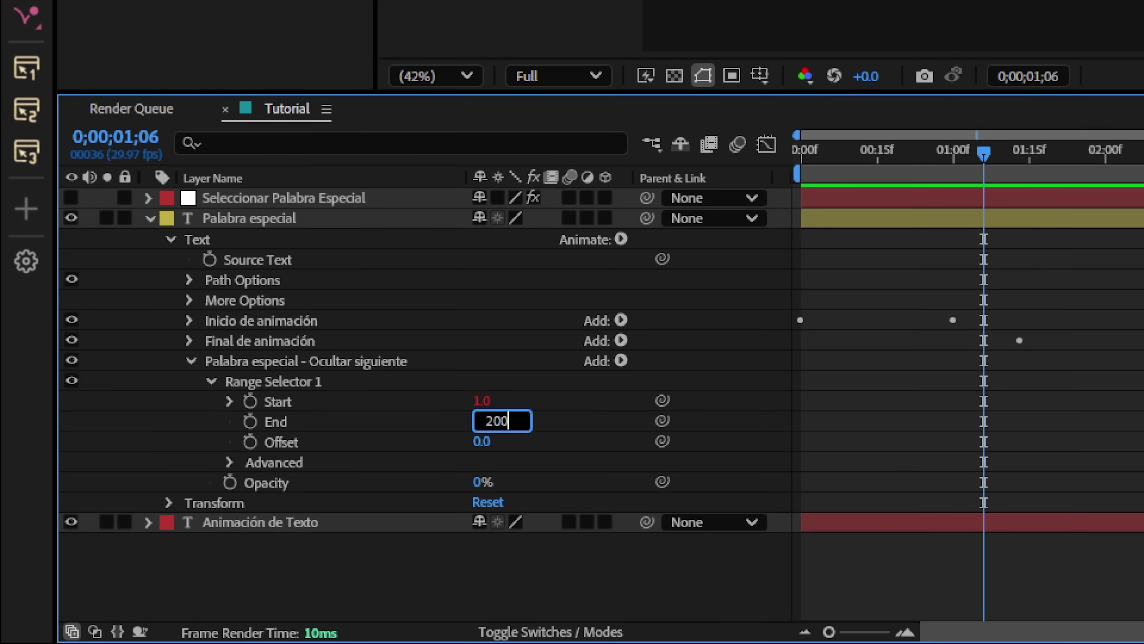
{"action": "key", "text": "Return"}
Duplicate the animator as 'Palabra especial - Ocultar antes' and show its Range Selector 1.
{"action": "left_click", "coordinate": [189, 360]}
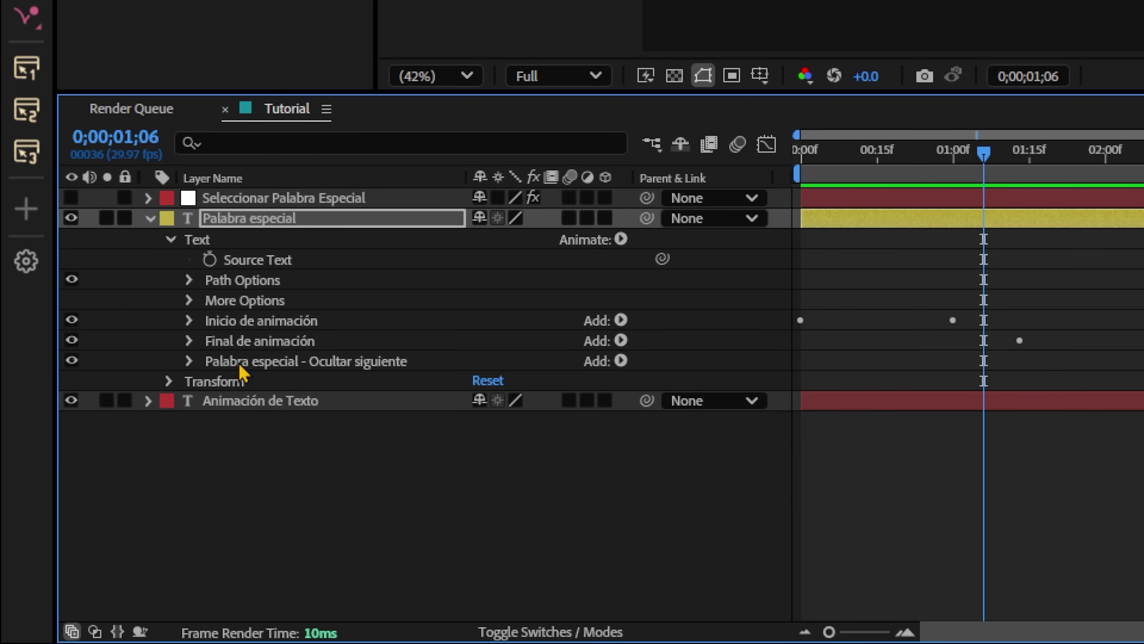
{"action": "left_click", "coordinate": [249, 367]}
{"action": "key", "text": "ctrl+d"}
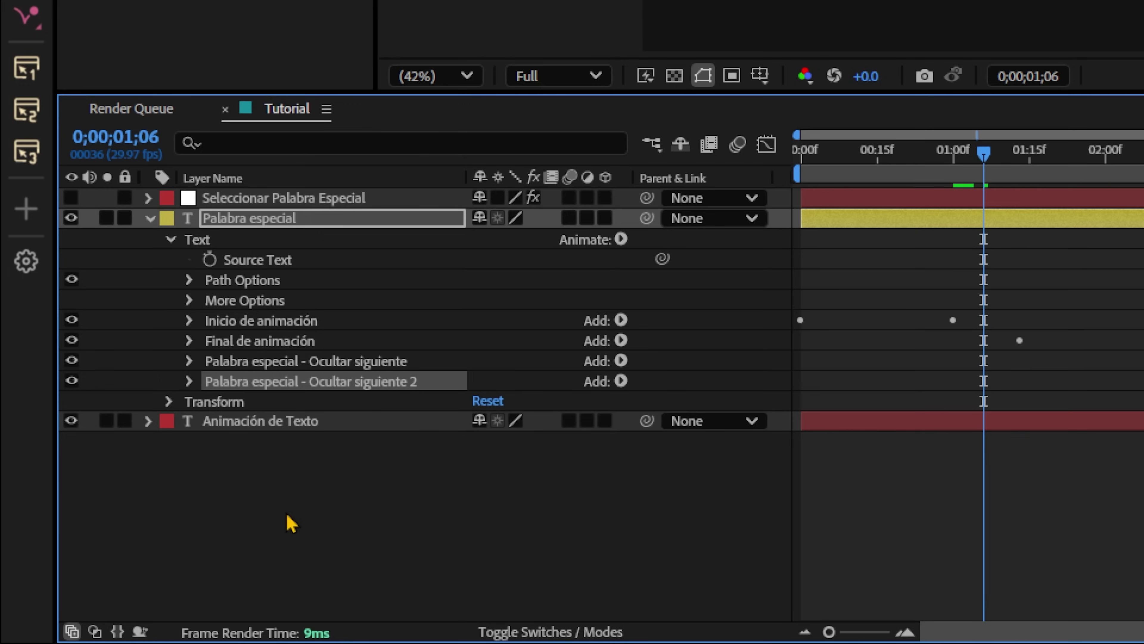
{"action": "key", "text": "Return"}
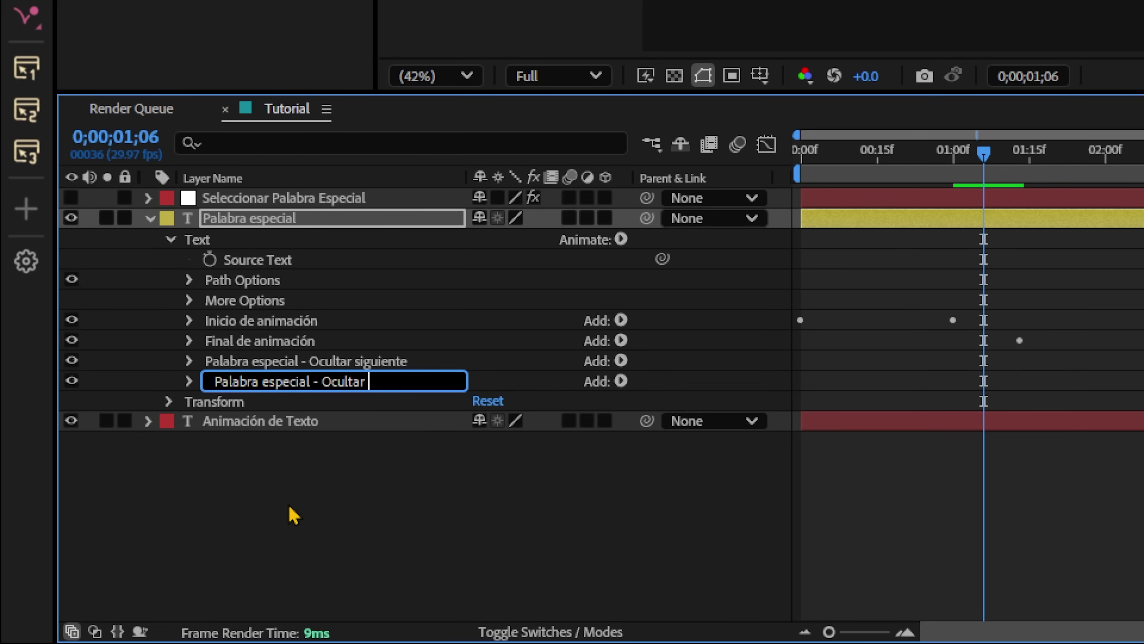
{"action": "type", "text": "antes"}
{"action": "key", "text": "Return"}
{"action": "left_click", "coordinate": [189, 381]}
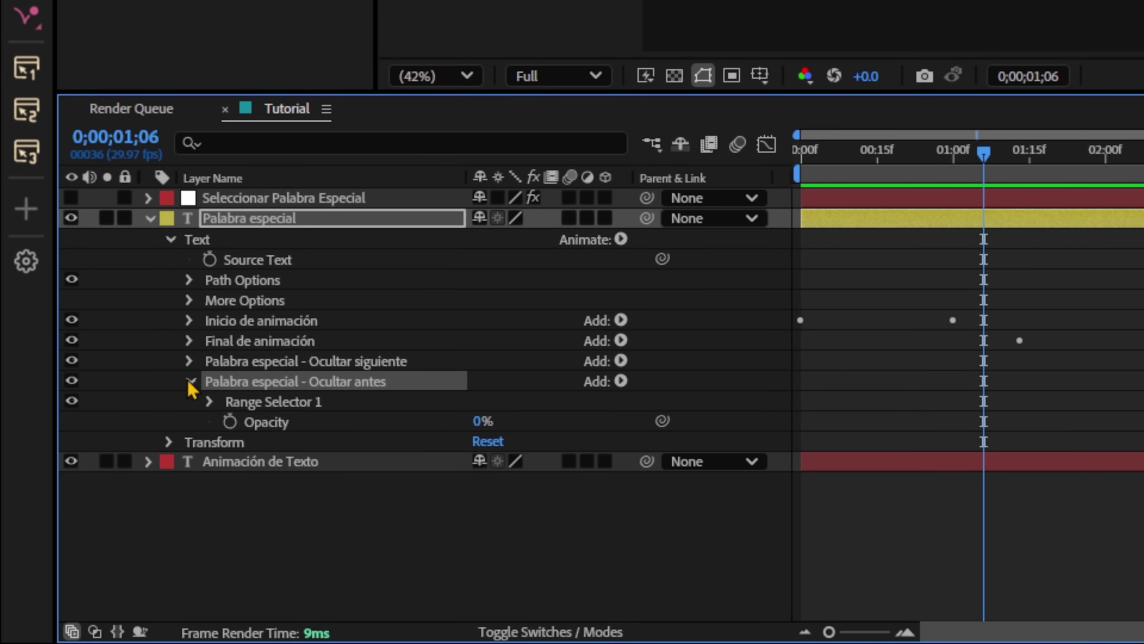
{"action": "left_click", "coordinate": [210, 402]}
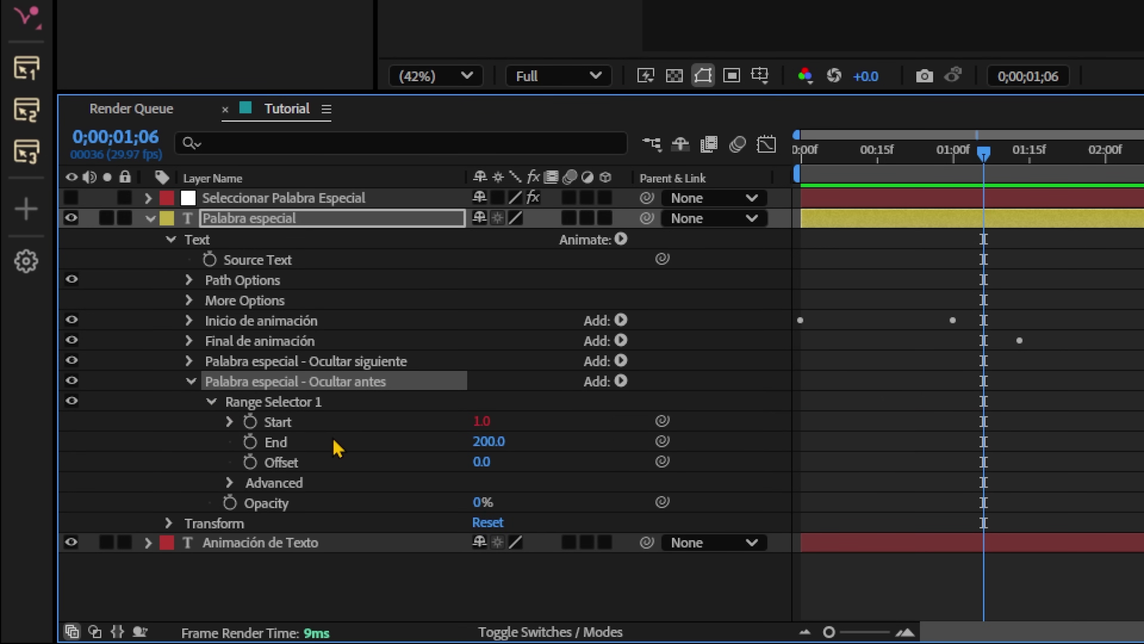
Set Ocultar antes End to 0 and paste the slider expression into its Start.
{"action": "left_click", "coordinate": [489, 441]}
{"action": "type", "text": "0"}
{"action": "key", "text": "Return"}
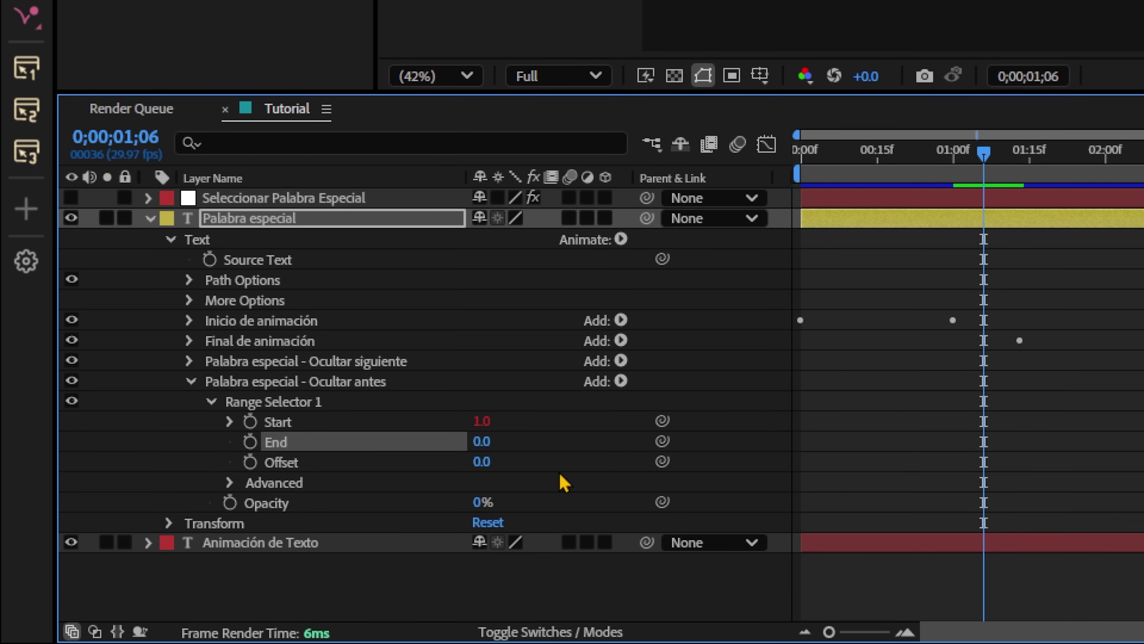
{"action": "left_click", "coordinate": [250, 421], "text": "alt"}
{"action": "type", "text": "thisComp.layer(\"Seleccionar Palabra Especial\").effect(\"Slider Control\")(\"Slider\")"}
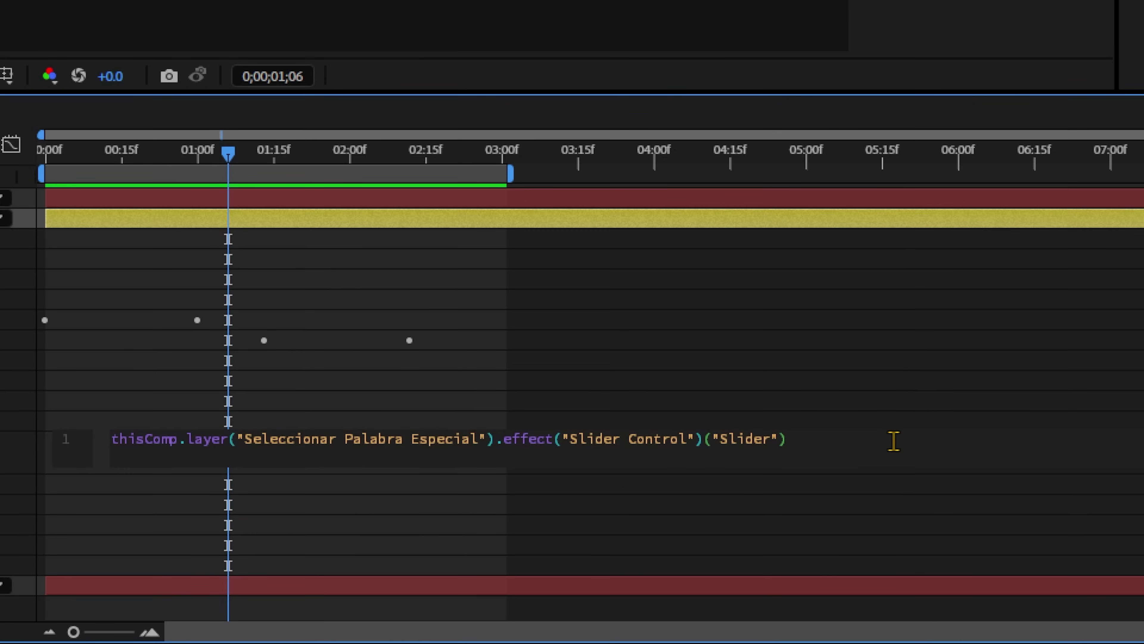
{"action": "key", "text": "KP_Enter"}
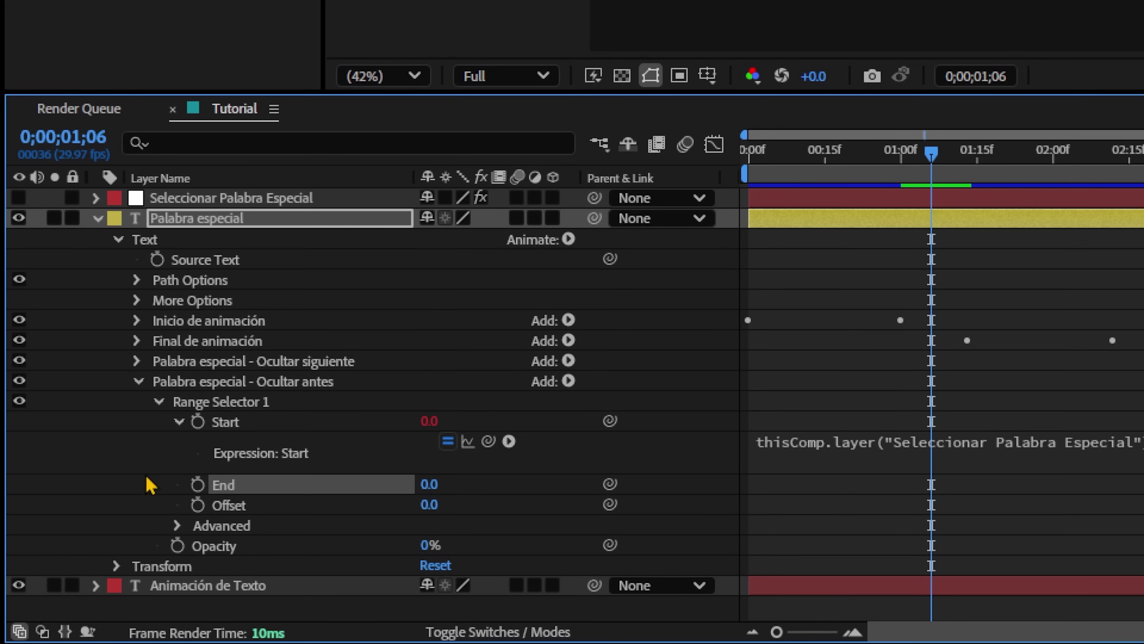
{"action": "left_click", "coordinate": [179, 422]}
{"action": "left_click", "coordinate": [159, 401]}
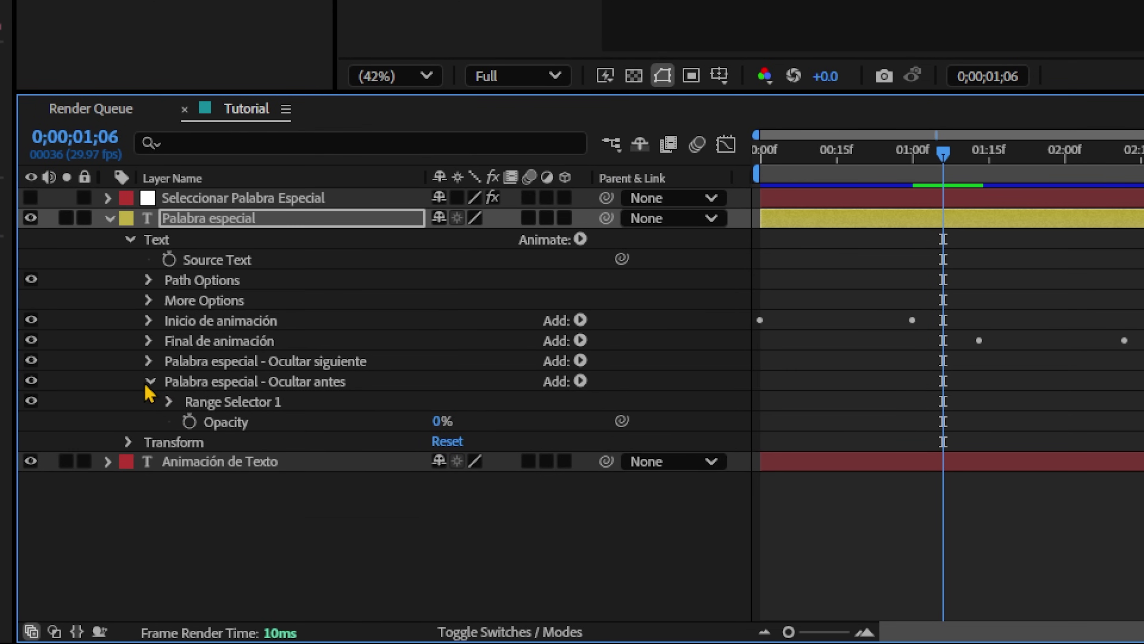
Test Slider values 2 and 3, then unsolo Palabra especial to show the full phrase.
{"action": "left_click", "coordinate": [118, 239]}
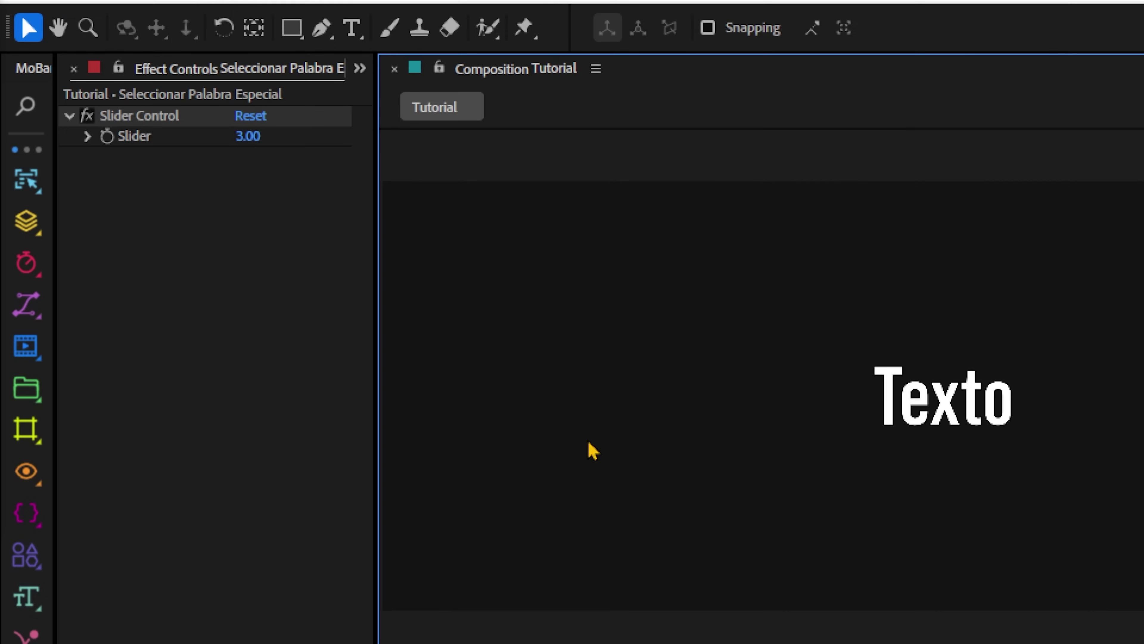
{"action": "left_click", "coordinate": [249, 136]}
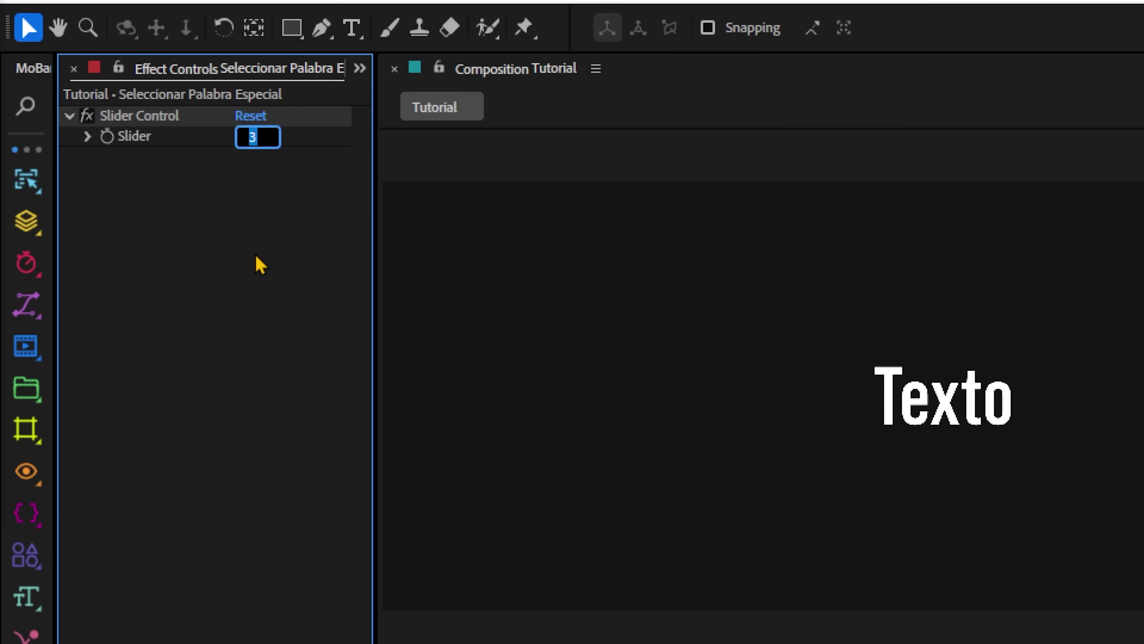
{"action": "type", "text": "2"}
{"action": "key", "text": "Return"}
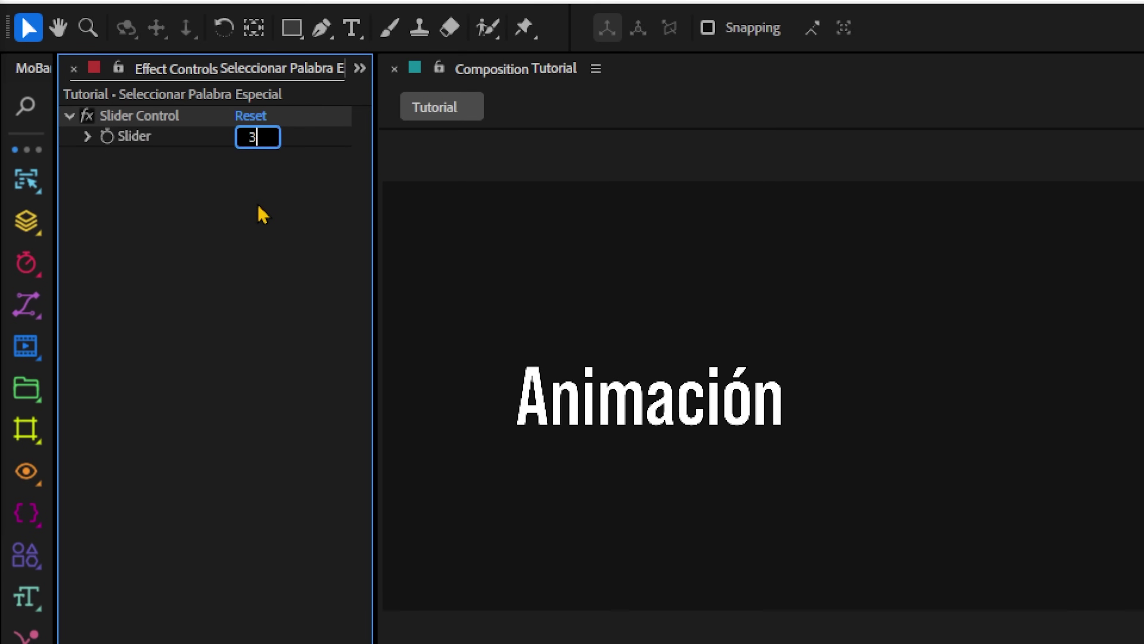
{"action": "key", "text": "Return"}
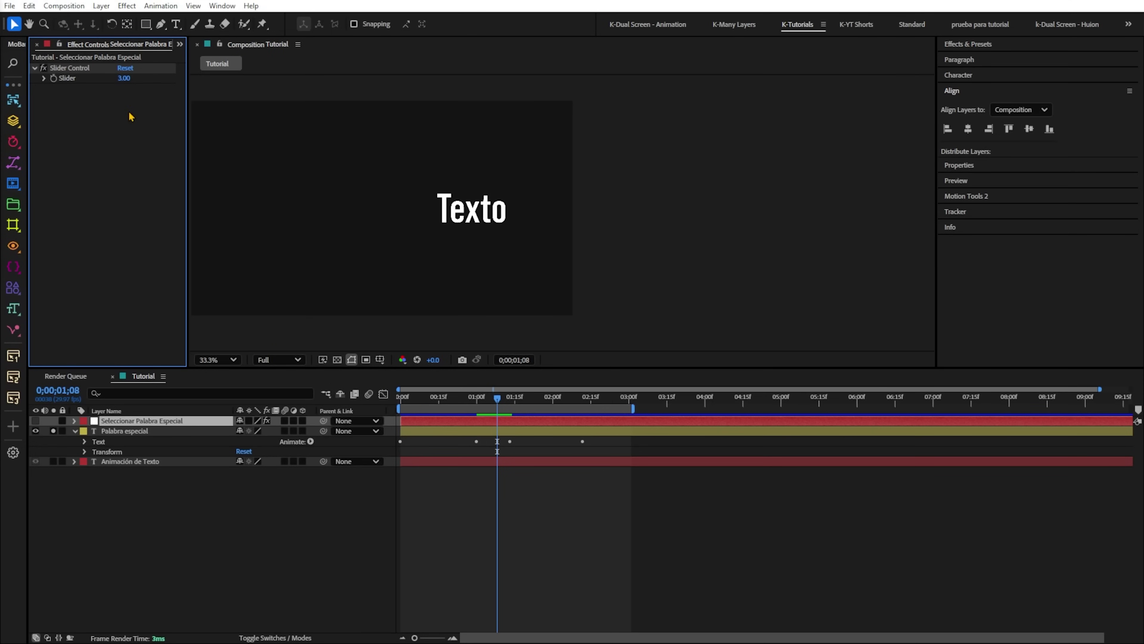
{"action": "left_click", "coordinate": [53, 431]}
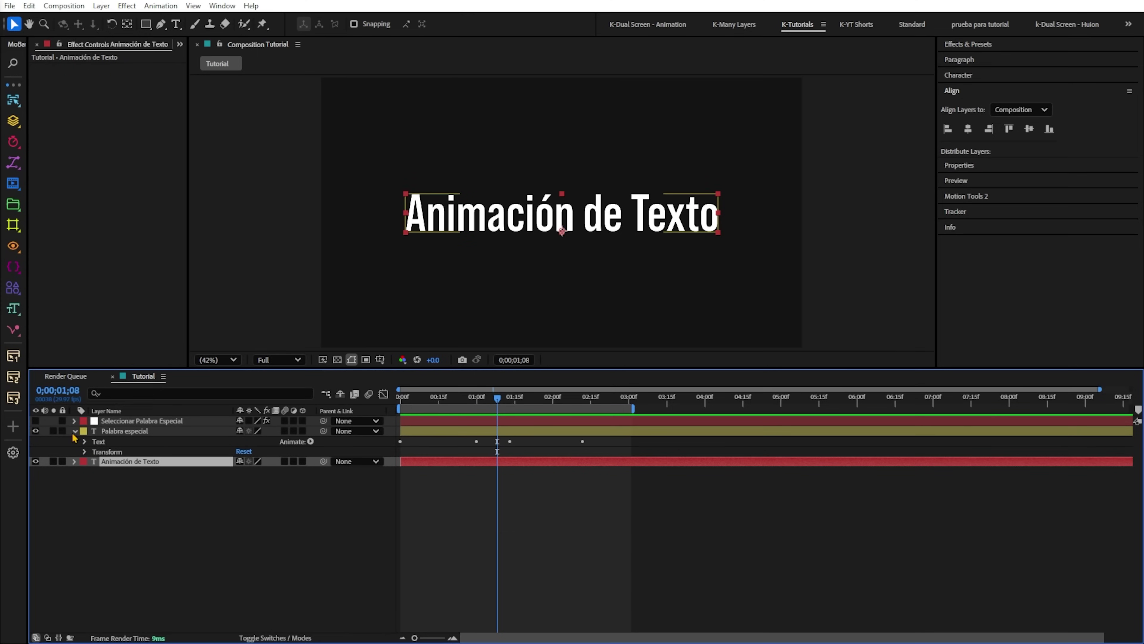
Retype the Animación de Texto layer's text as 'hola mundo' and deselect all layers.
{"action": "left_click", "coordinate": [75, 431]}
{"action": "left_click", "coordinate": [122, 431]}
{"action": "left_click", "coordinate": [121, 441]}
{"action": "left_click", "coordinate": [121, 430]}
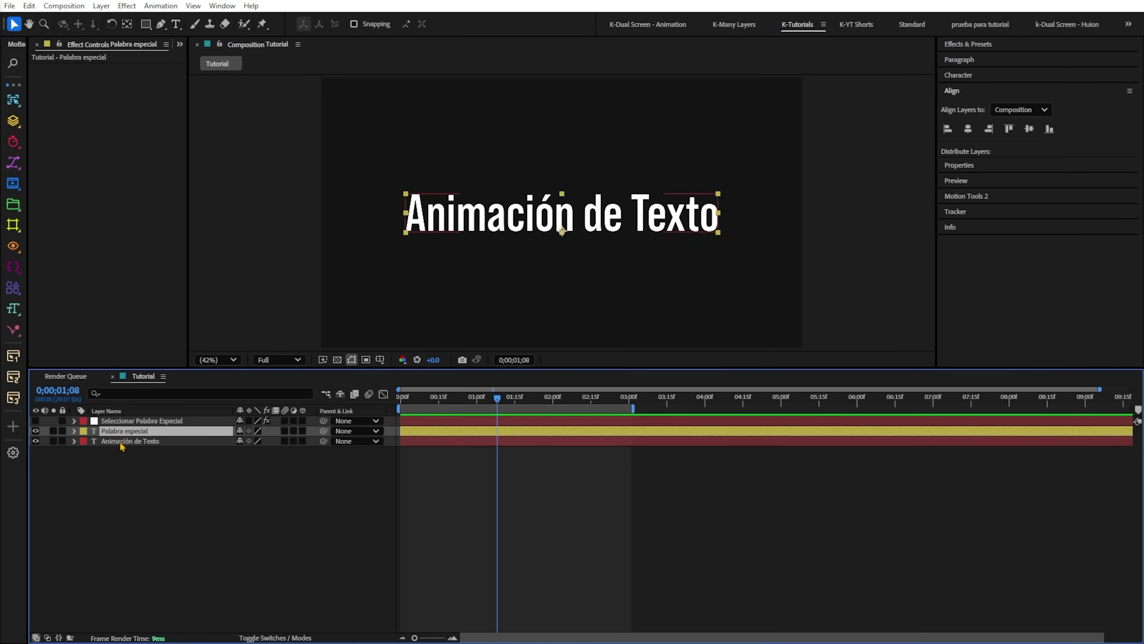
{"action": "double_click", "coordinate": [122, 440]}
{"action": "type", "text": "hola mundo"}
{"action": "left_click", "coordinate": [127, 432]}
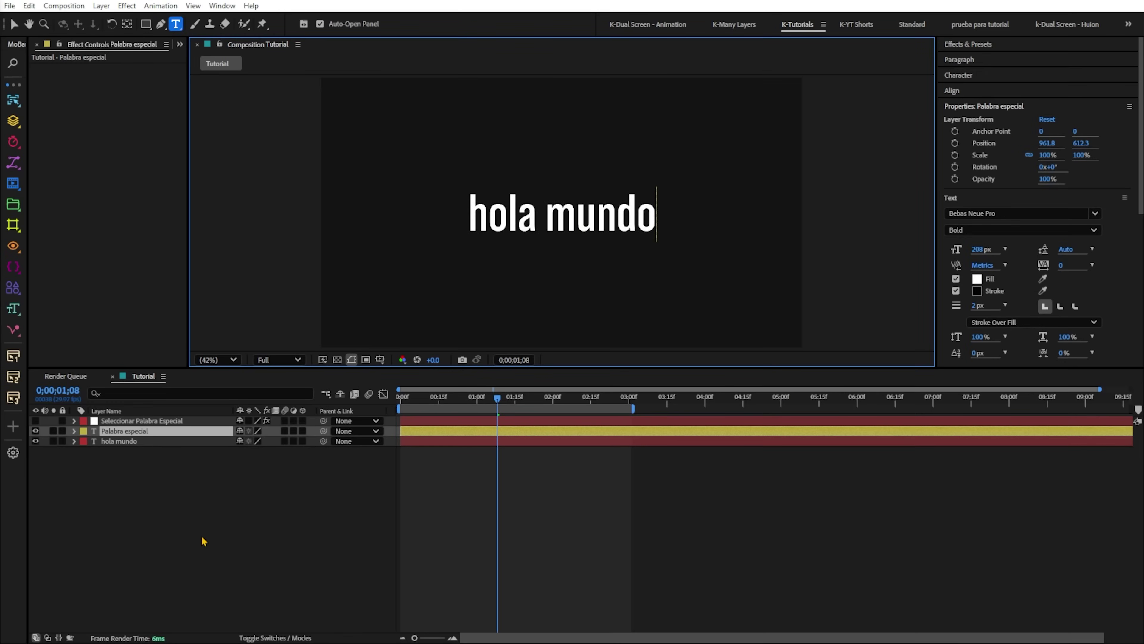
{"action": "left_click", "coordinate": [201, 538]}
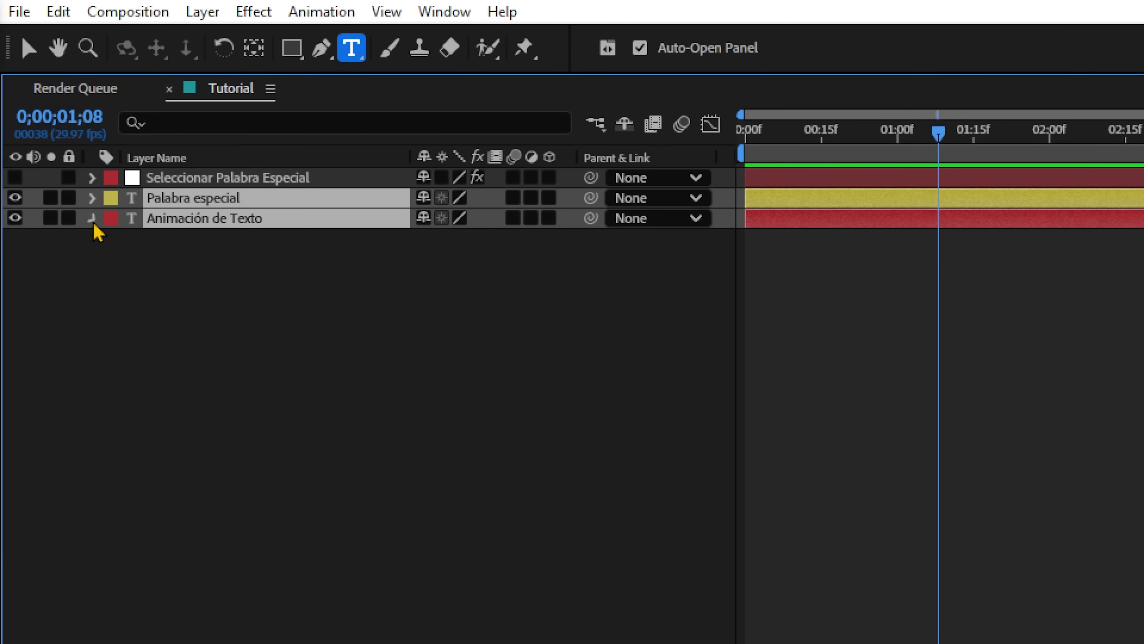
Pick-whip Palabra especial's Source Text to Animación de Texto's Source Text.
{"action": "left_click", "coordinate": [95, 220]}
{"action": "left_click", "coordinate": [113, 219]}
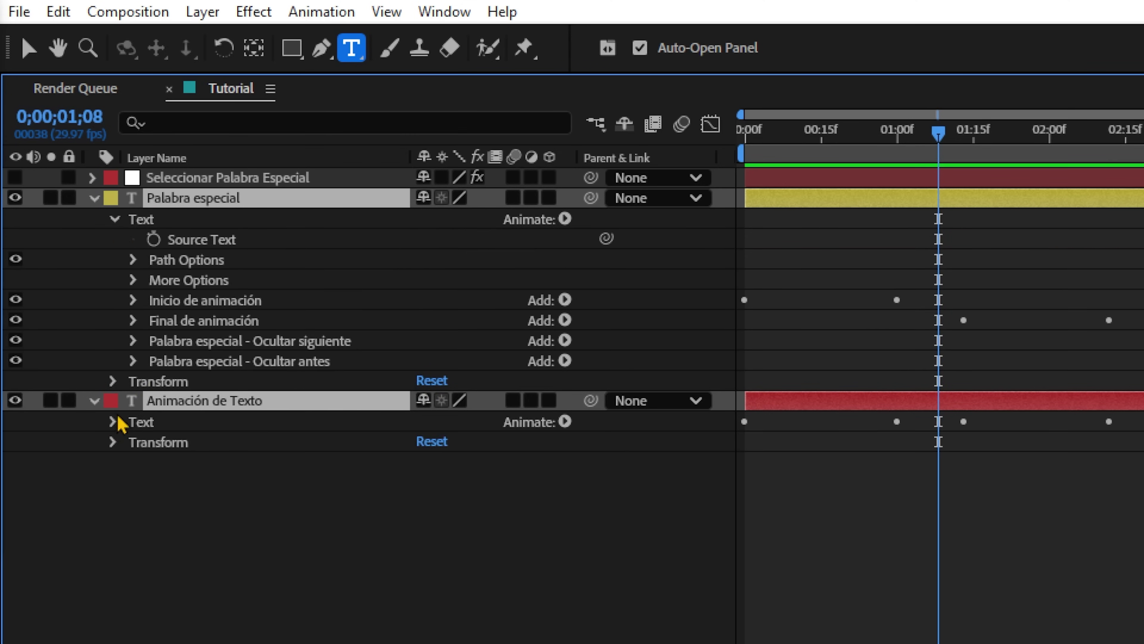
{"action": "left_click", "coordinate": [112, 422]}
{"action": "left_click", "coordinate": [226, 241]}
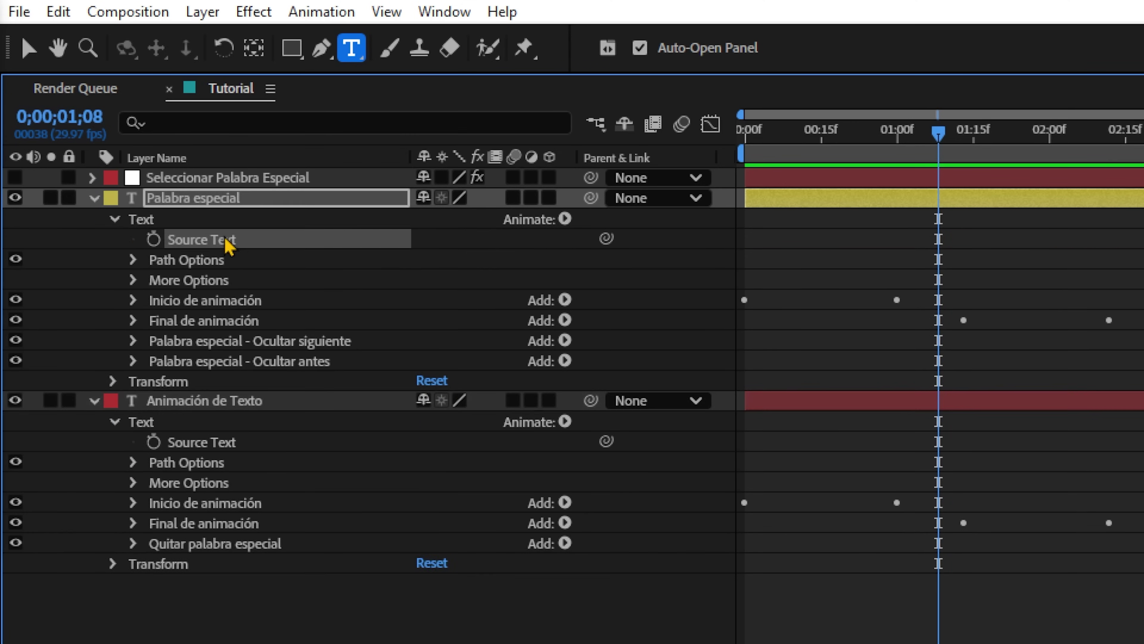
{"action": "left_click", "coordinate": [221, 448]}
{"action": "left_click", "coordinate": [270, 239]}
{"action": "left_click_drag", "start_coordinate": [604, 240], "coordinate": [229, 446]}
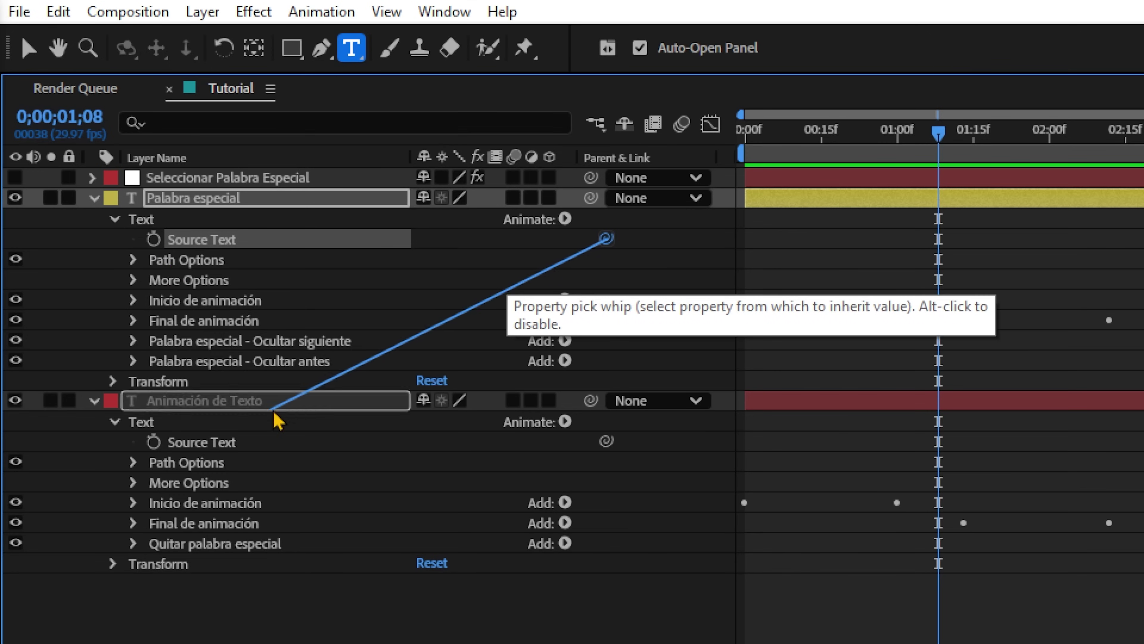
{"action": "left_click_drag", "start_coordinate": [230, 445], "coordinate": [231, 446]}
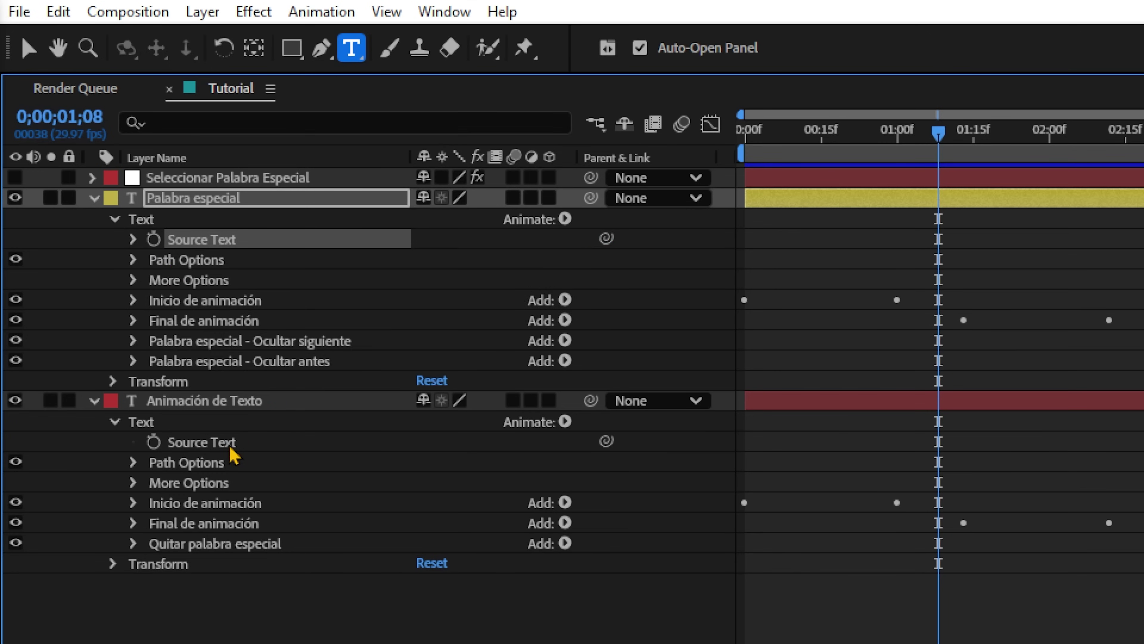
{"action": "left_click", "coordinate": [94, 199]}
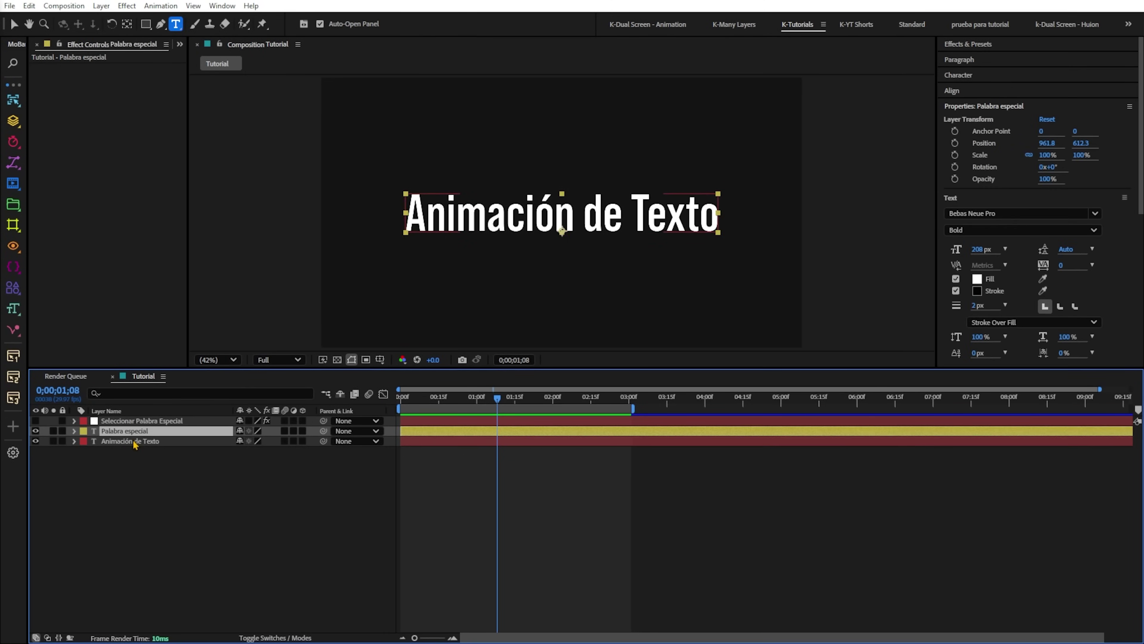
Retype the Animación de Texto text to test the link, preview, and expand Palabra especial.
{"action": "double_click", "coordinate": [134, 441]}
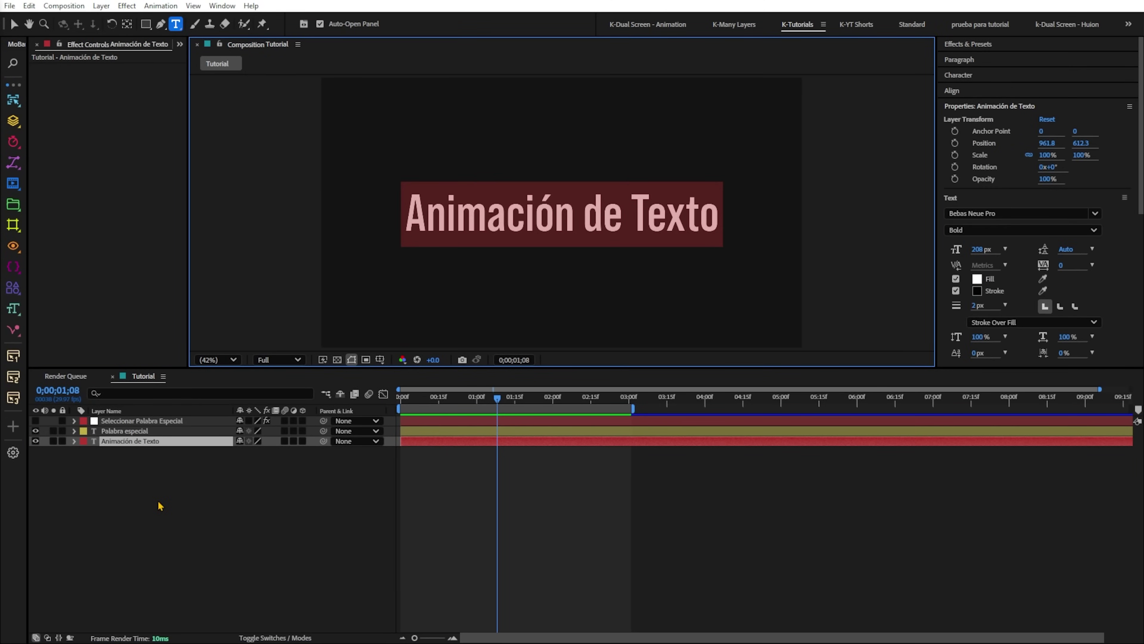
{"action": "type", "text": "hol"}
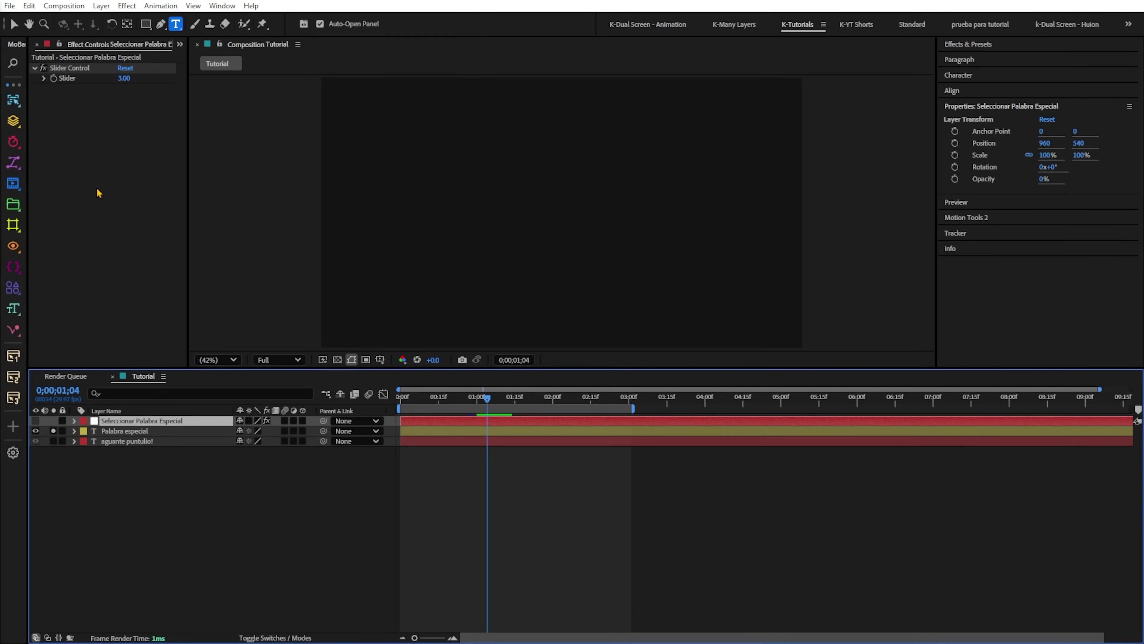
{"action": "left_click", "coordinate": [125, 78]}
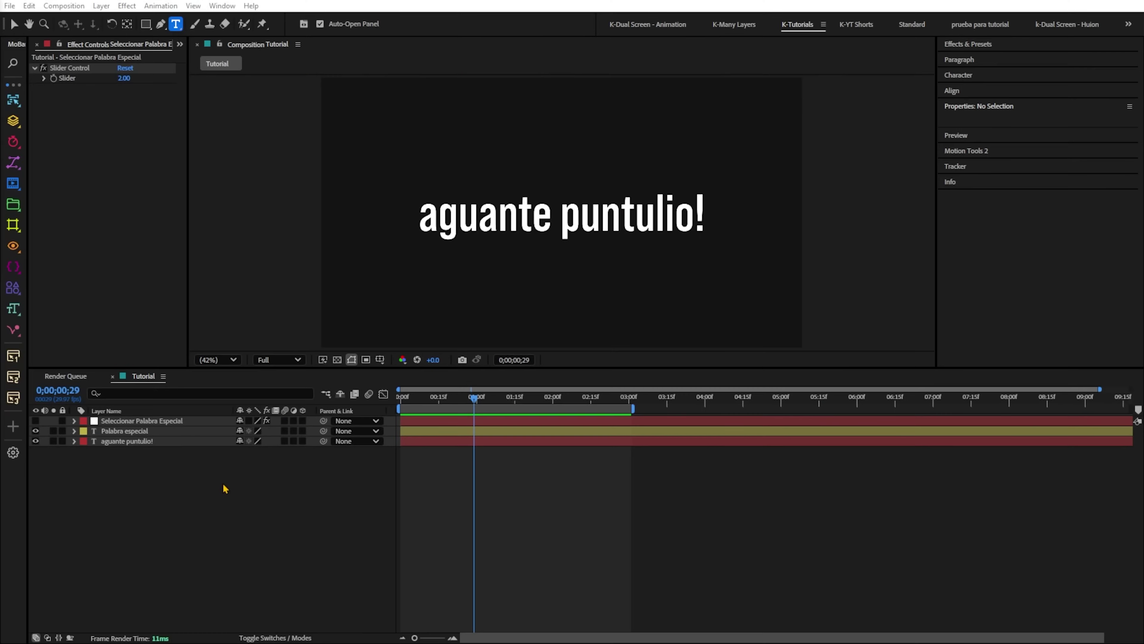
{"action": "left_click", "coordinate": [224, 488]}
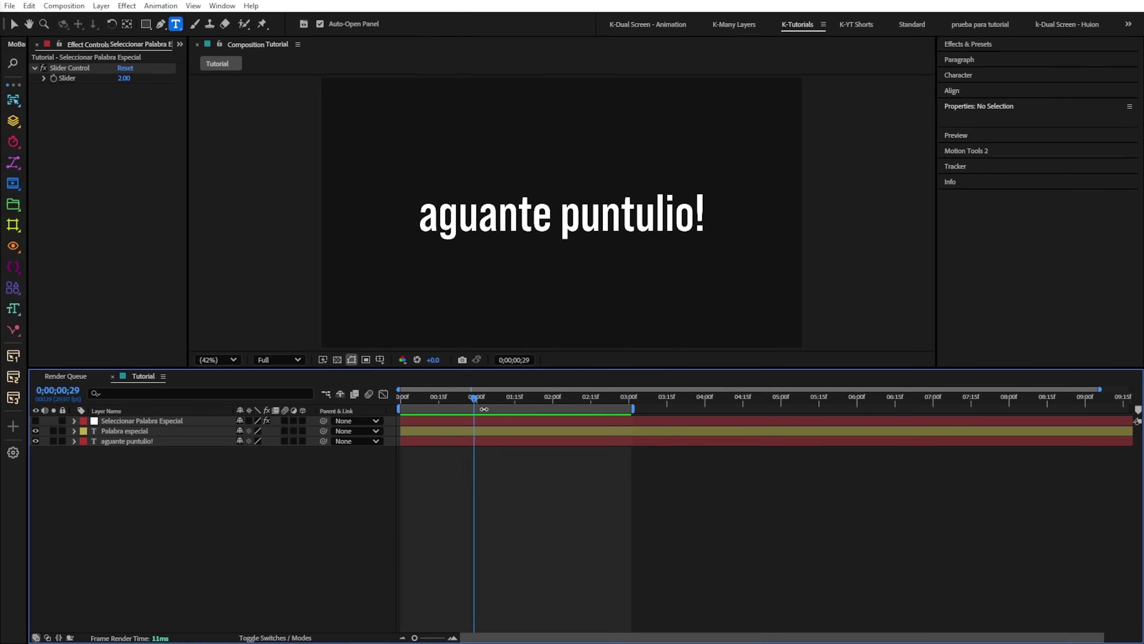
{"action": "left_click_drag", "start_coordinate": [475, 400], "coordinate": [425, 404]}
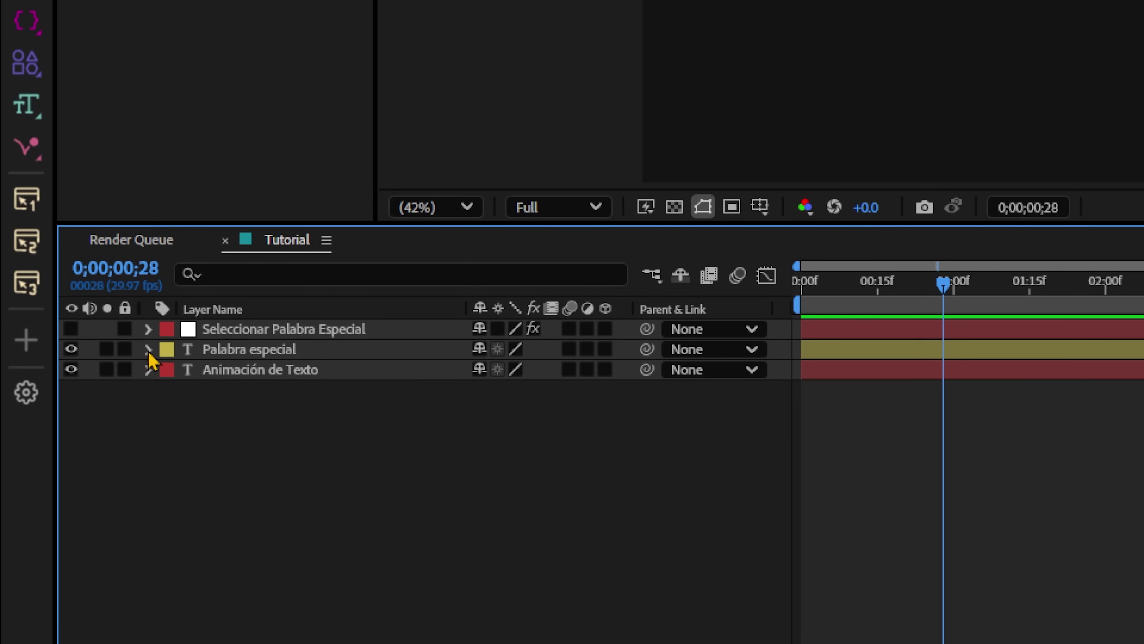
{"action": "left_click", "coordinate": [149, 349]}
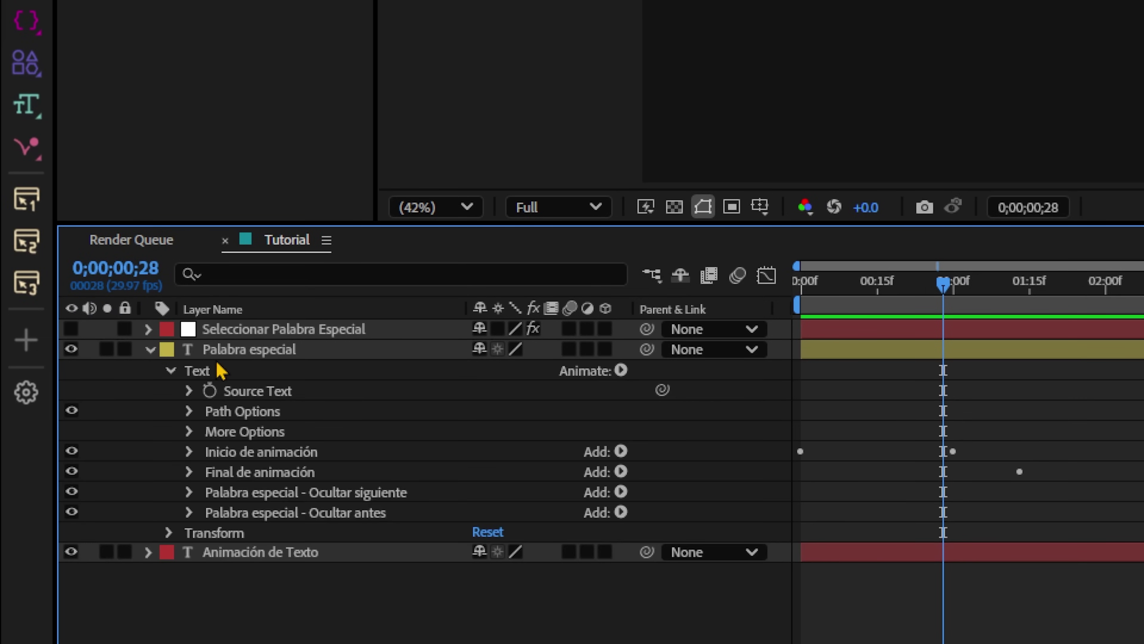
Add a Skew animator to Palabra especial and rename it 'Skew'.
{"action": "left_click", "coordinate": [621, 371]}
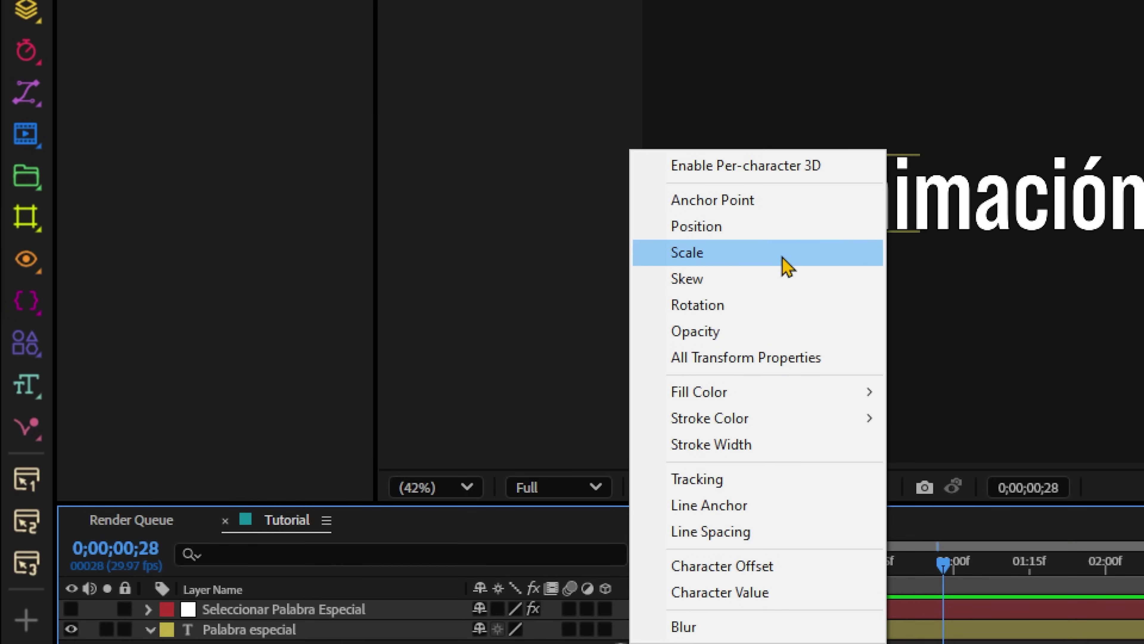
{"action": "left_click", "coordinate": [760, 281]}
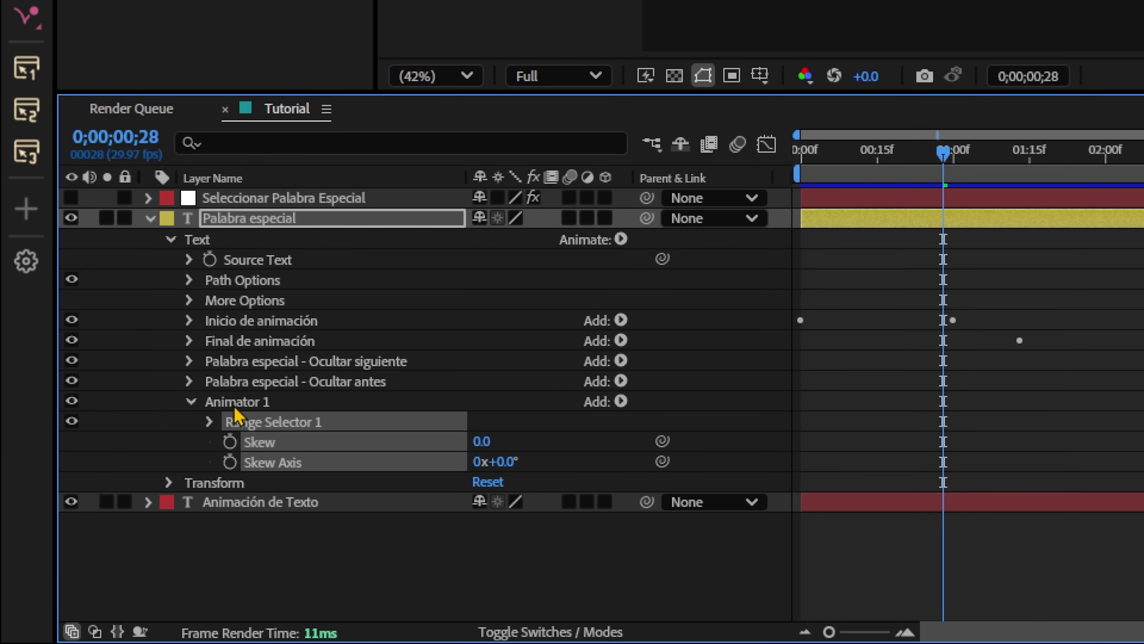
{"action": "left_click", "coordinate": [234, 406]}
{"action": "key", "text": "Return"}
{"action": "type", "text": "Skew"}
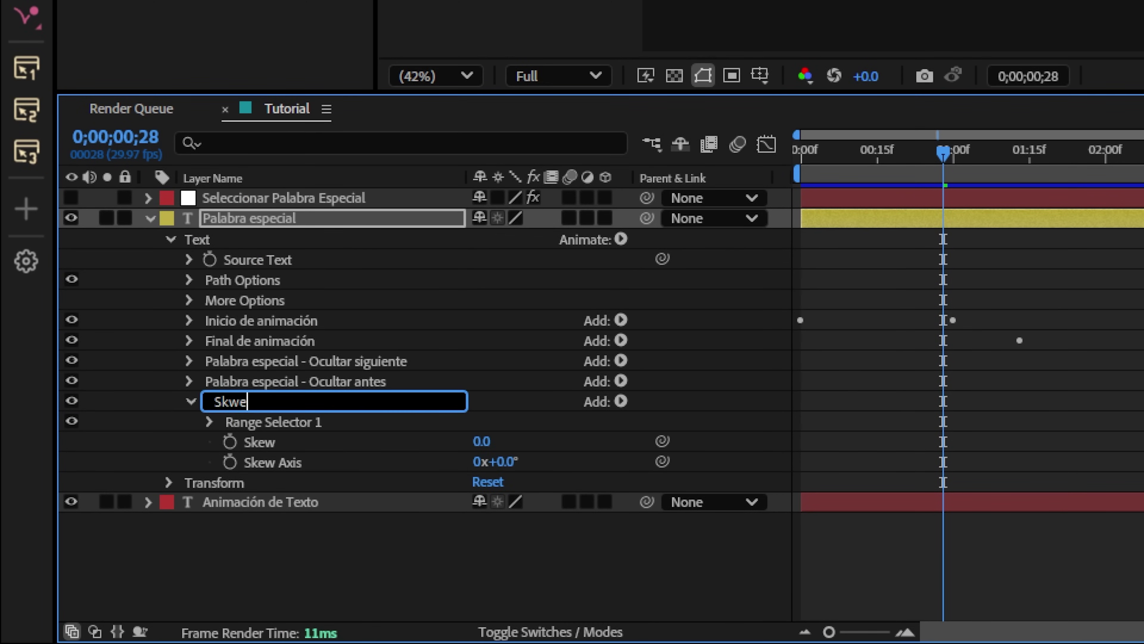
{"action": "key", "text": "Return"}
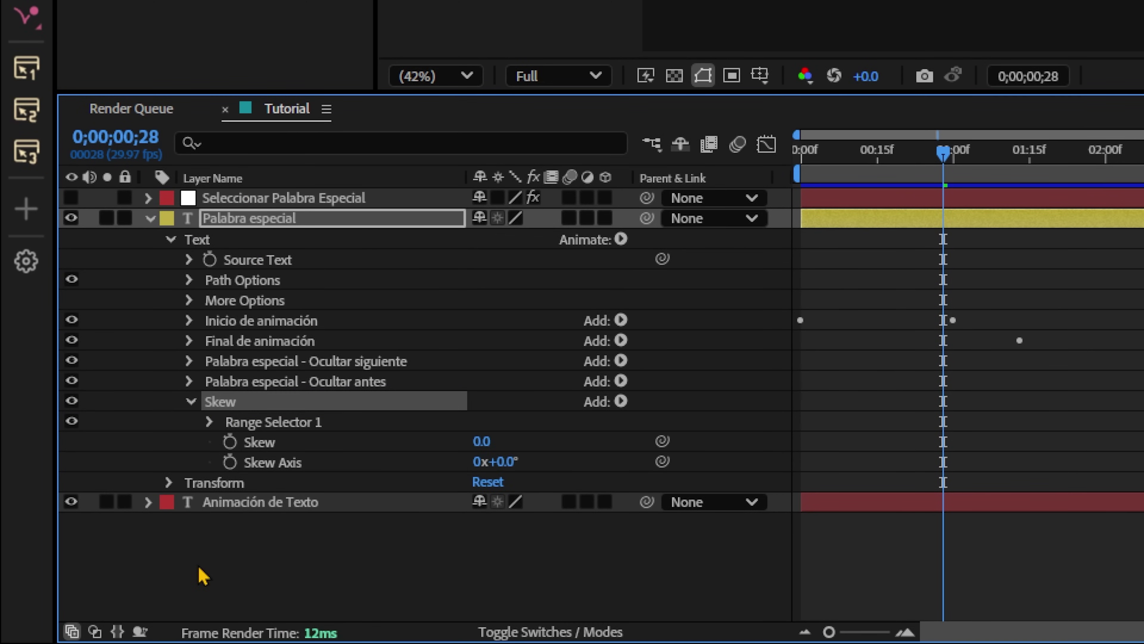
Keyframe Skew from 0 to 20 and steepen its easing in the speed graph.
{"action": "left_click", "coordinate": [229, 441]}
{"action": "left_click", "coordinate": [960, 153]}
{"action": "type", "text": "20"}
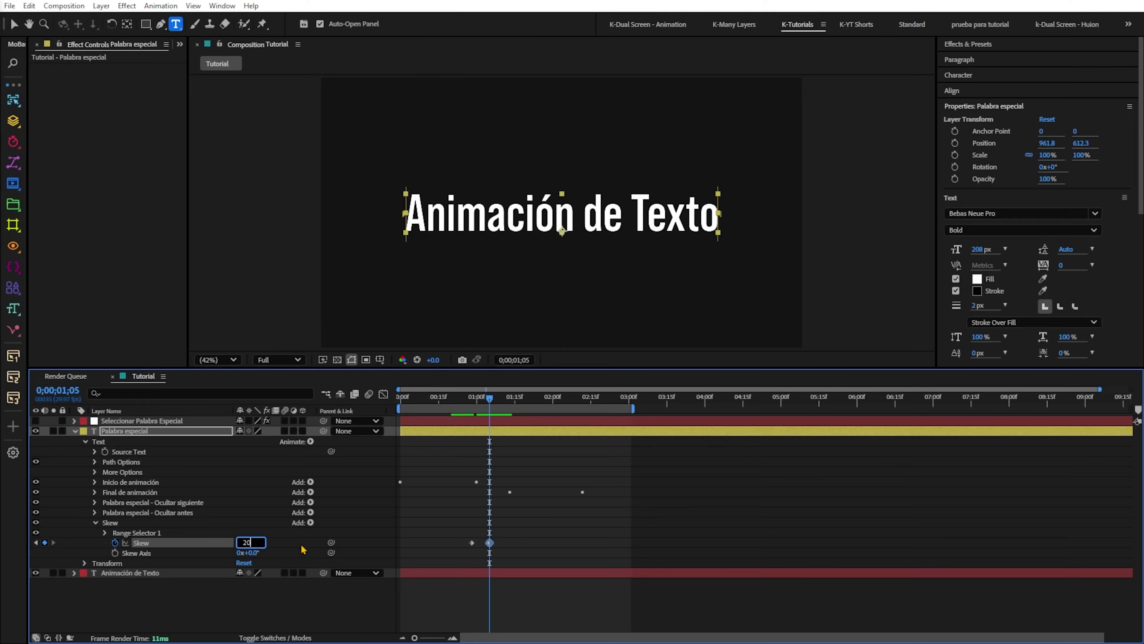
{"action": "key", "text": "Return"}
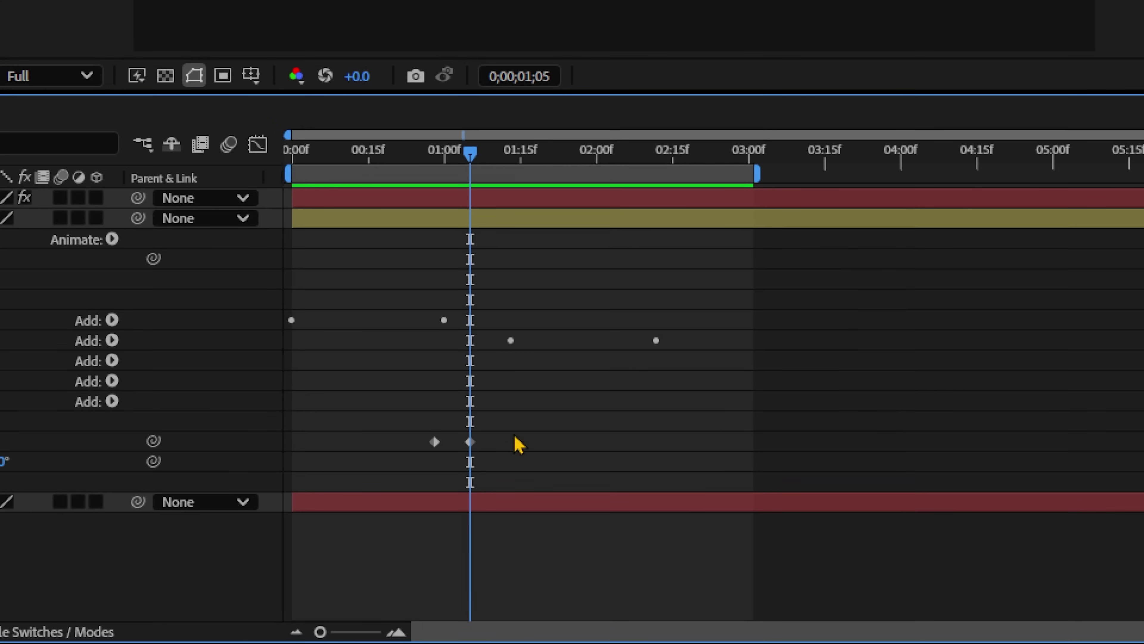
{"action": "left_click_drag", "start_coordinate": [503, 426], "coordinate": [393, 471]}
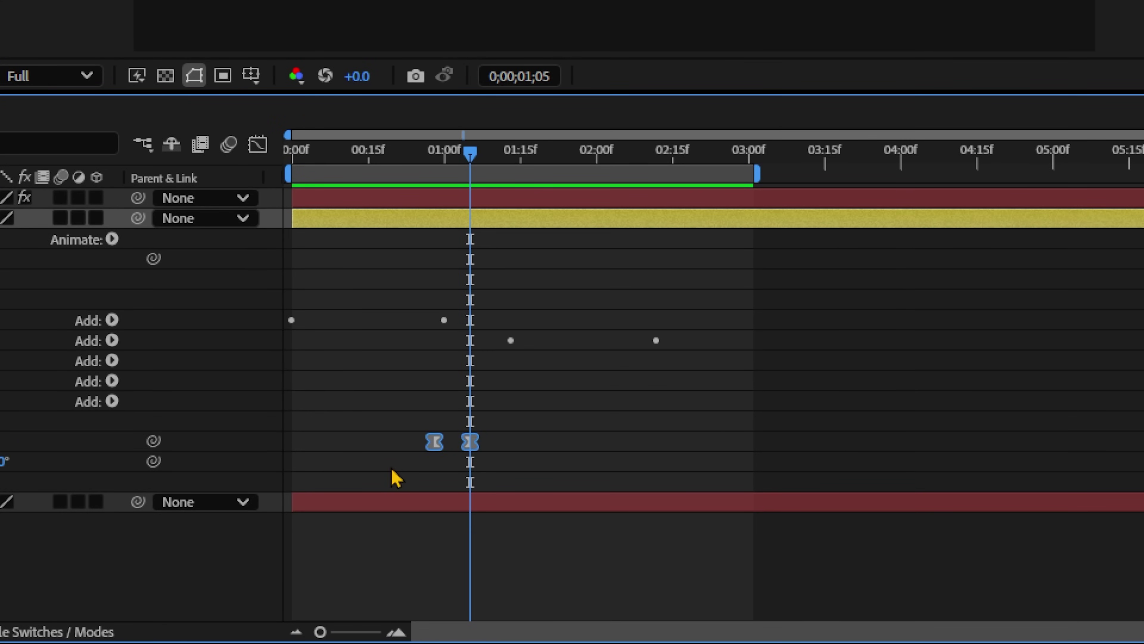
{"action": "key", "text": "shift+F3"}
{"action": "scroll", "coordinate": [455, 511], "scroll_direction": "up", "scroll_amount": 5}
{"action": "mouse_move", "coordinate": [787, 480]}
{"action": "left_mouse_down"}
{"action": "mouse_move", "coordinate": [502, 526]}
{"action": "mouse_move", "coordinate": [537, 519]}
{"action": "left_mouse_up"}
{"action": "left_click", "coordinate": [257, 144]}
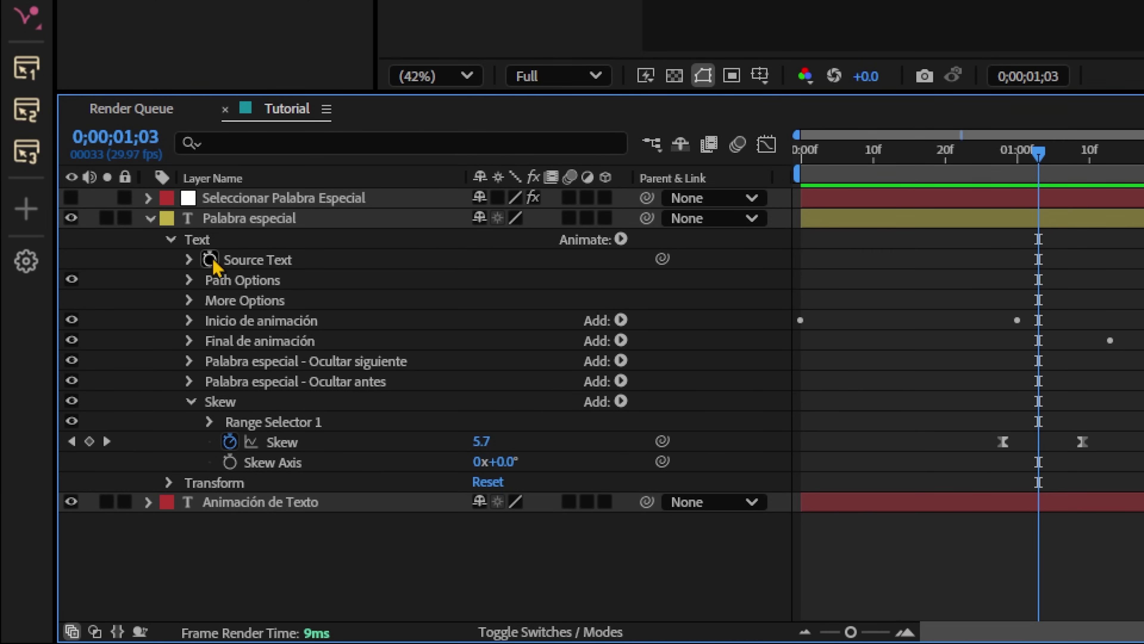
Keyframe Source Text so Texto switches to Londrina Solid one frame later, then preview.
{"action": "left_click", "coordinate": [210, 259]}
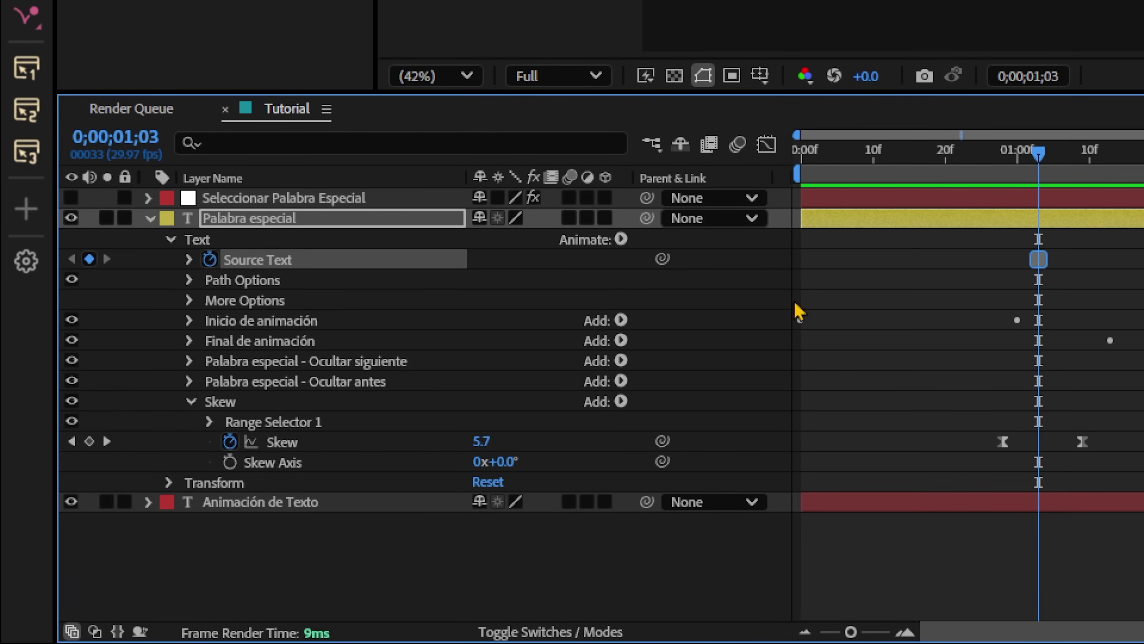
{"action": "key", "text": "Page_Down"}
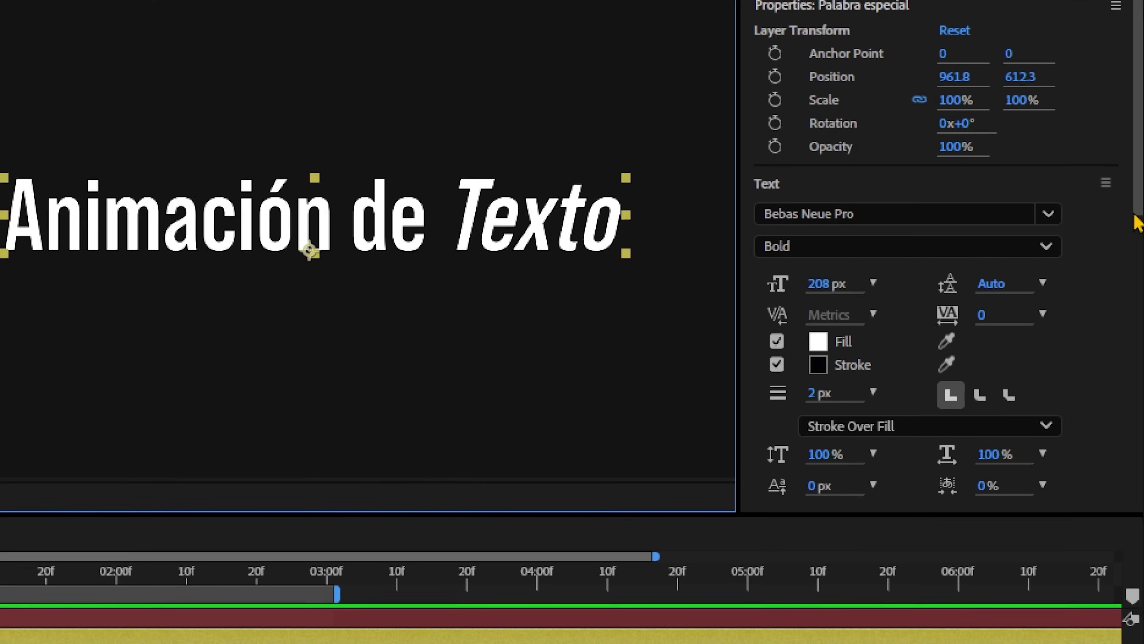
{"action": "left_click", "coordinate": [1094, 213]}
{"action": "type", "text": "Brush"}
{"action": "key", "text": "Return"}
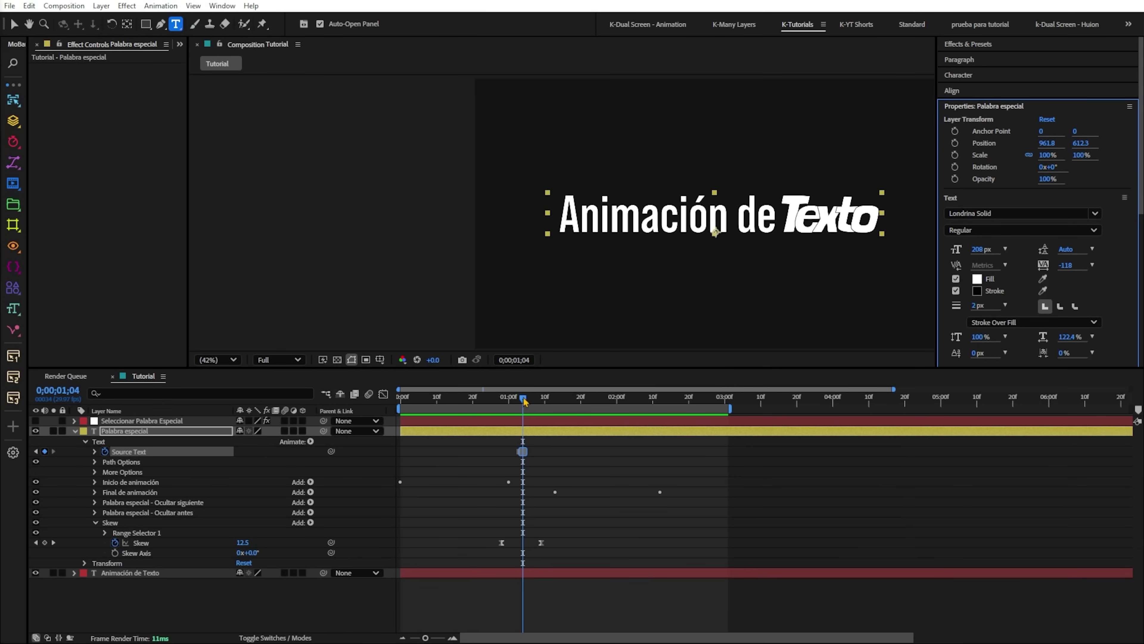
{"action": "left_click_drag", "start_coordinate": [524, 401], "coordinate": [505, 405]}
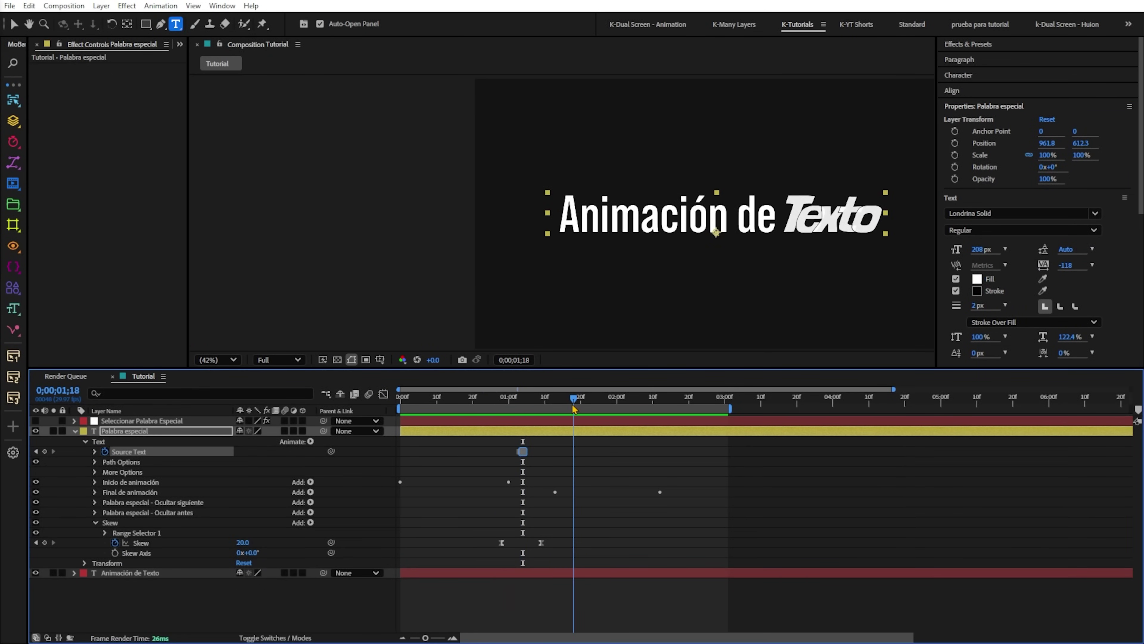
{"action": "left_click", "coordinate": [561, 605]}
{"action": "key", "text": "space"}
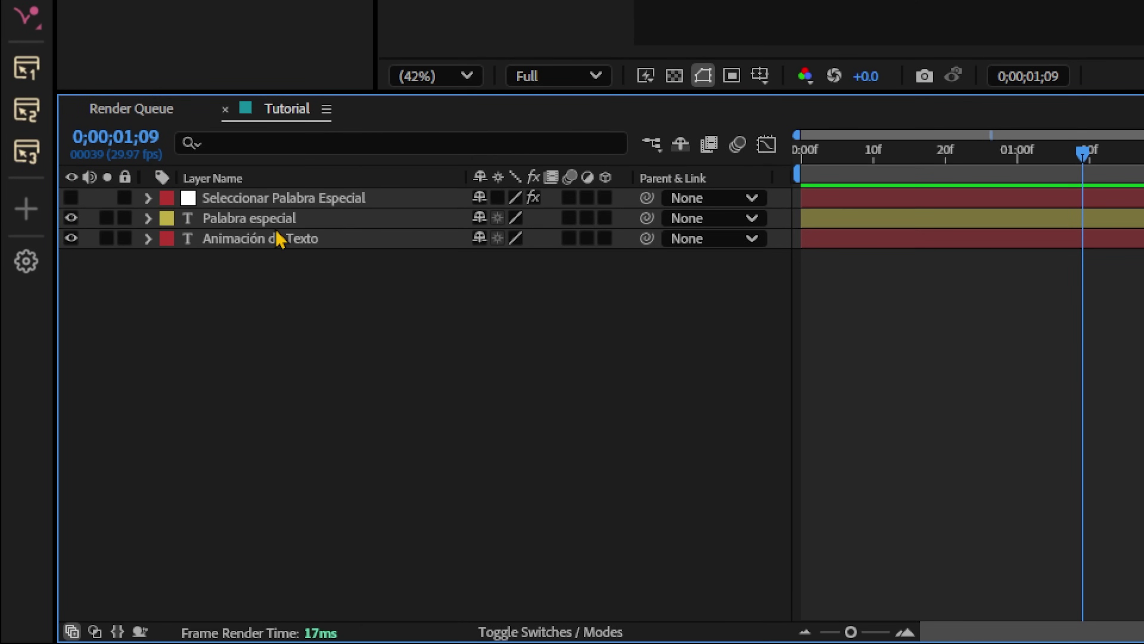
Search Effects & Presets for 'gradient' and apply Gradient Ramp to Palabra especial.
{"action": "left_click", "coordinate": [282, 220]}
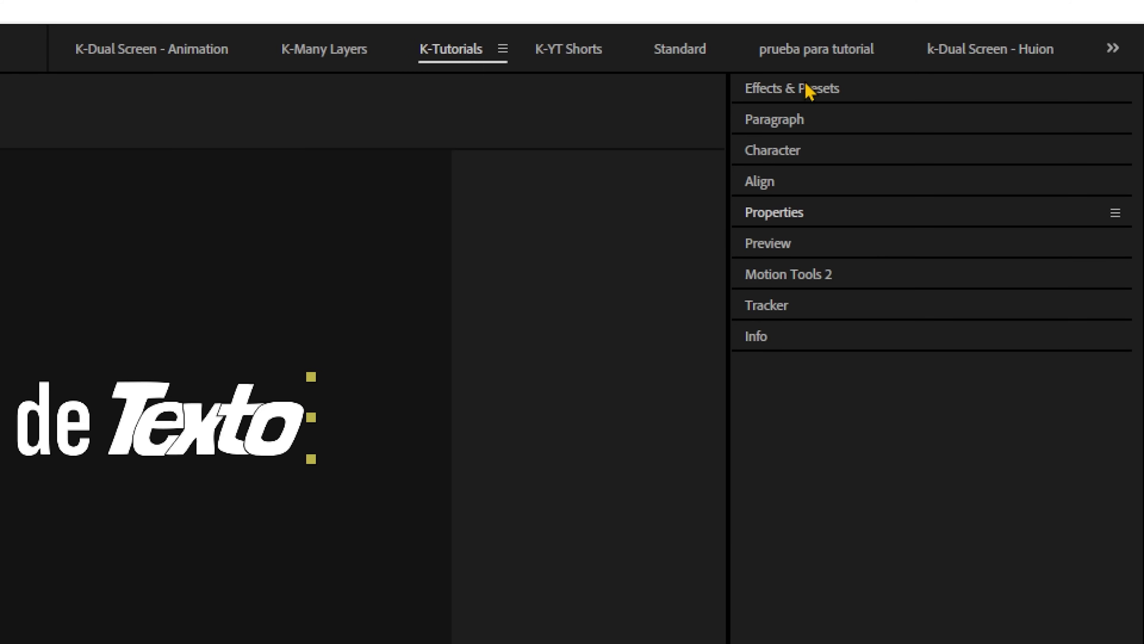
{"action": "left_click", "coordinate": [806, 89]}
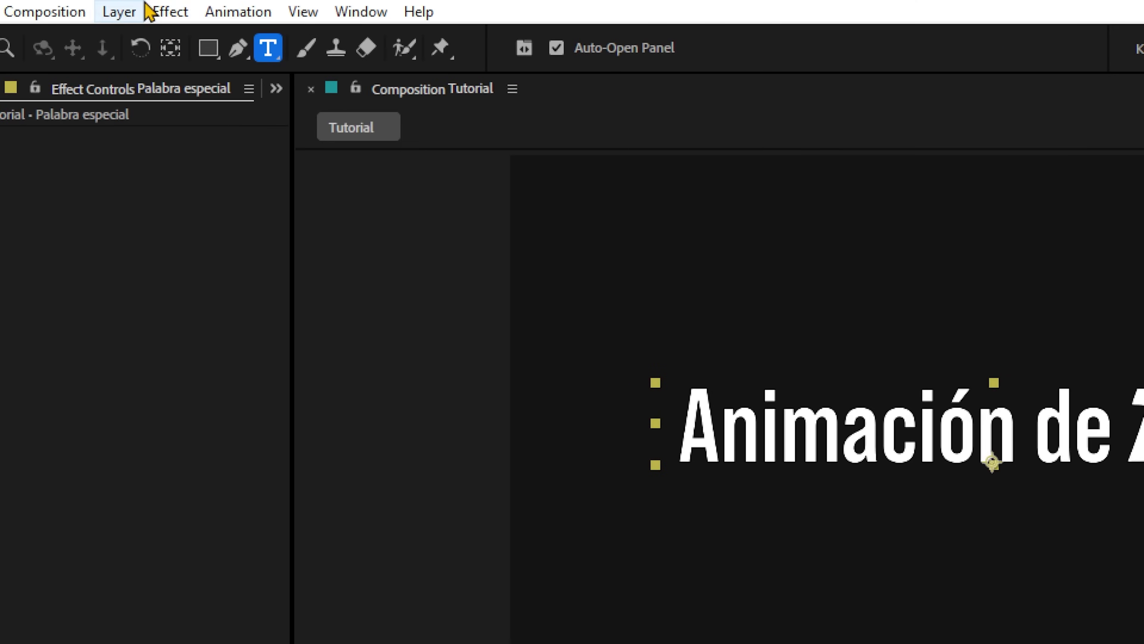
{"action": "left_click", "coordinate": [378, 13]}
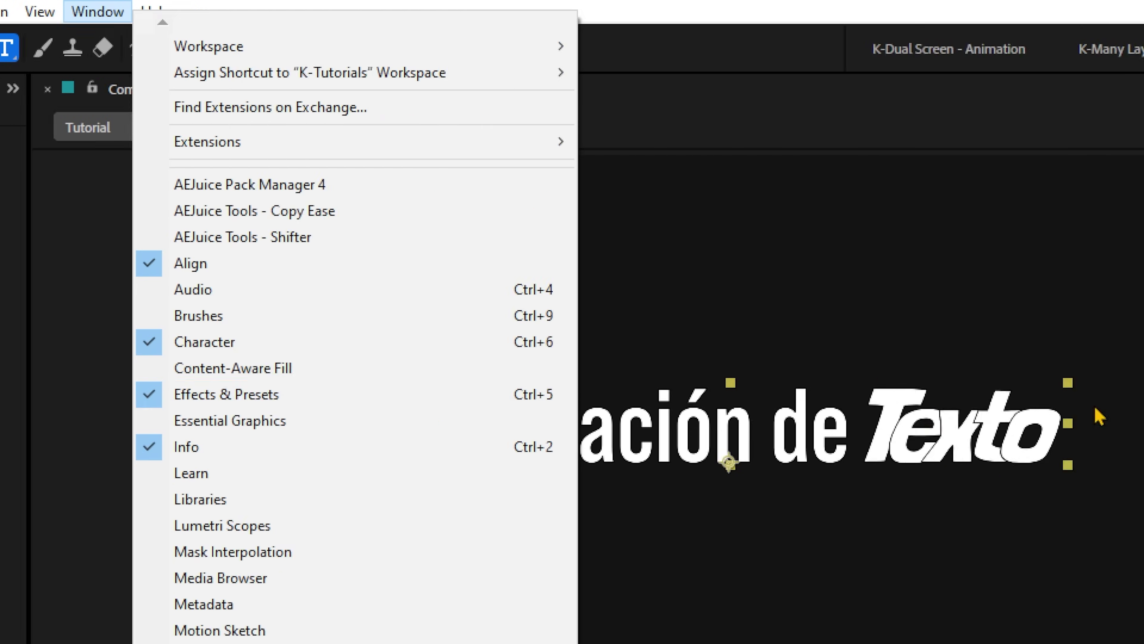
{"action": "left_click", "coordinate": [544, 399]}
{"action": "left_click", "coordinate": [922, 117]}
{"action": "type", "text": "gradient"}
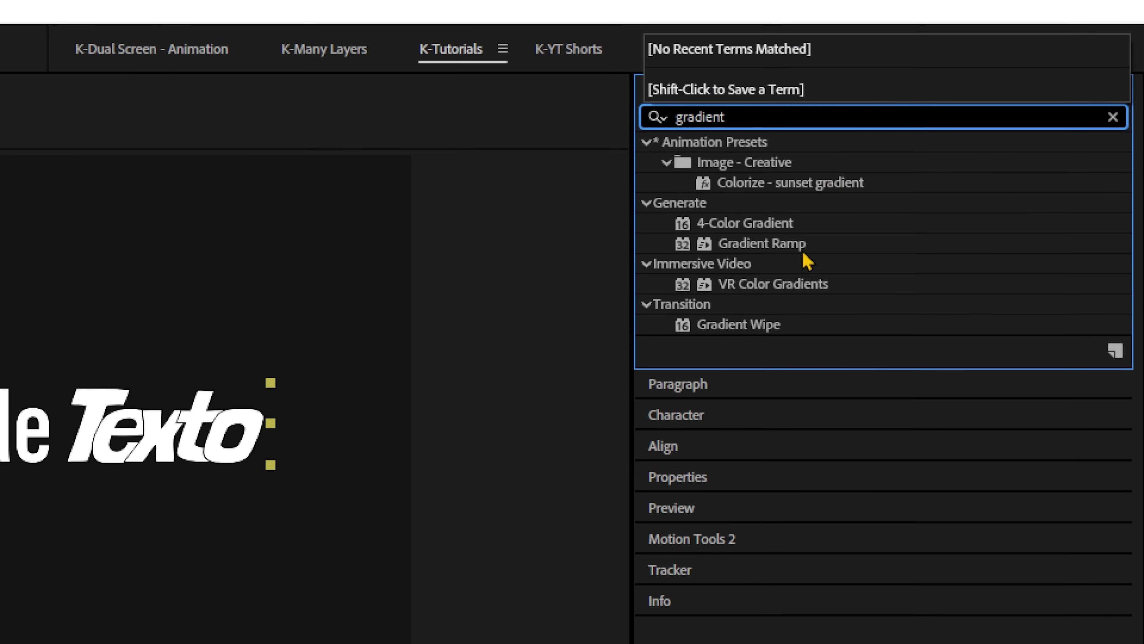
{"action": "left_click", "coordinate": [811, 245]}
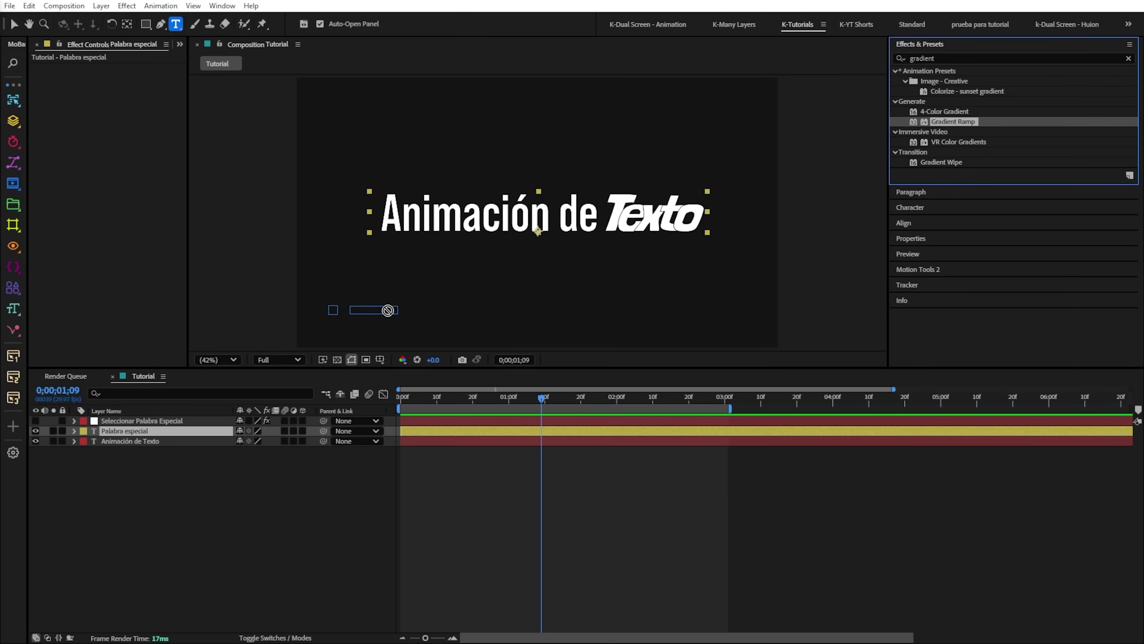
{"action": "left_click_drag", "start_coordinate": [412, 300], "coordinate": [169, 436]}
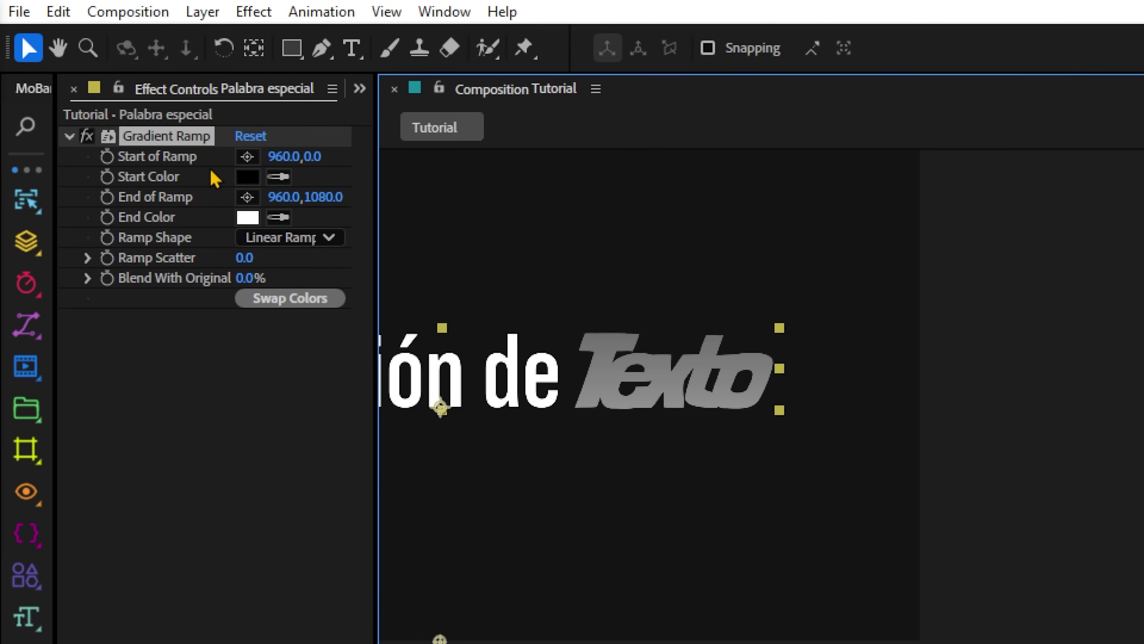
Set the Gradient Ramp start colour to magenta and end colour to cyan.
{"action": "left_click", "coordinate": [247, 176]}
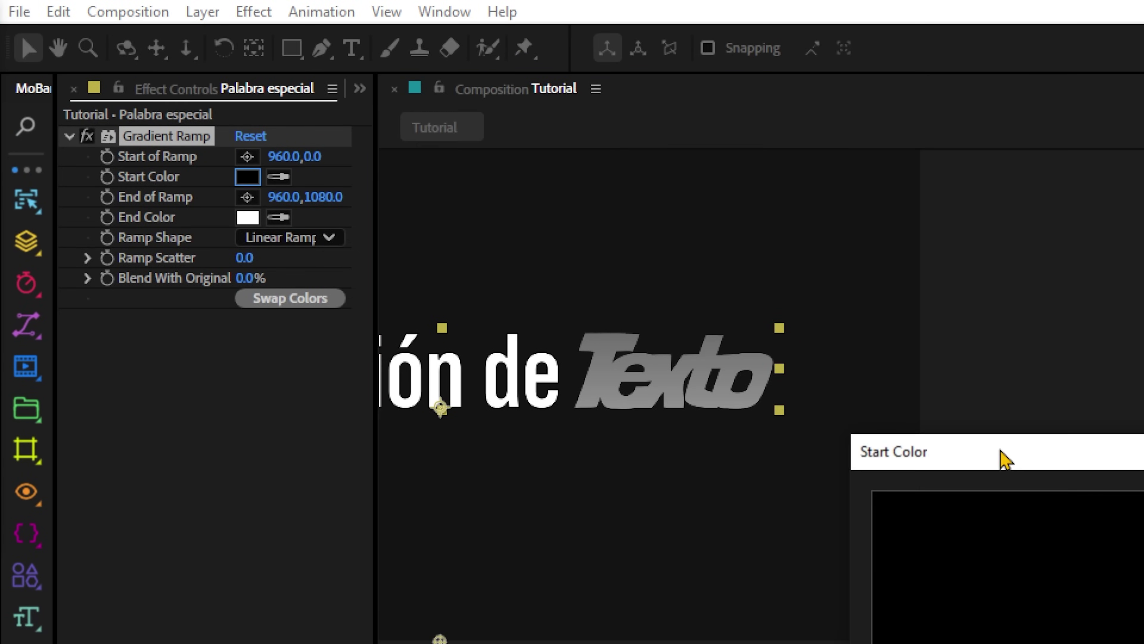
{"action": "left_click_drag", "start_coordinate": [383, 135], "coordinate": [176, 64]}
{"action": "left_click", "coordinate": [278, 117]}
{"action": "left_click", "coordinate": [537, 113]}
{"action": "left_click", "coordinate": [252, 225]}
{"action": "left_click_drag", "start_coordinate": [1005, 469], "coordinate": [160, 68]}
{"action": "left_click", "coordinate": [169, 124]}
{"action": "left_click", "coordinate": [543, 118]}
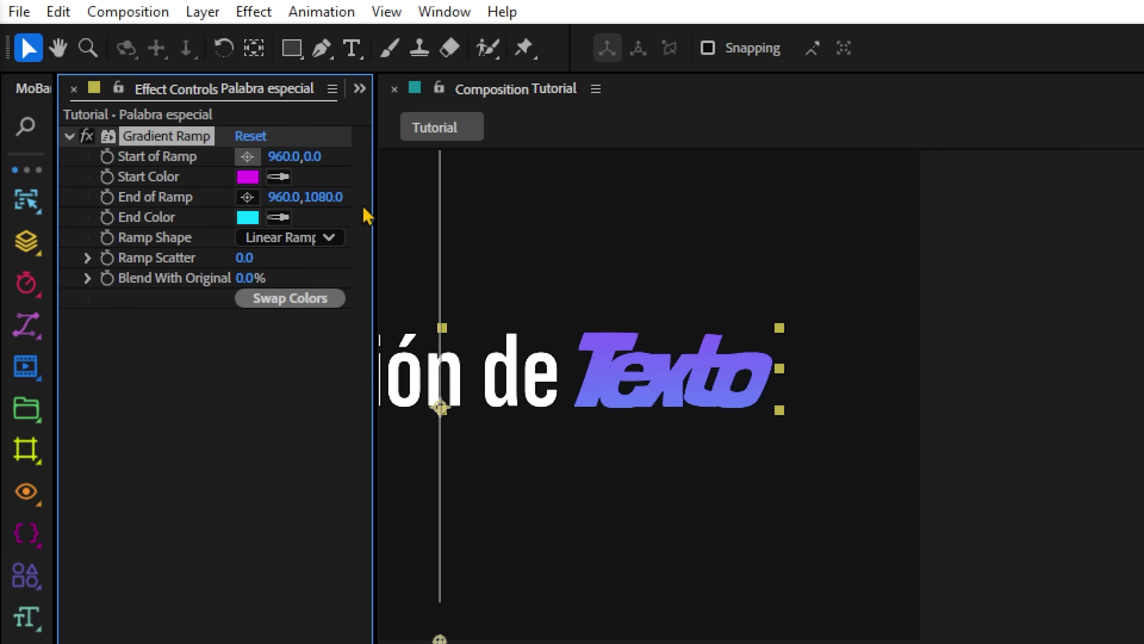
Place the ramp start and end points across Texto and keyframe Blend With Original at 0%.
{"action": "left_click", "coordinate": [247, 156]}
{"action": "left_click", "coordinate": [771, 314]}
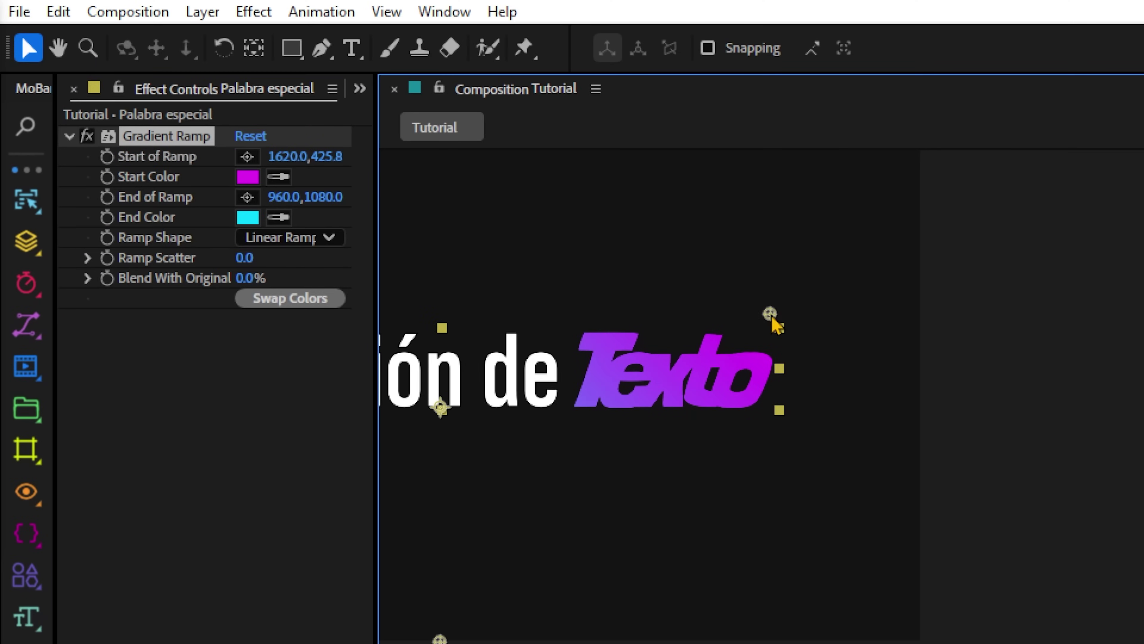
{"action": "left_click", "coordinate": [247, 197]}
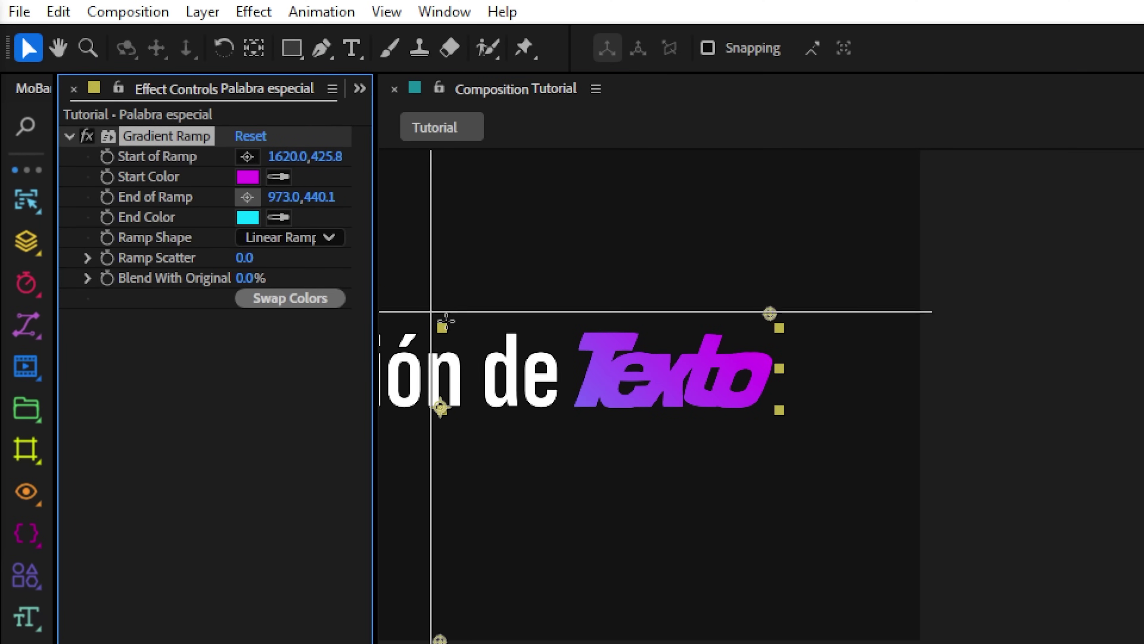
{"action": "left_click", "coordinate": [565, 417]}
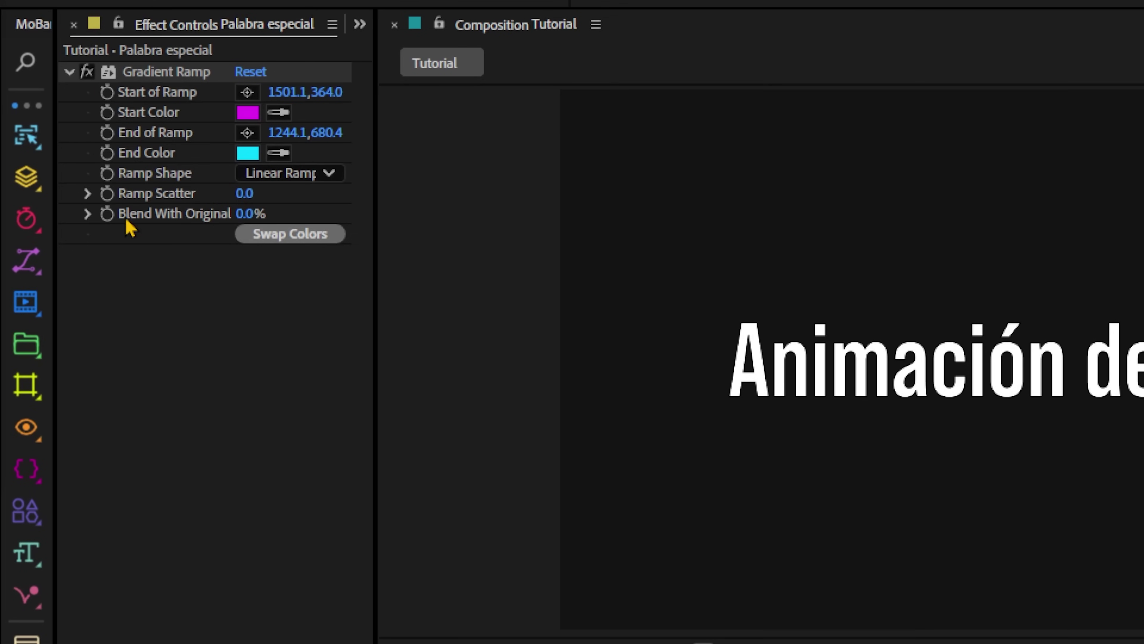
{"action": "left_click", "coordinate": [107, 219]}
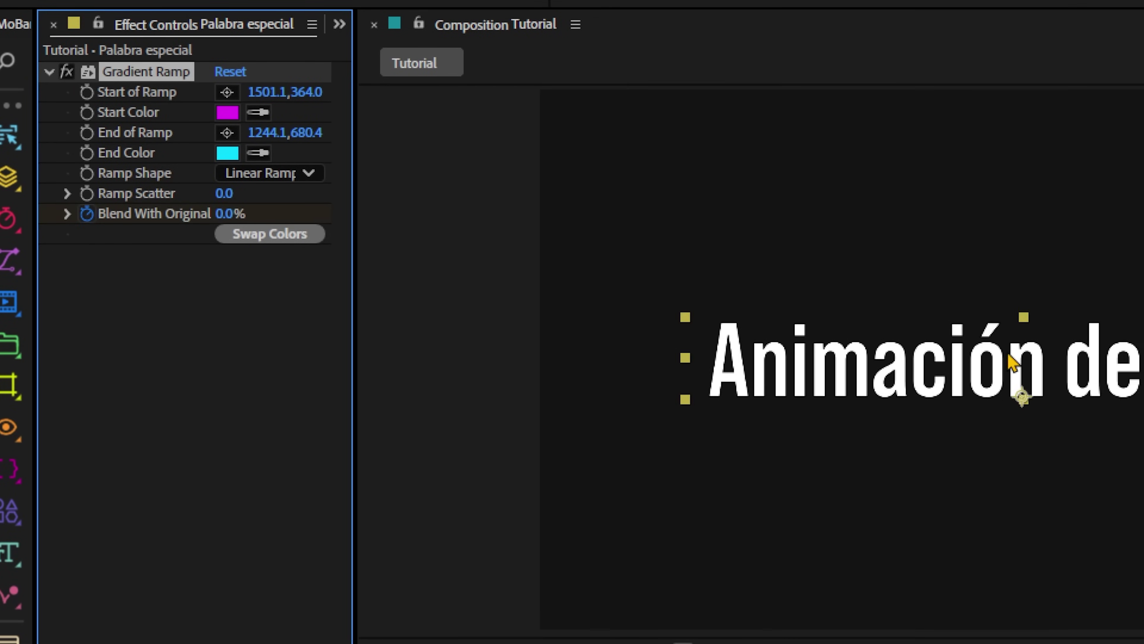
Keyframe Blend With Original from 100% to 0%, ease both keyframes, and preview the fade.
{"action": "left_click_drag", "start_coordinate": [245, 214], "coordinate": [416, 216]}
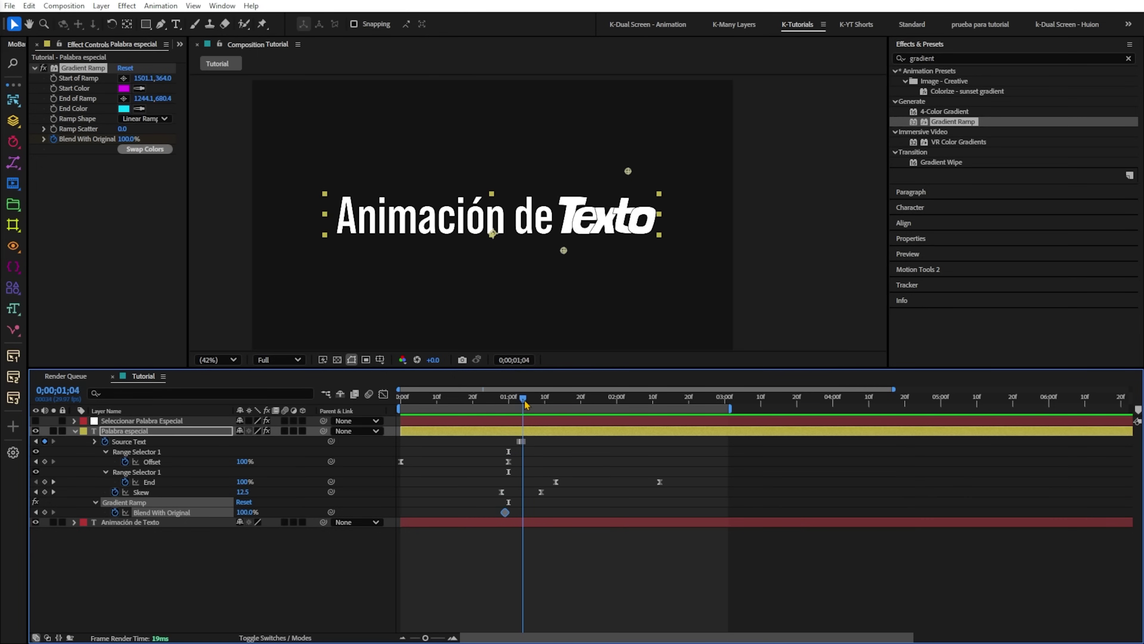
{"action": "left_click_drag", "start_coordinate": [523, 399], "coordinate": [536, 404]}
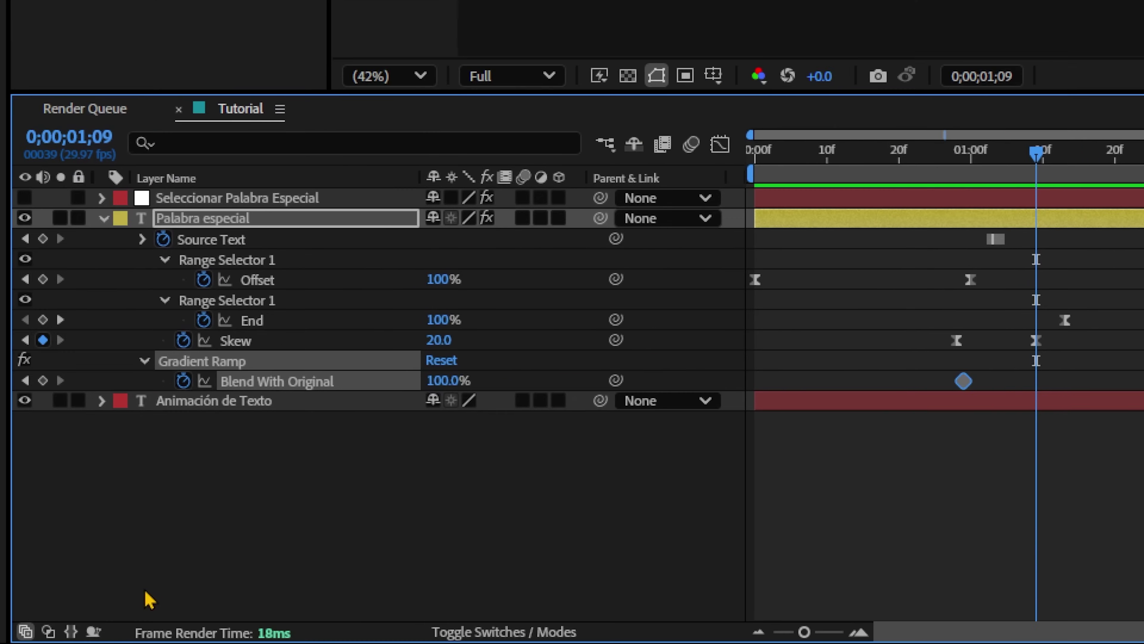
{"action": "left_click_drag", "start_coordinate": [336, 397], "coordinate": [284, 397]}
{"action": "left_click_drag", "start_coordinate": [678, 373], "coordinate": [536, 407]}
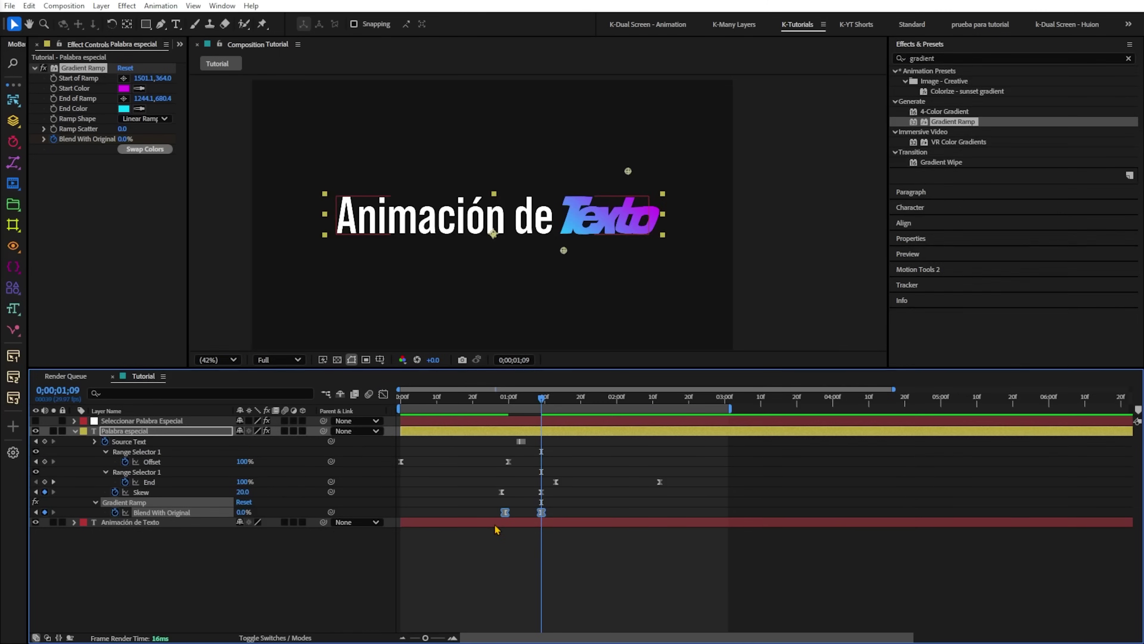
{"action": "key", "text": "space"}
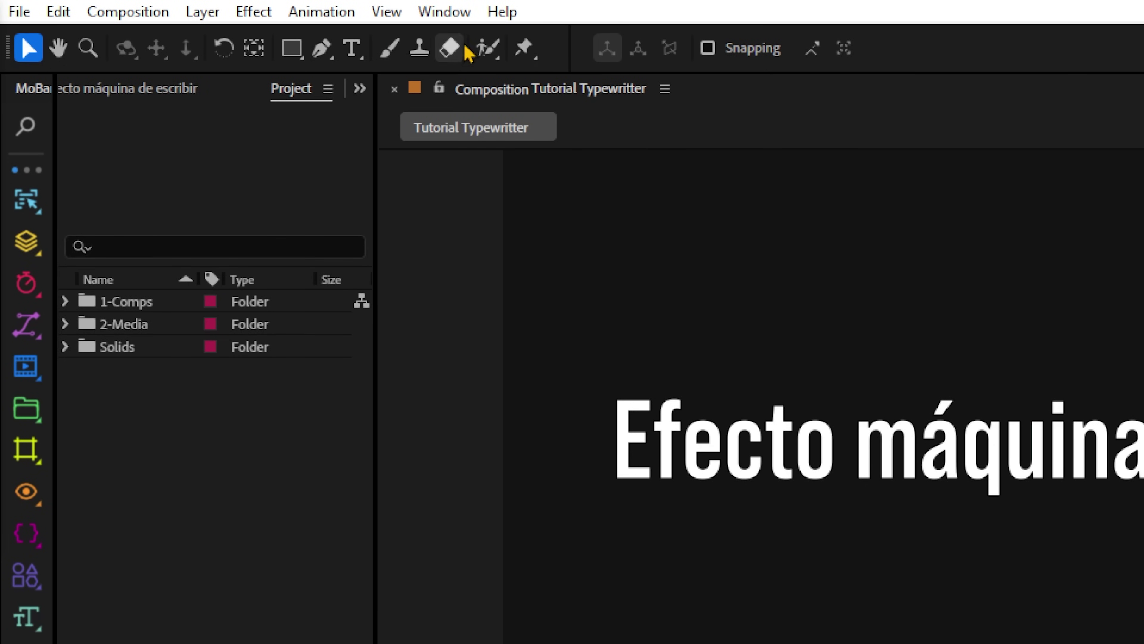
Open the MoBar extension panel from the Window menu's extensions.
{"action": "left_click", "coordinate": [455, 11]}
{"action": "mouse_move", "coordinate": [482, 142]}
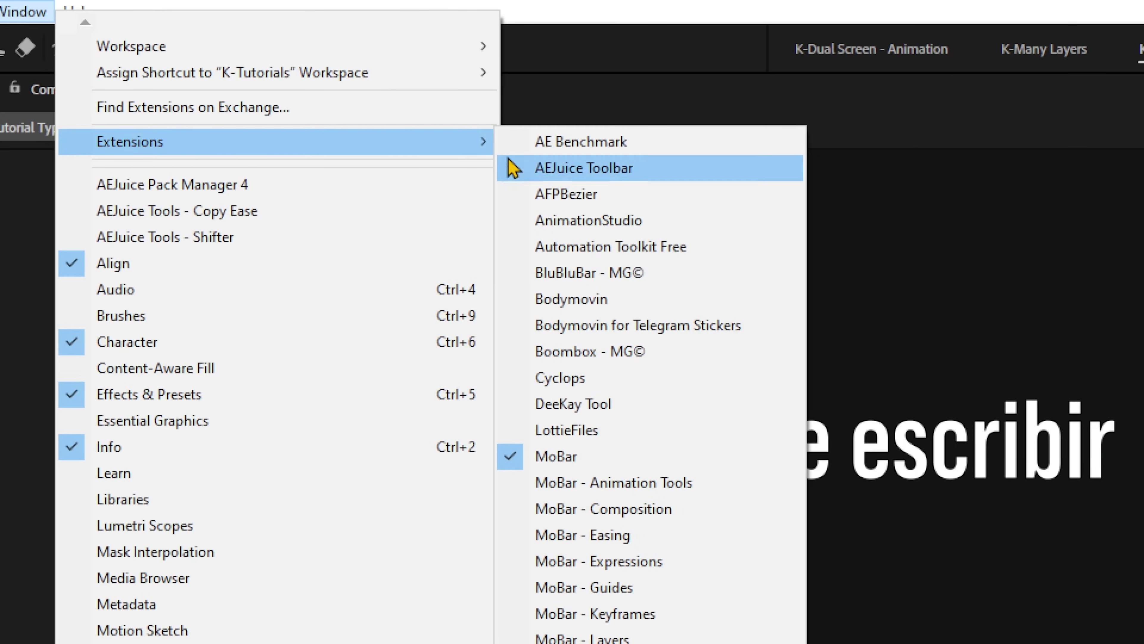
{"action": "left_click", "coordinate": [584, 467]}
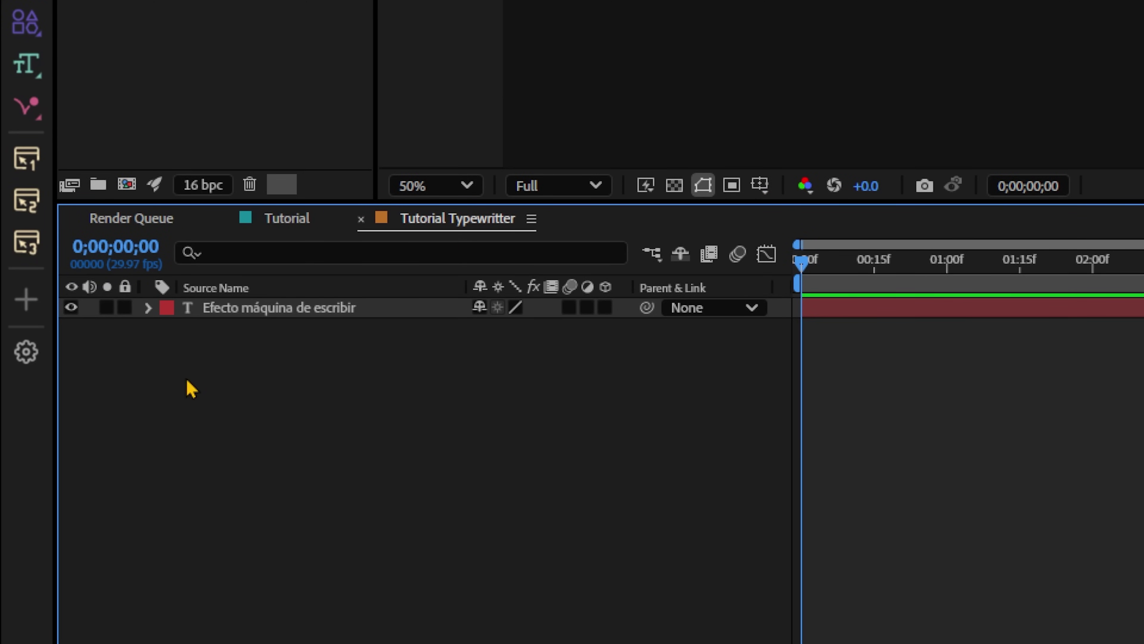
Apply MoBar's Typewriter text animation to the 'Efecto máquina de escribir' layer.
{"action": "left_click", "coordinate": [237, 311]}
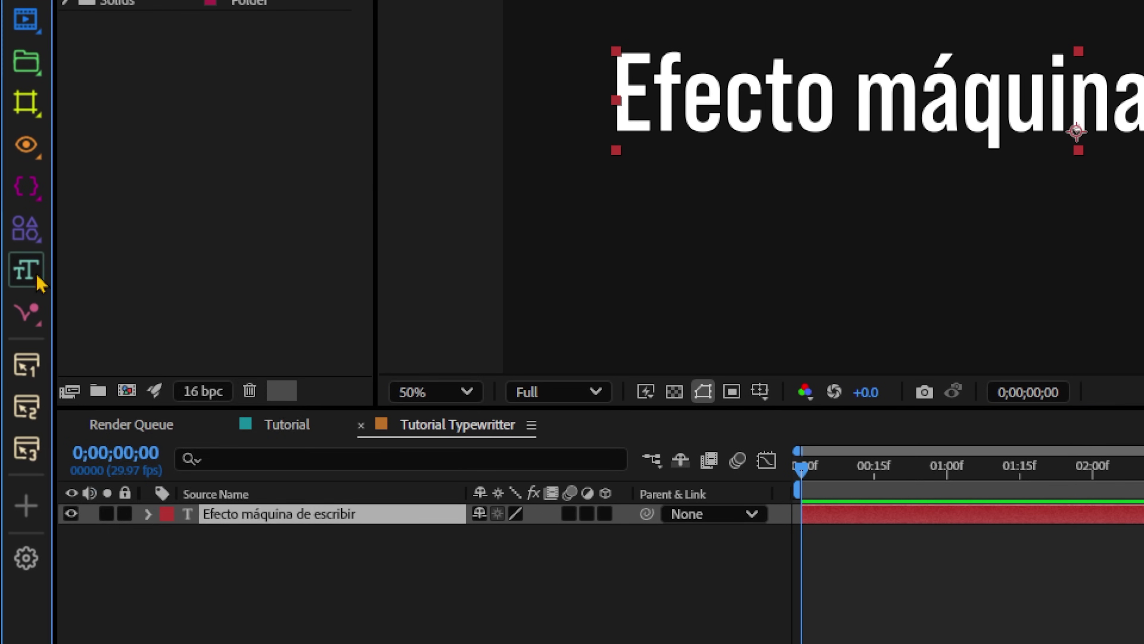
{"action": "left_click", "coordinate": [38, 283]}
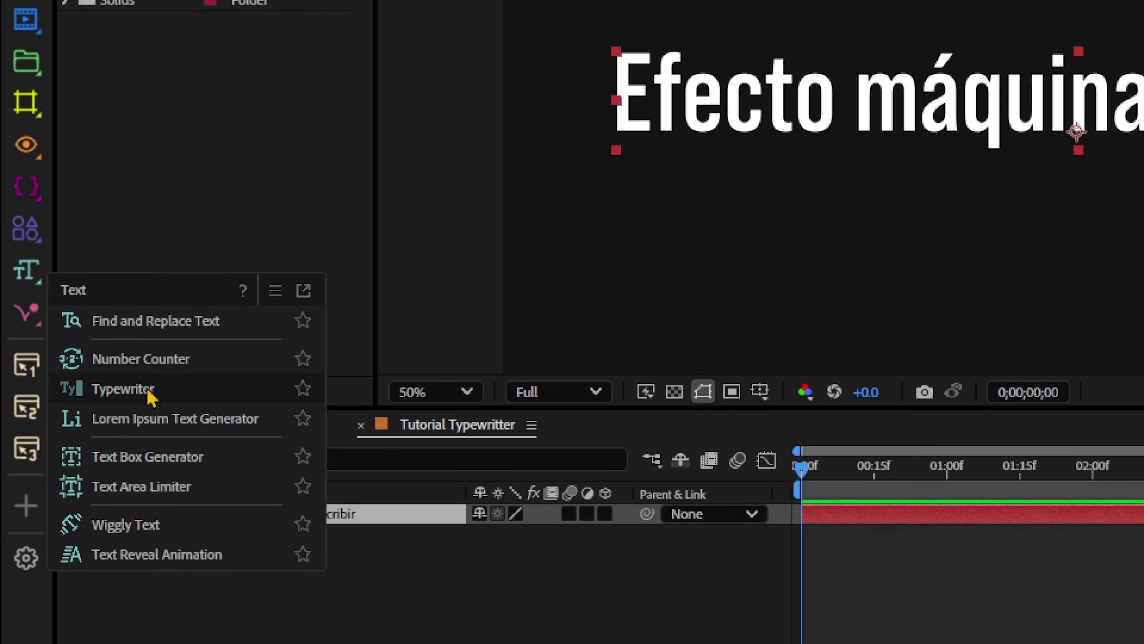
{"action": "left_click", "coordinate": [128, 389]}
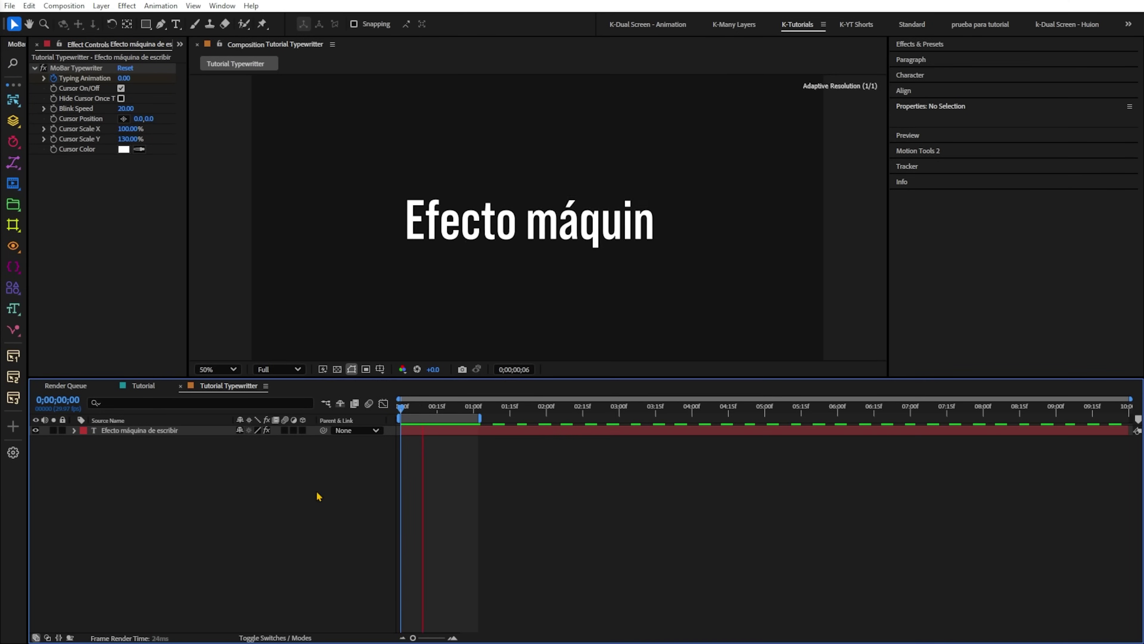
Extend the work area to about 02:15f and reveal the text layer's Typing Animation keyframes.
{"action": "key", "text": "space"}
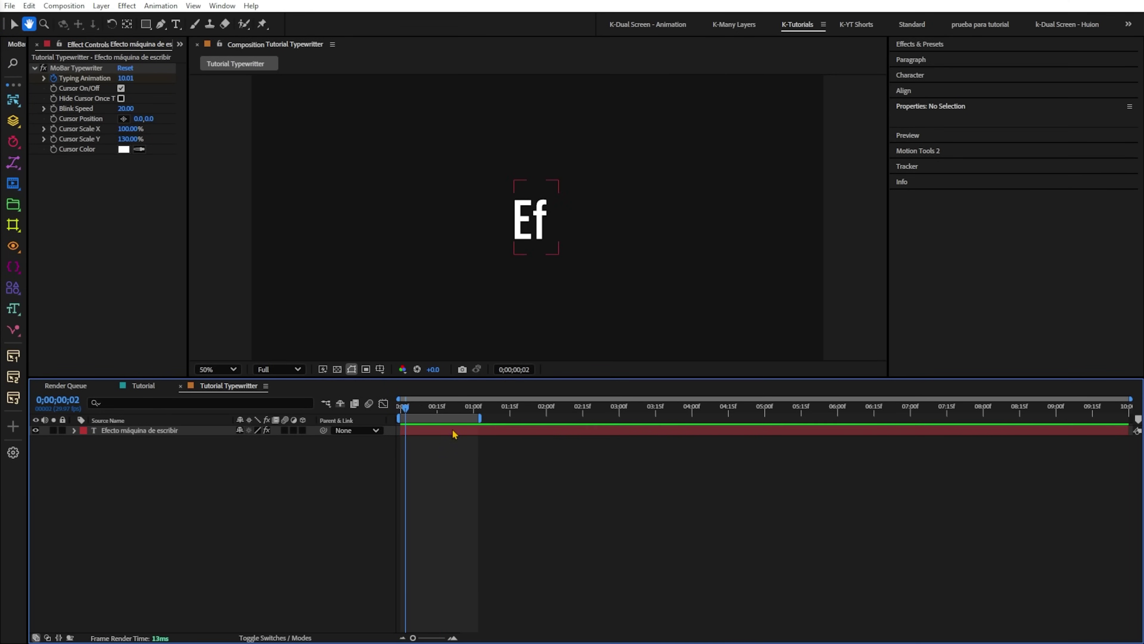
{"action": "left_click", "coordinate": [484, 420]}
{"action": "left_click_drag", "start_coordinate": [480, 418], "coordinate": [573, 419]}
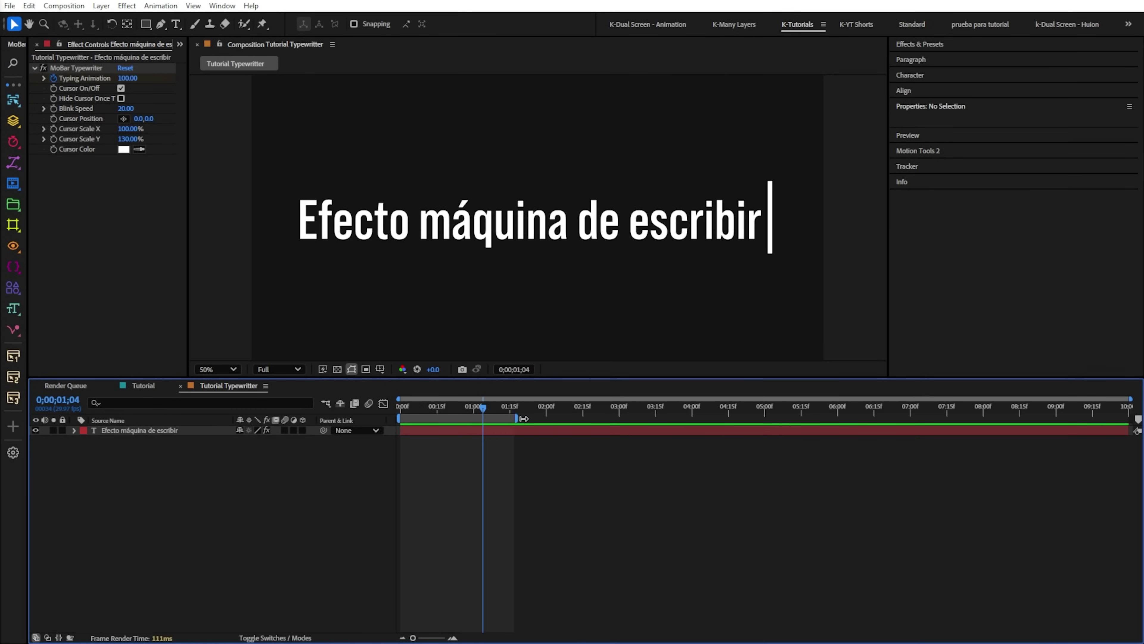
{"action": "key", "text": "="}
{"action": "left_click", "coordinate": [182, 431]}
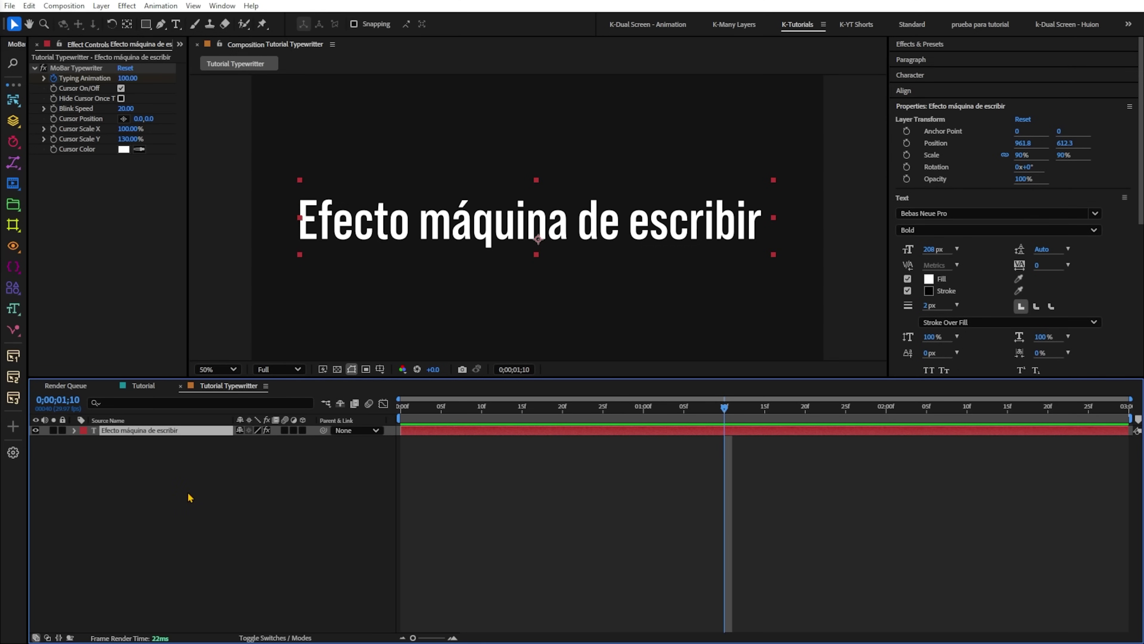
{"action": "key", "text": "u"}
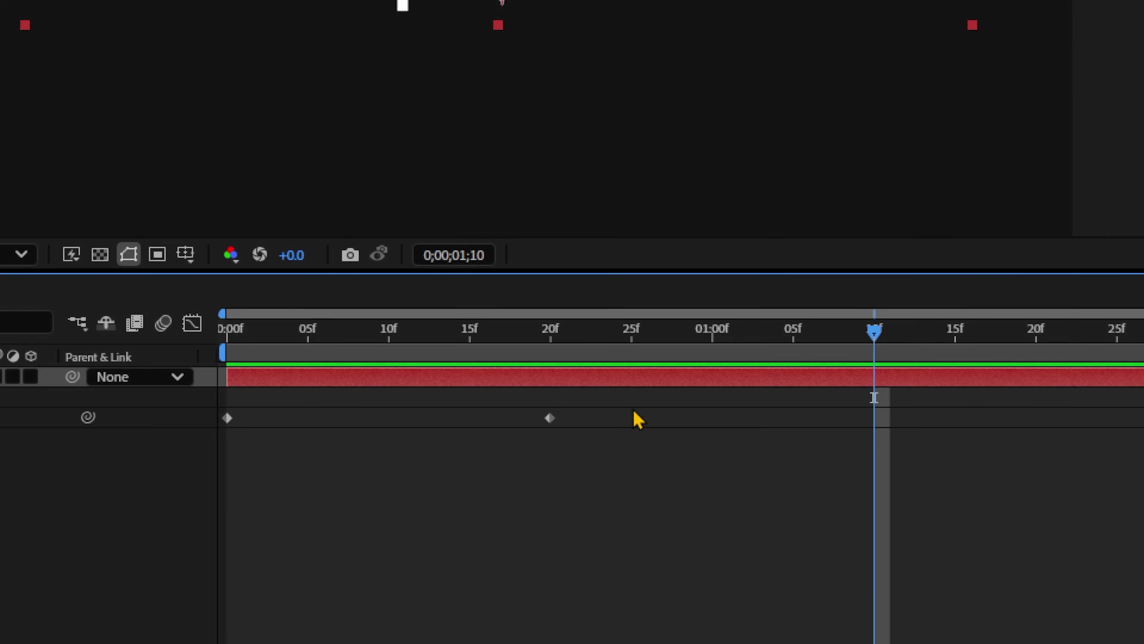
{"action": "left_click_drag", "start_coordinate": [606, 443], "coordinate": [386, 493]}
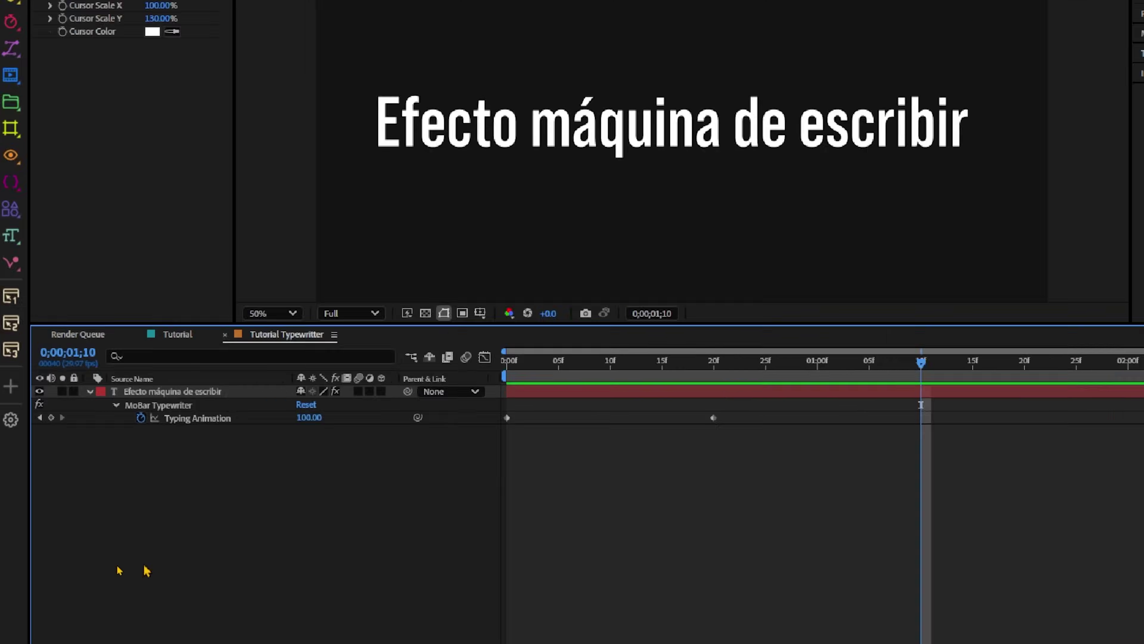
{"action": "left_click", "coordinate": [119, 570]}
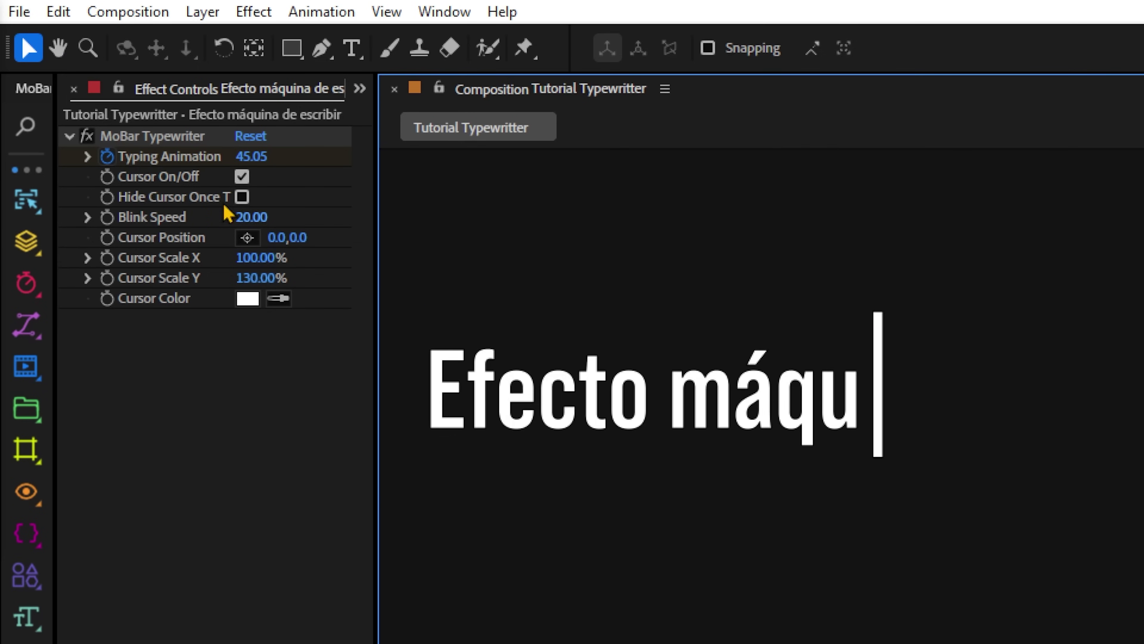
Set the cursor to Scale X 793% and Scale Y 11%, positioned right of the text.
{"action": "left_click", "coordinate": [178, 261]}
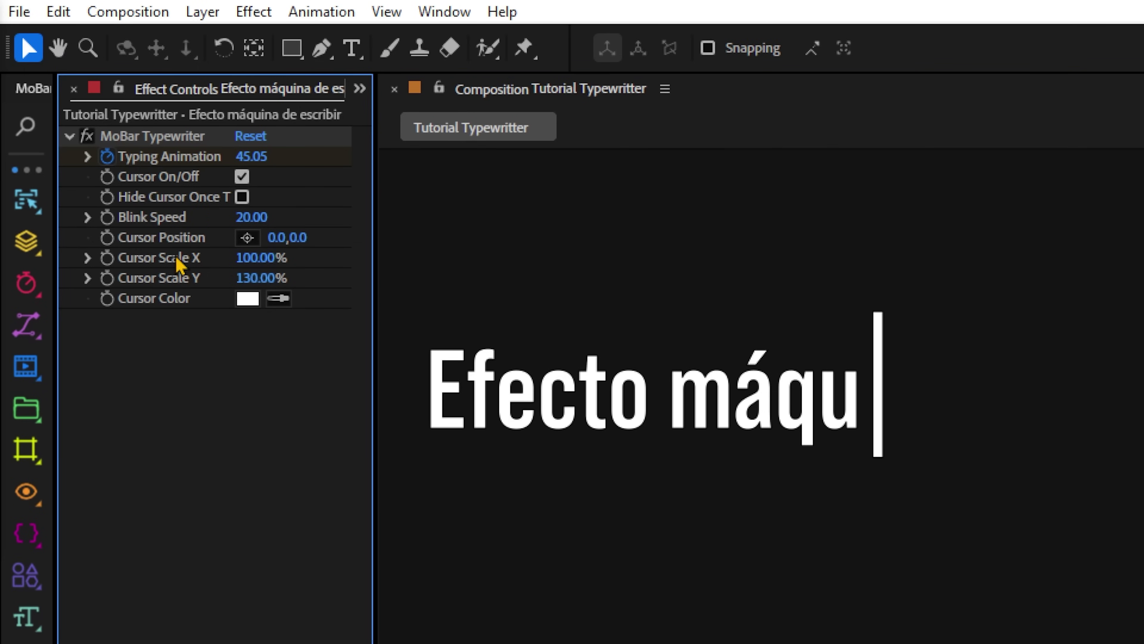
{"action": "left_click_drag", "start_coordinate": [241, 260], "coordinate": [340, 264]}
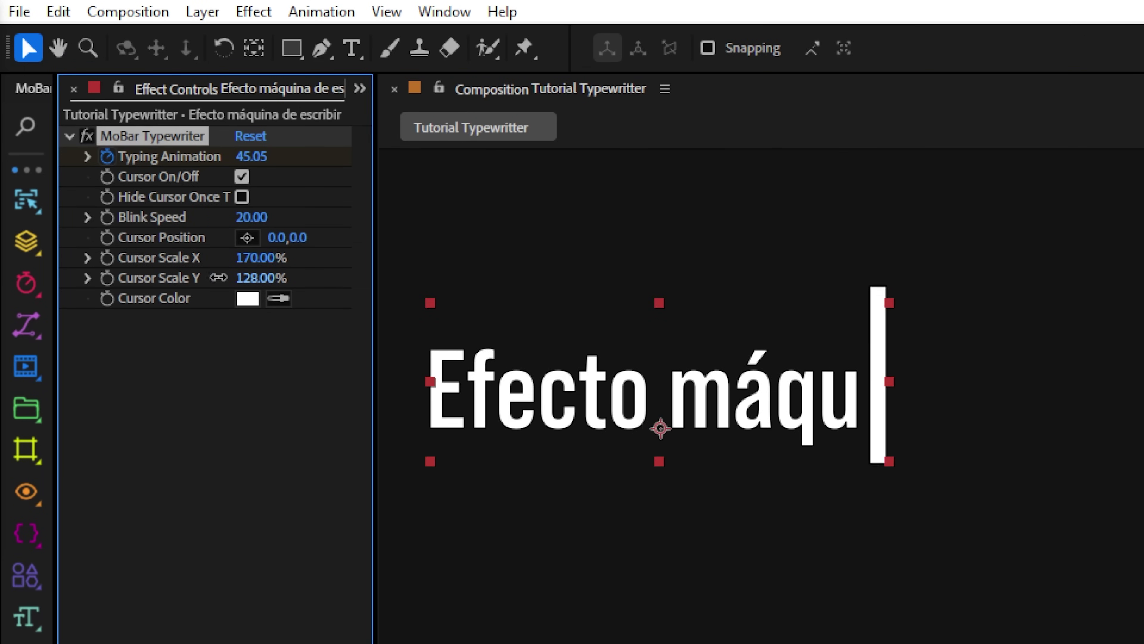
{"action": "left_click_drag", "start_coordinate": [219, 277], "coordinate": [95, 277]}
{"action": "left_click_drag", "start_coordinate": [467, 265], "coordinate": [518, 265]}
{"action": "left_click_drag", "start_coordinate": [277, 237], "coordinate": [348, 237]}
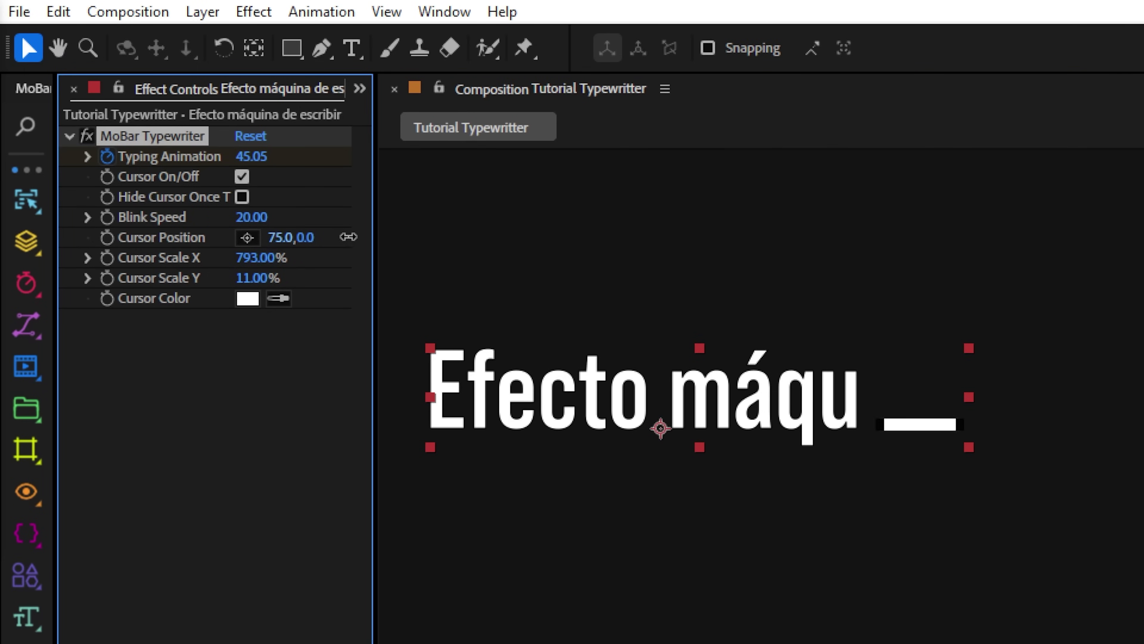
Set the typewriter Cursor Color to green.
{"action": "left_click", "coordinate": [247, 298]}
{"action": "left_click", "coordinate": [184, 144]}
{"action": "left_click", "coordinate": [412, 188]}
{"action": "left_click", "coordinate": [563, 130]}
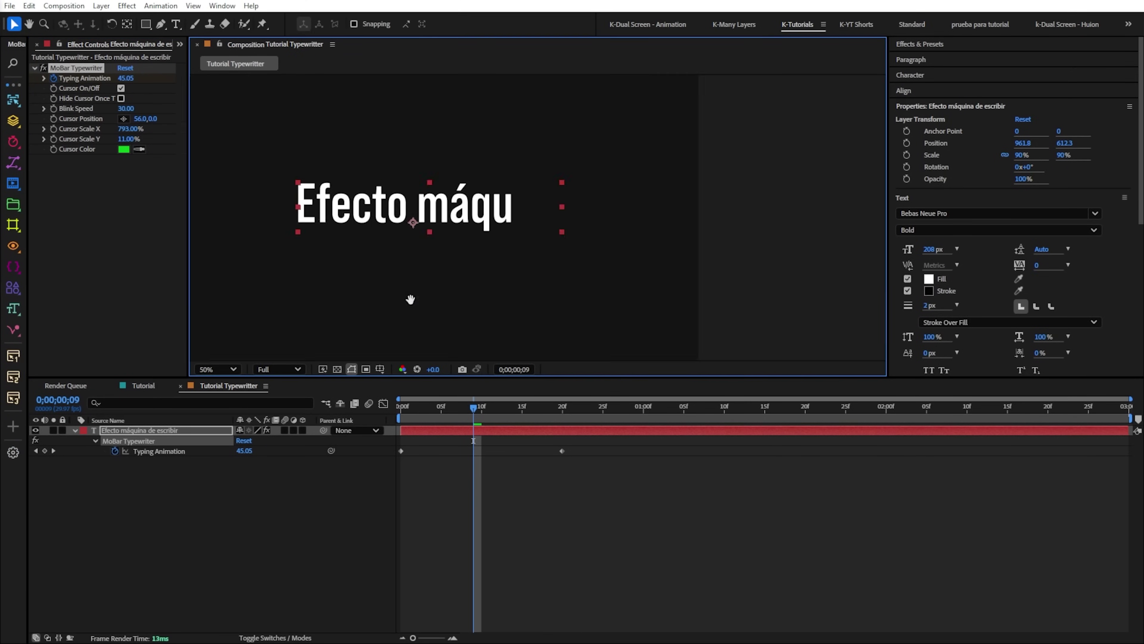
Preview, then add a Typing Animation keyframe of 26.30 at 1;00 so the text retracts to 'Efecto'.
{"action": "left_click_drag", "start_coordinate": [476, 405], "coordinate": [393, 410]}
{"action": "left_click", "coordinate": [677, 508]}
{"action": "key", "text": "space"}
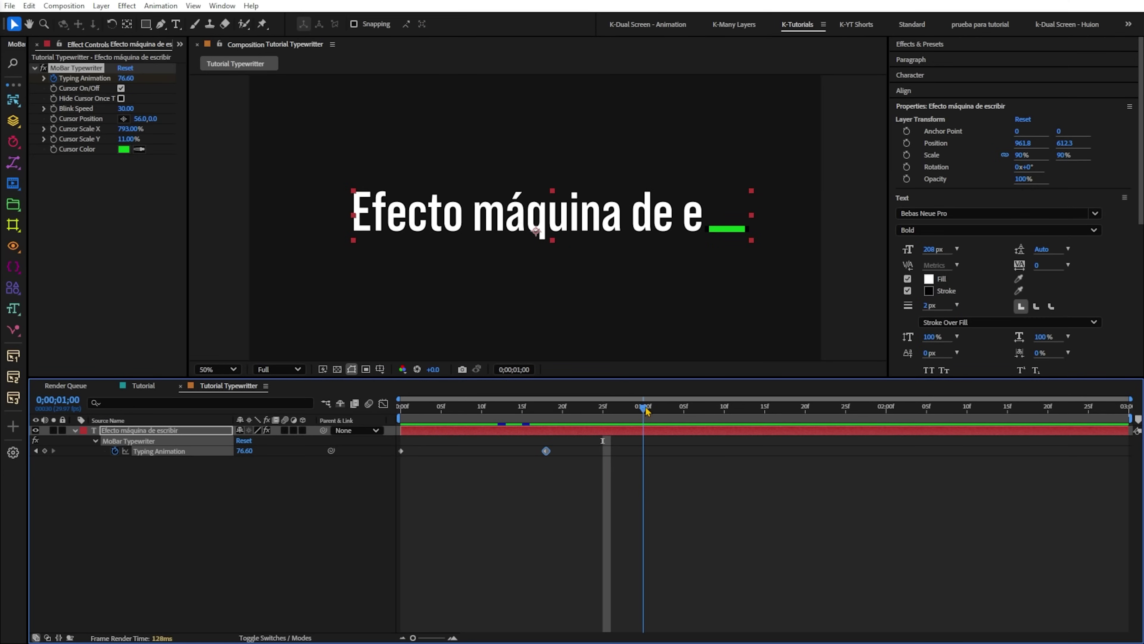
{"action": "left_click_drag", "start_coordinate": [244, 451], "coordinate": [221, 451]}
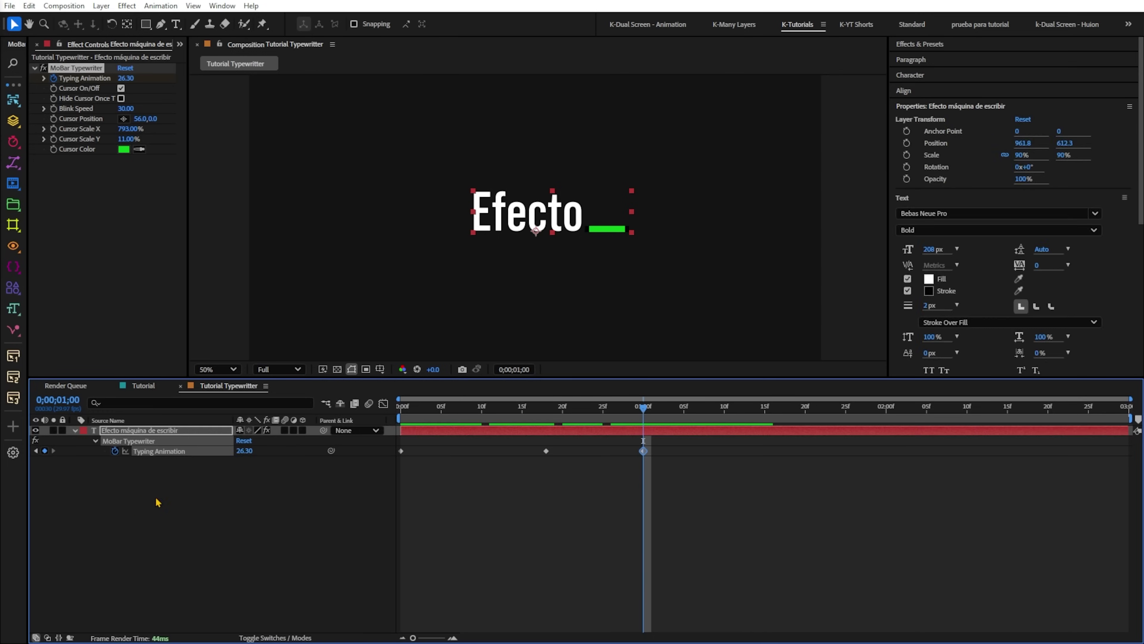
{"action": "left_click", "coordinate": [227, 509]}
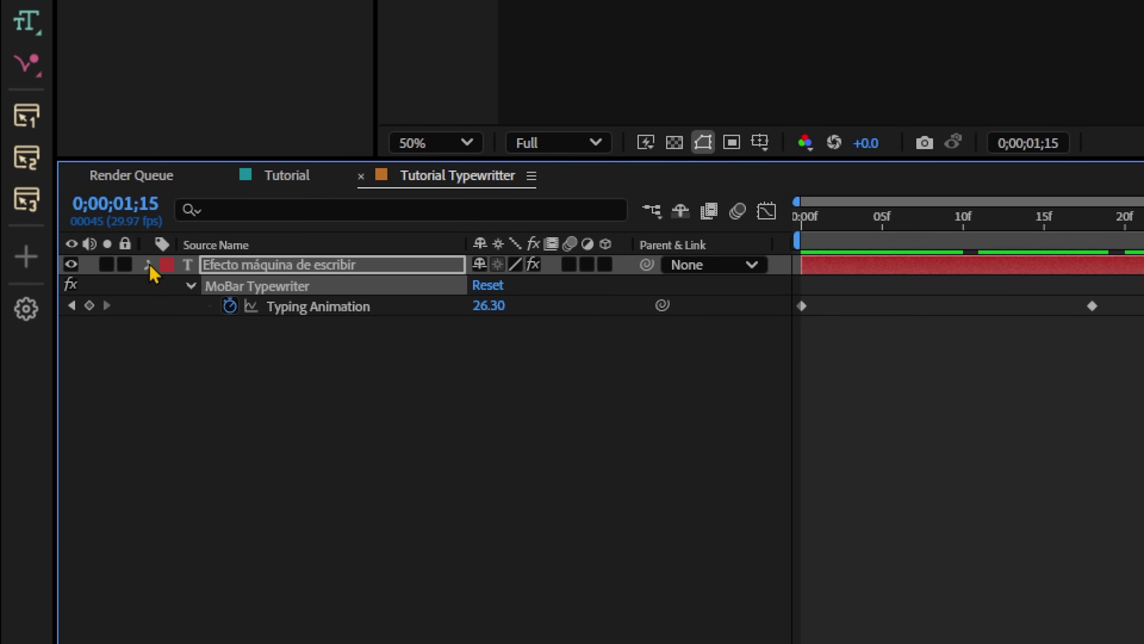
Keyframe Source Text around 0;00;01;16 with retyped wording, then move the time to 0;00;01;19.
{"action": "left_click", "coordinate": [150, 265]}
{"action": "left_click", "coordinate": [208, 306]}
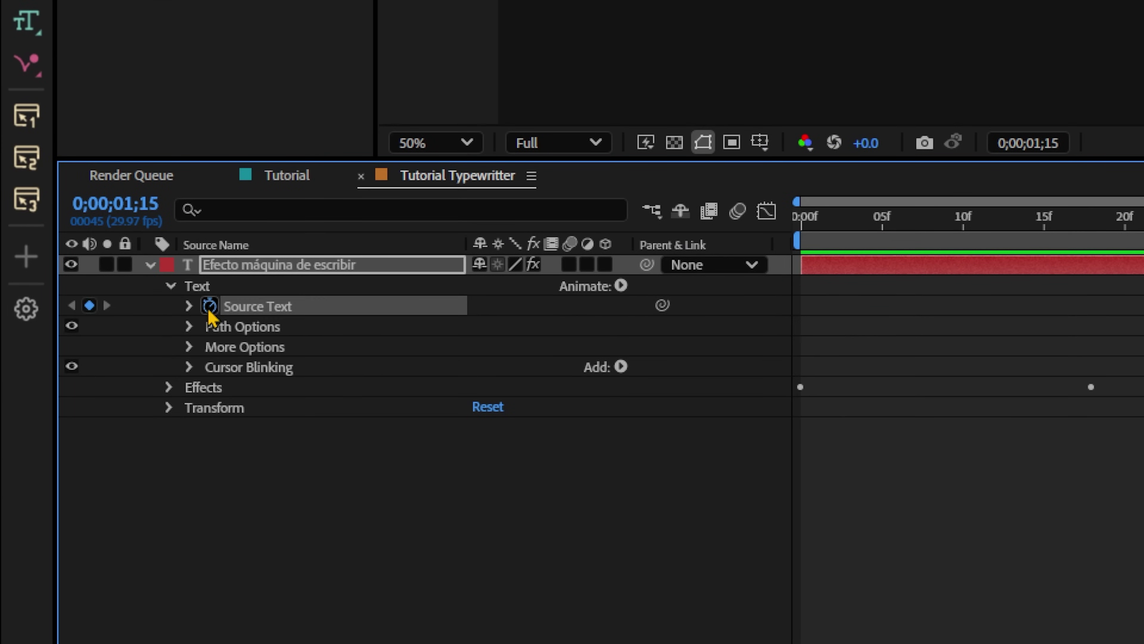
{"action": "key", "text": "Page_Down"}
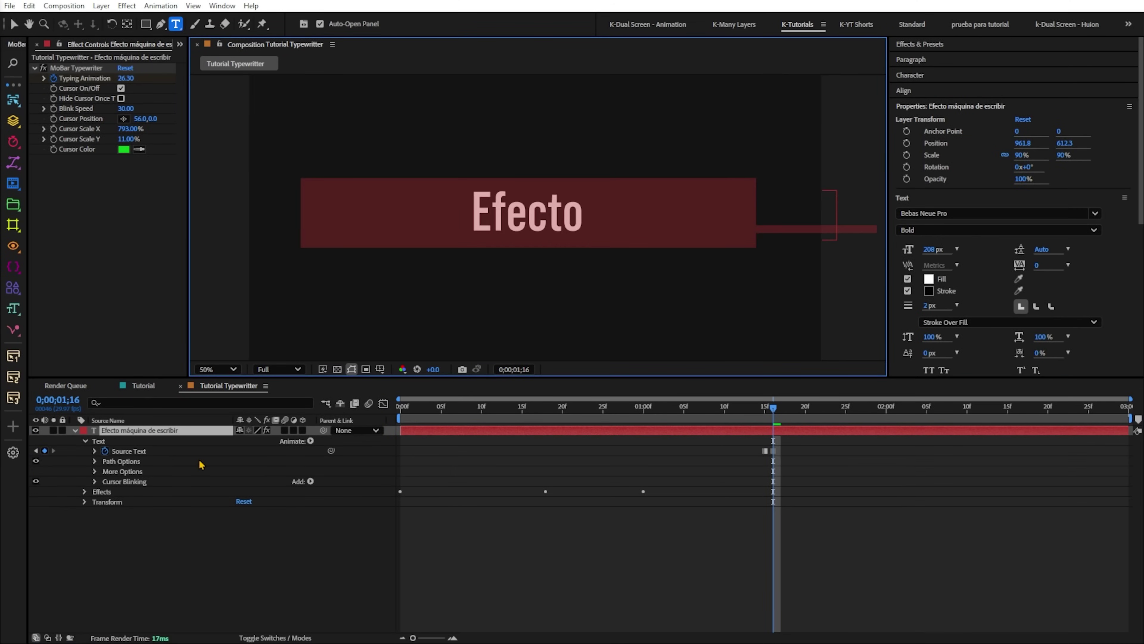
{"action": "key", "text": "BackSpace"}
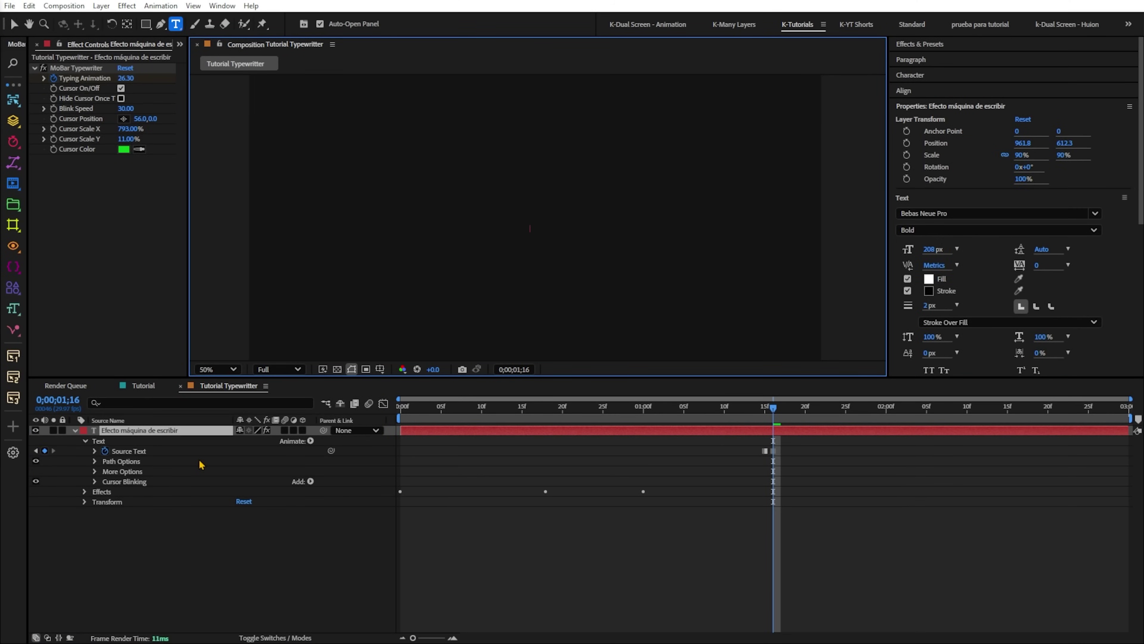
{"action": "type", "text": "Efect"}
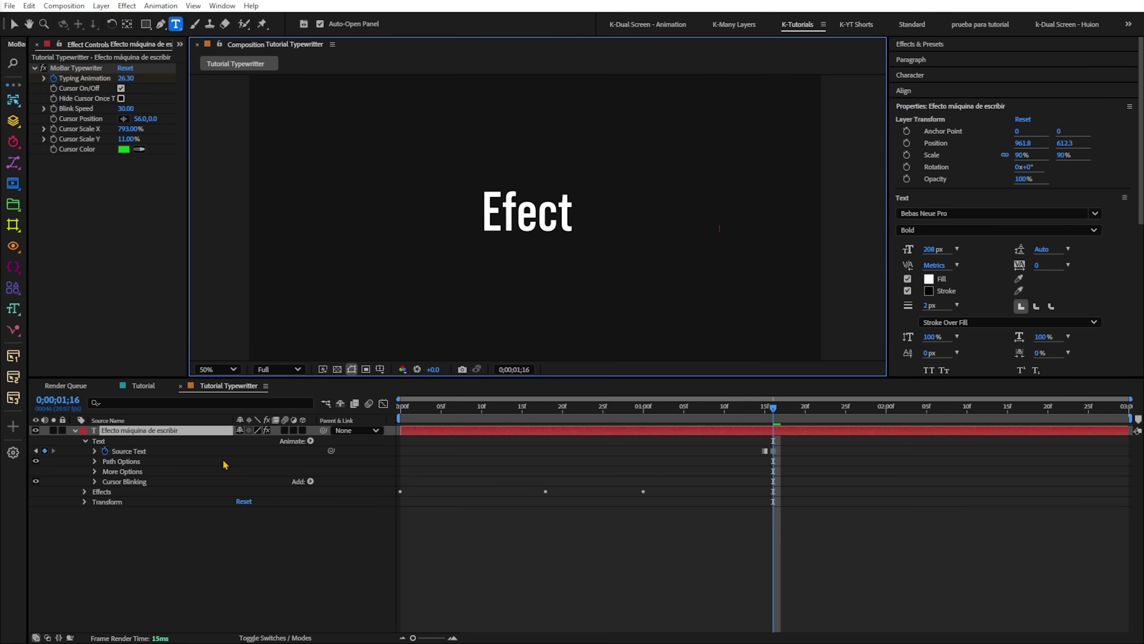
{"action": "left_click_drag", "start_coordinate": [775, 411], "coordinate": [796, 407]}
{"action": "key", "text": "u"}
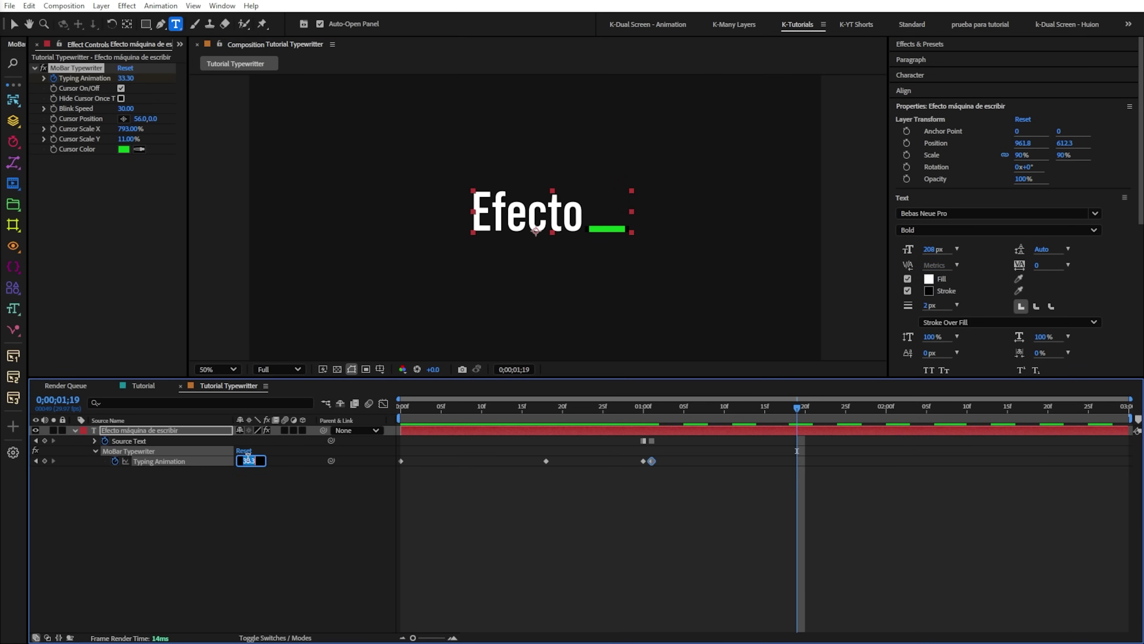